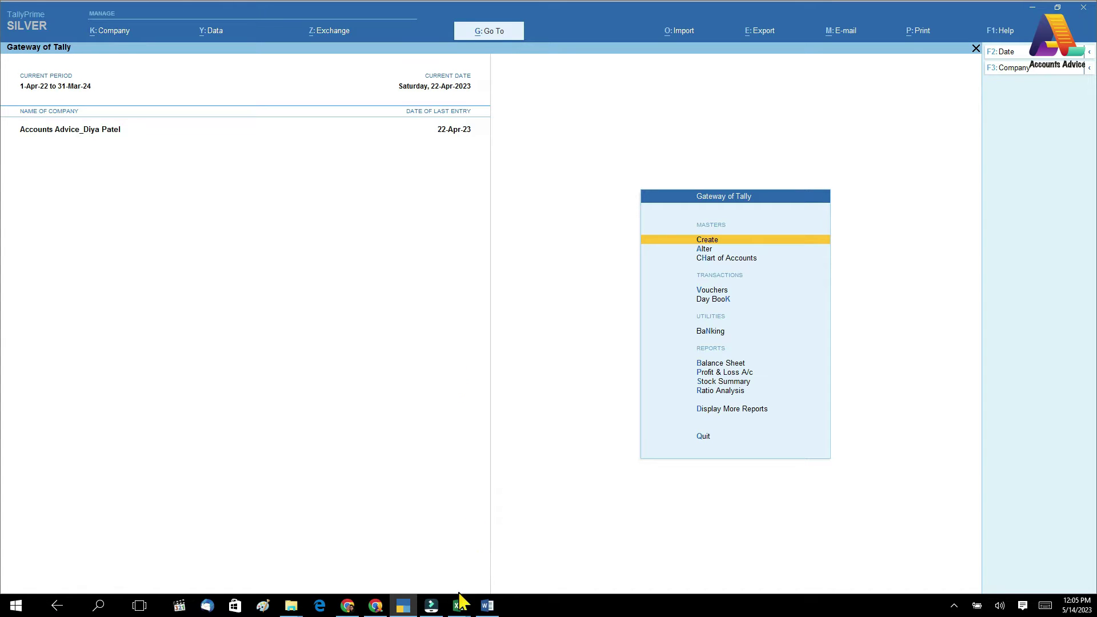
- Switch to the Vendor Registration Form workbook in Excel and examine its company, tax registration, address and bank detail fields
mouse_move(460, 601)
left_click(362, 563)
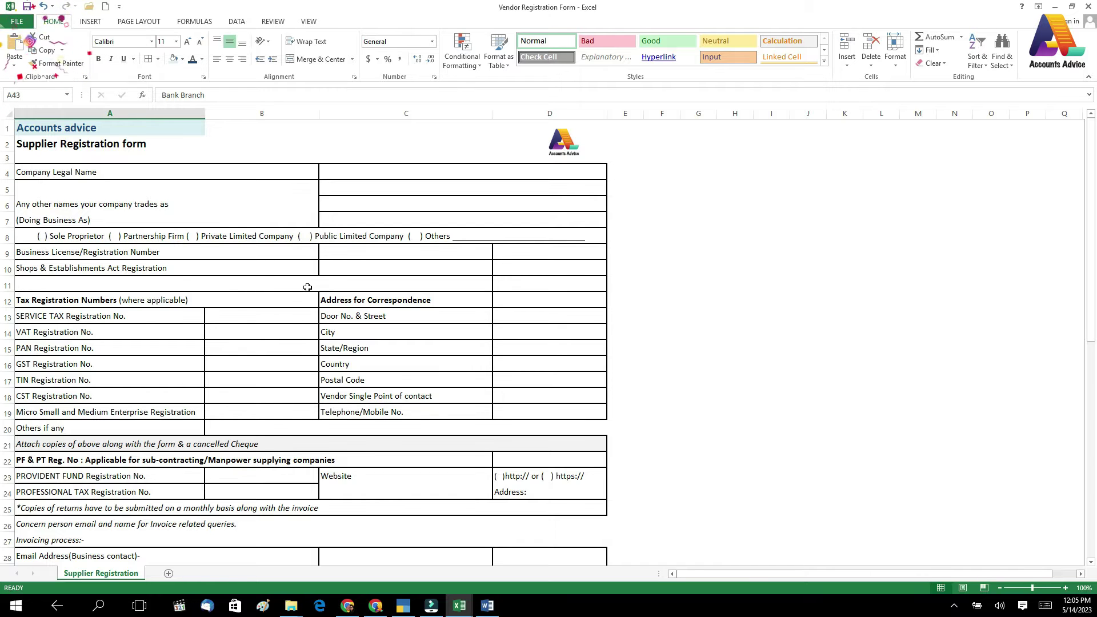
scroll(312, 297, "down", 1)
scroll(313, 297, "down", 2)
scroll(312, 297, "up", 1)
scroll(312, 297, "down", 9)
scroll(313, 297, "up", 2)
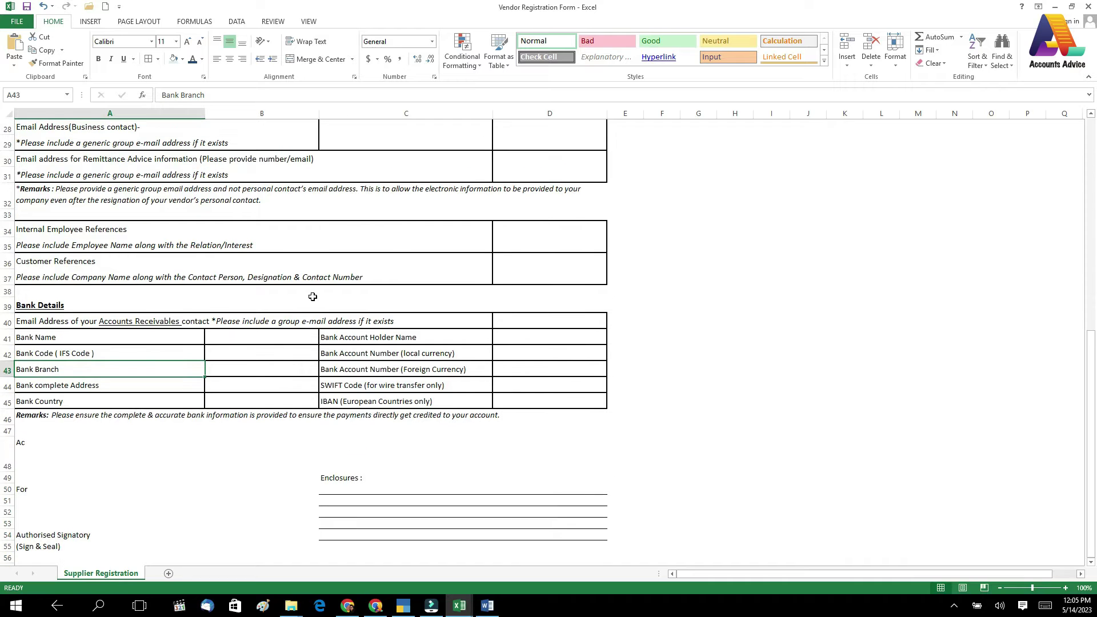
scroll(313, 297, "up", 8)
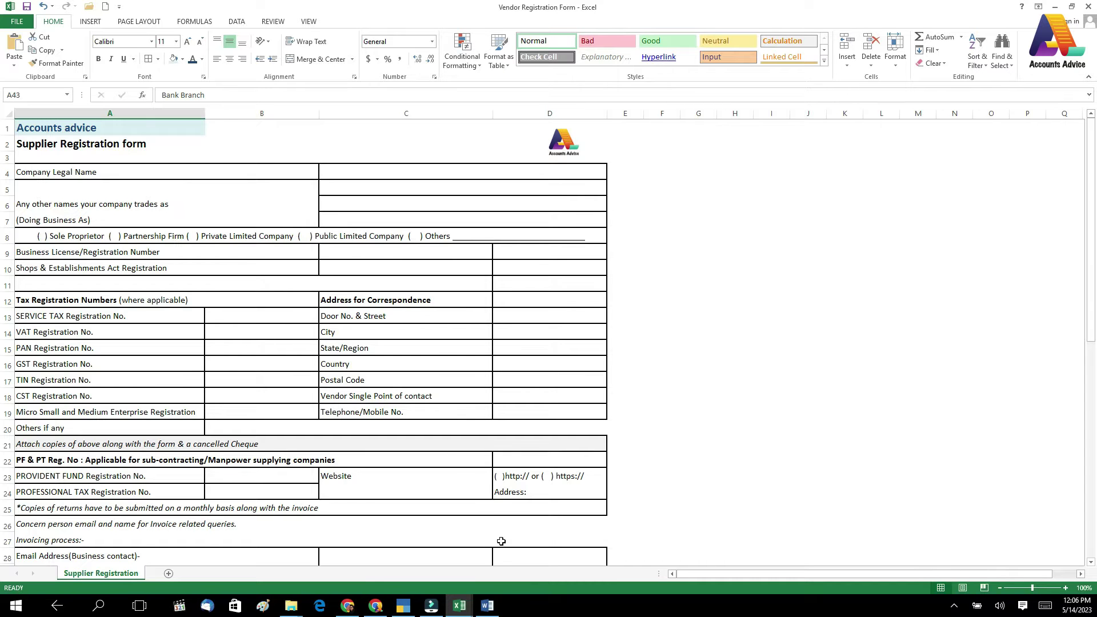
- Switch to Word and review the vendor declaration letter under the MSME Act 2006
left_click(487, 605)
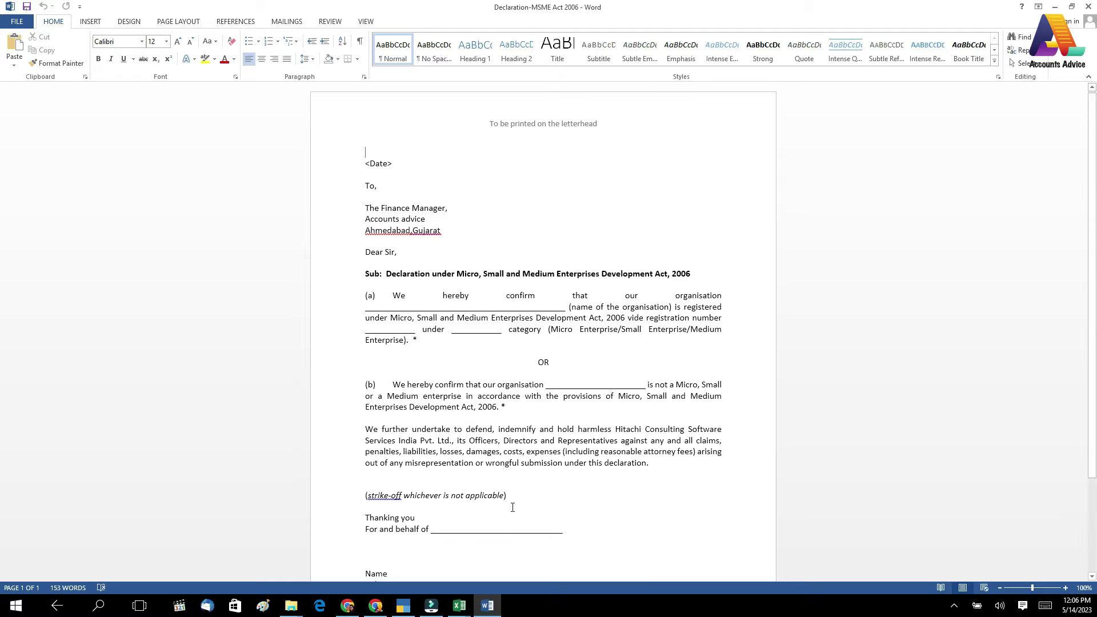
mouse_move(459, 605)
left_click(544, 588)
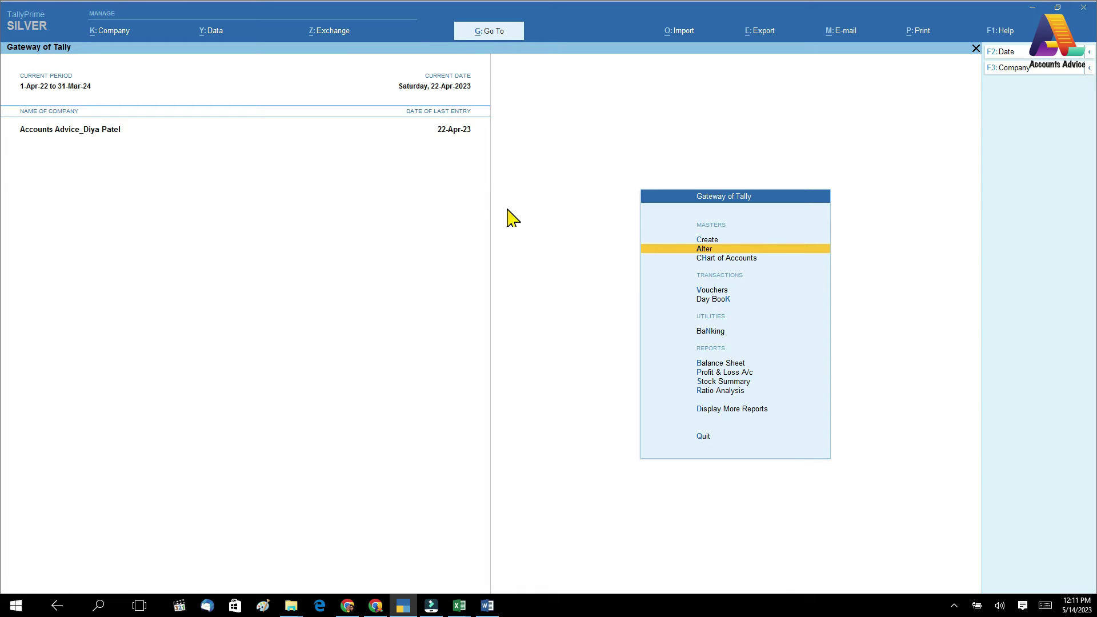
- Switch to TallyPrime, examine the company's GST Details among the alterable masters, and return to the Gateway of Tally
key("Return")
key("Down")
key("Down")
key("Down")
key("Down")
key("Down")
key("Down")
key("Down")
key("Down")
key("Down")
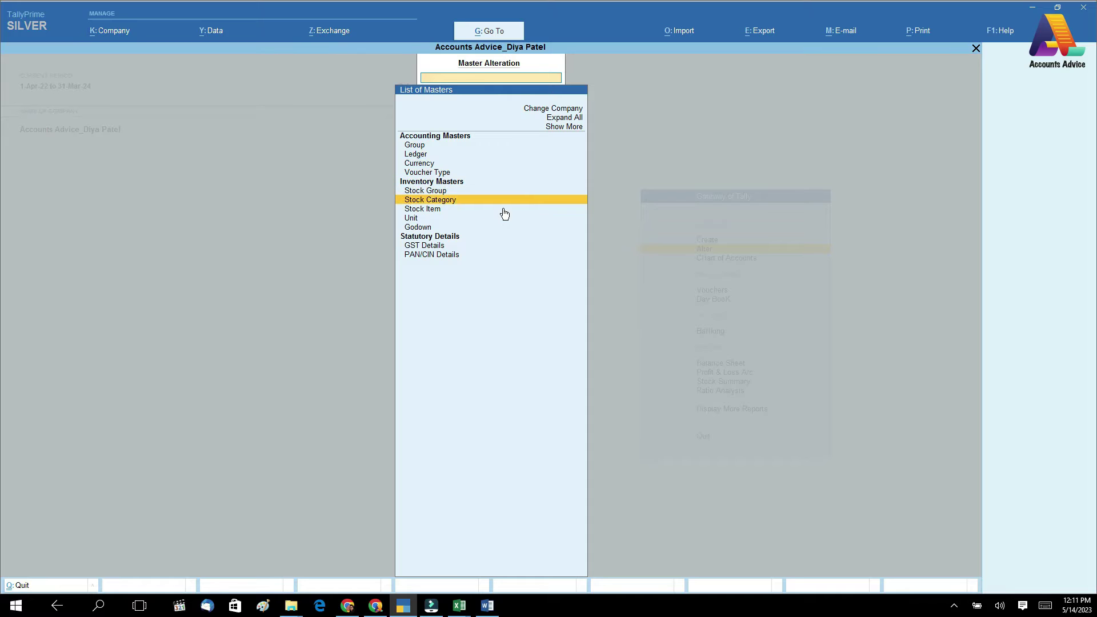
key("Down")
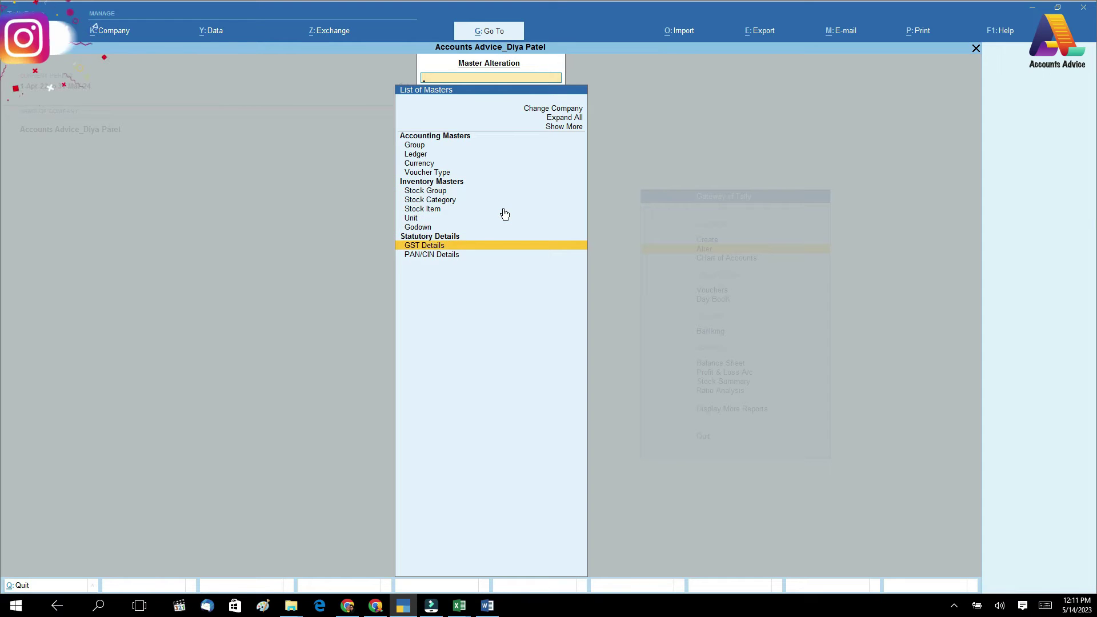
key("Return")
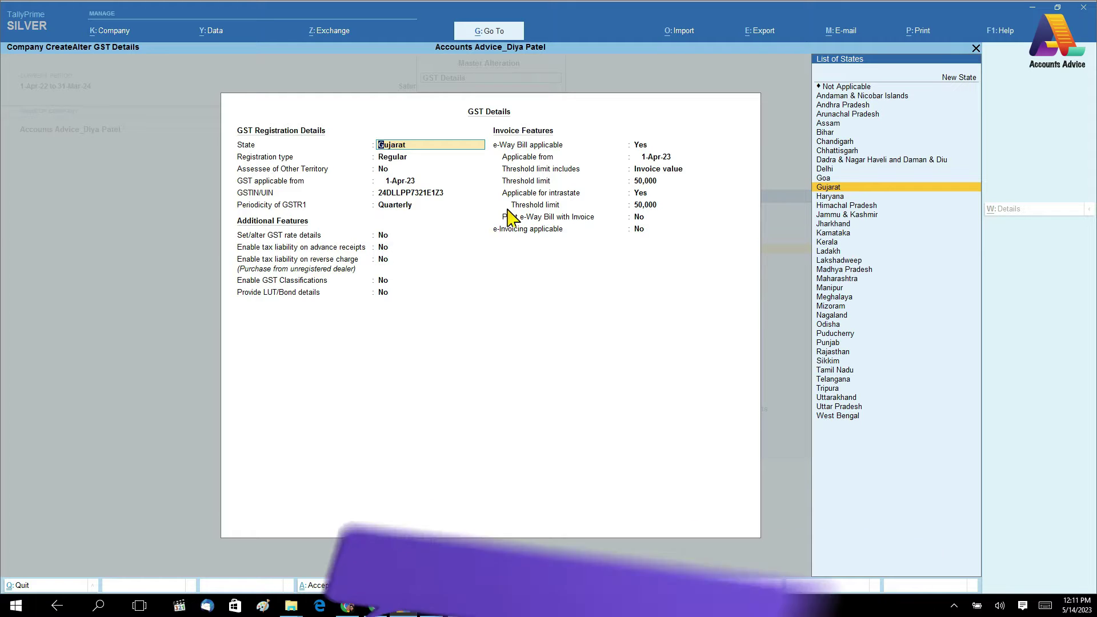
key("Escape")
key("Escape")
key("Escape")
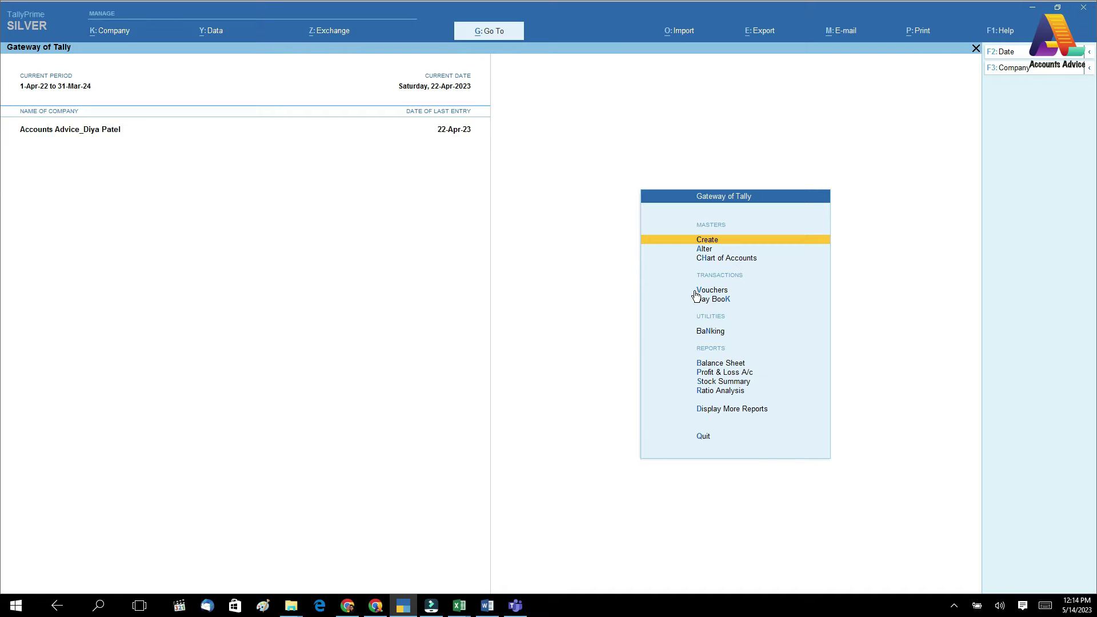
- View a blank sales voucher, compare its numbering with the invoice number in the Excel tax invoice, and leave the voucher
left_click(698, 291)
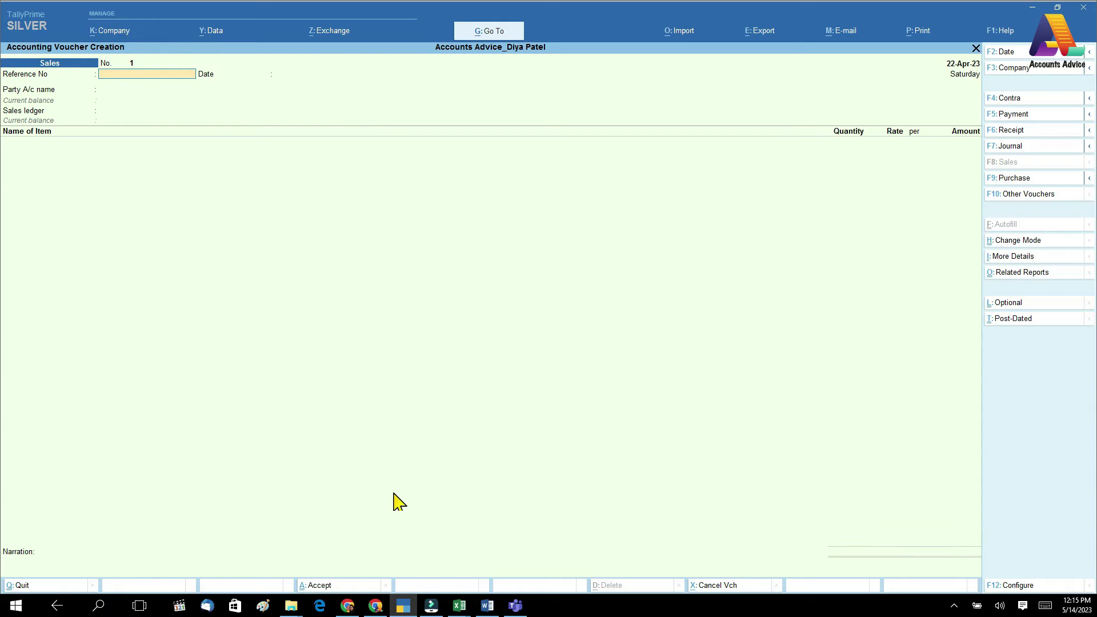
left_click(459, 605)
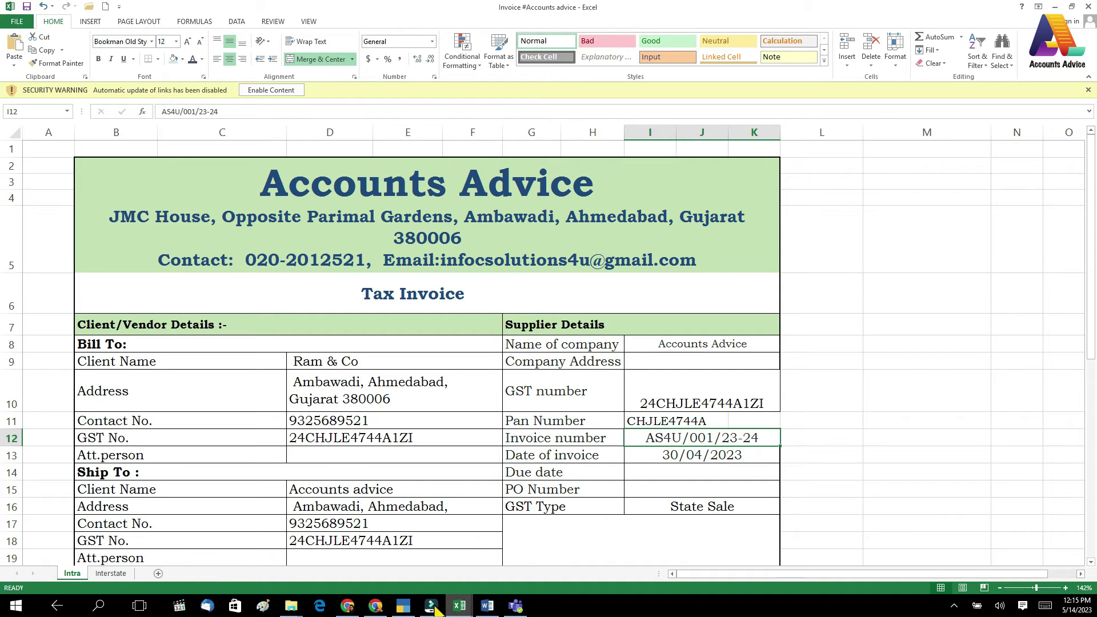
left_click(404, 607)
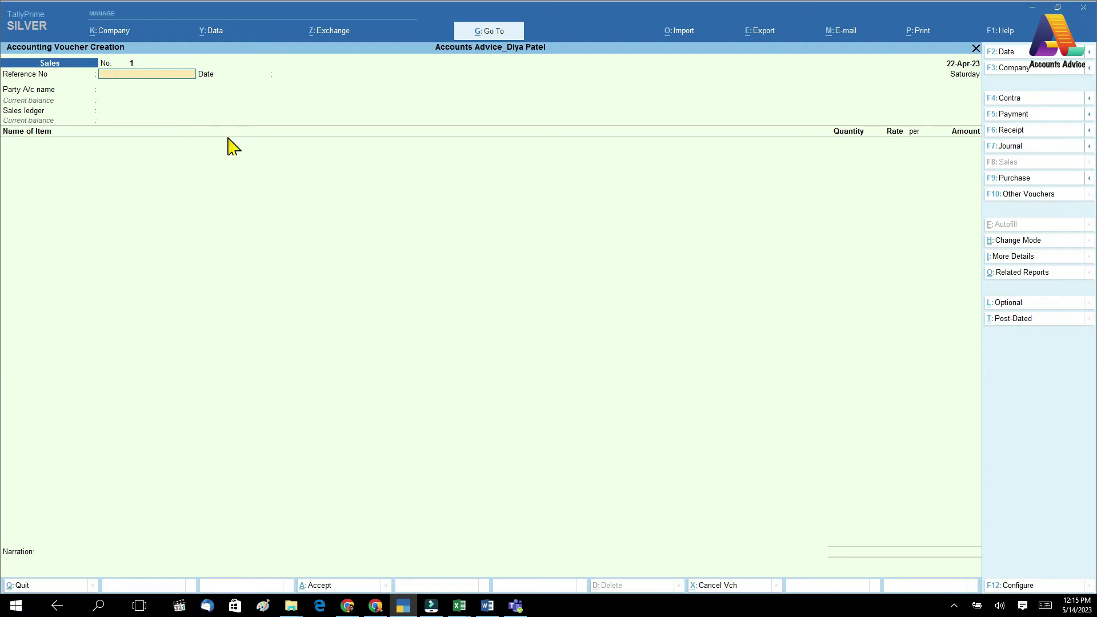
key("Escape")
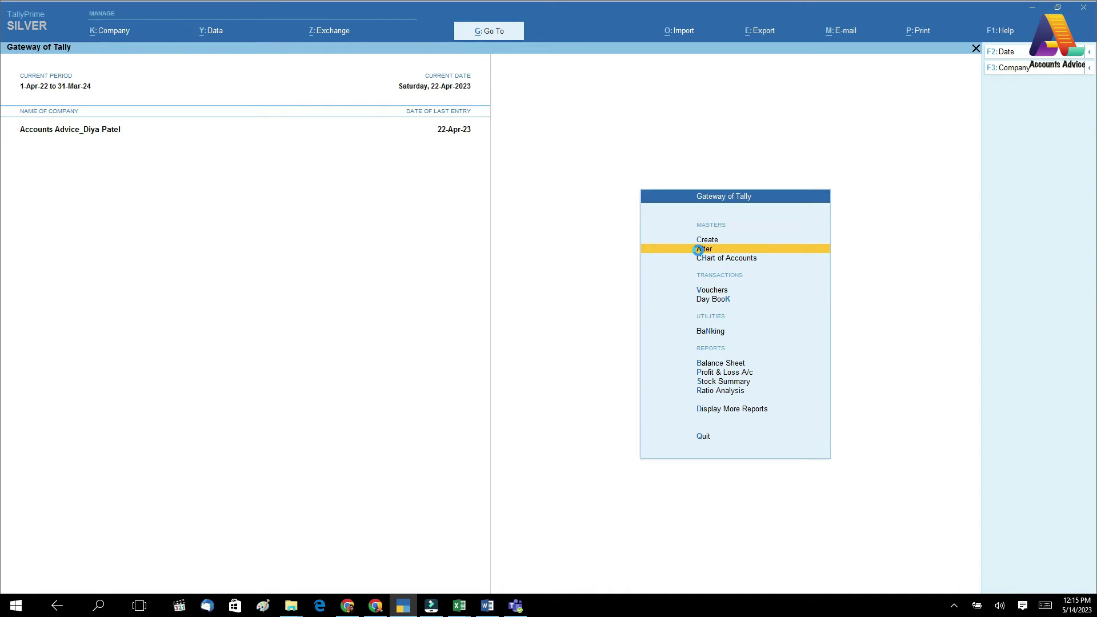
- Open the Sales voucher type for alteration
left_click(703, 249)
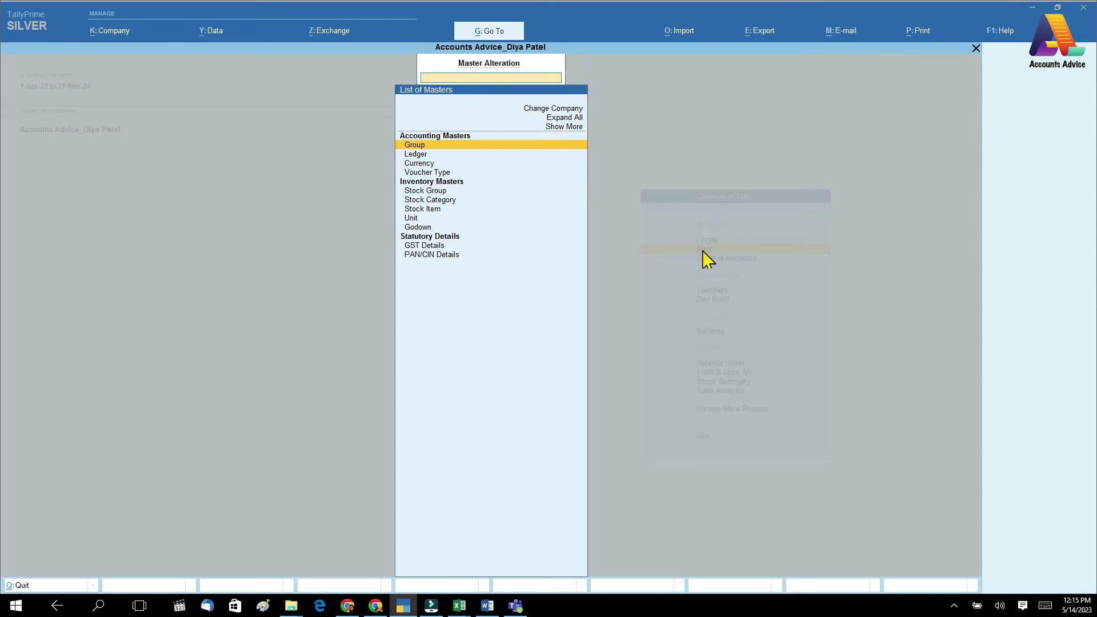
left_click(445, 173)
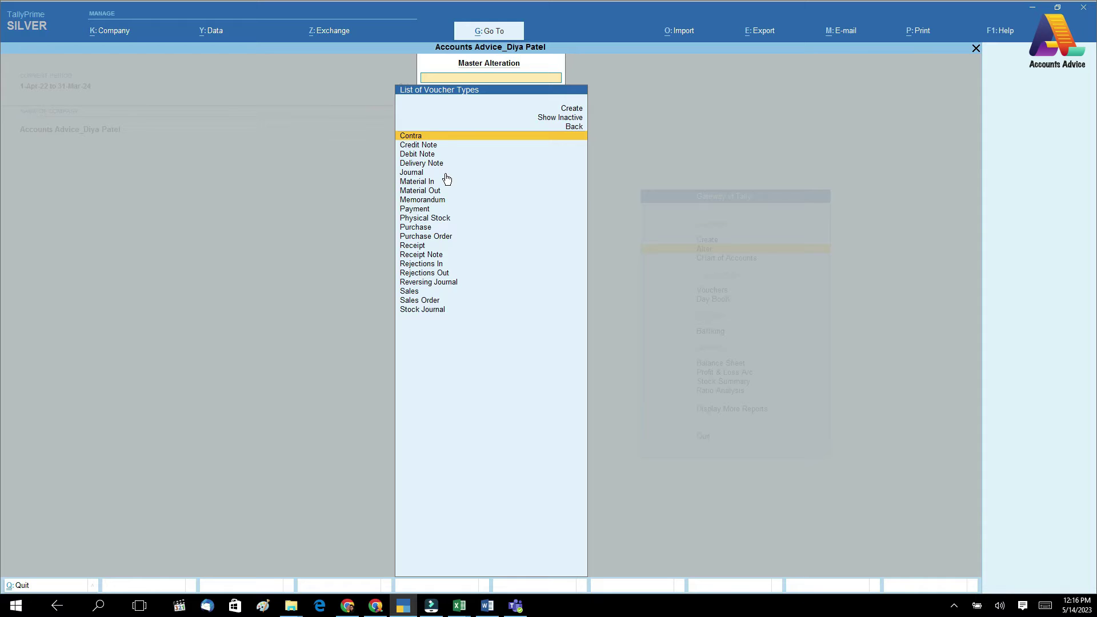
type("sal")
key("Return")
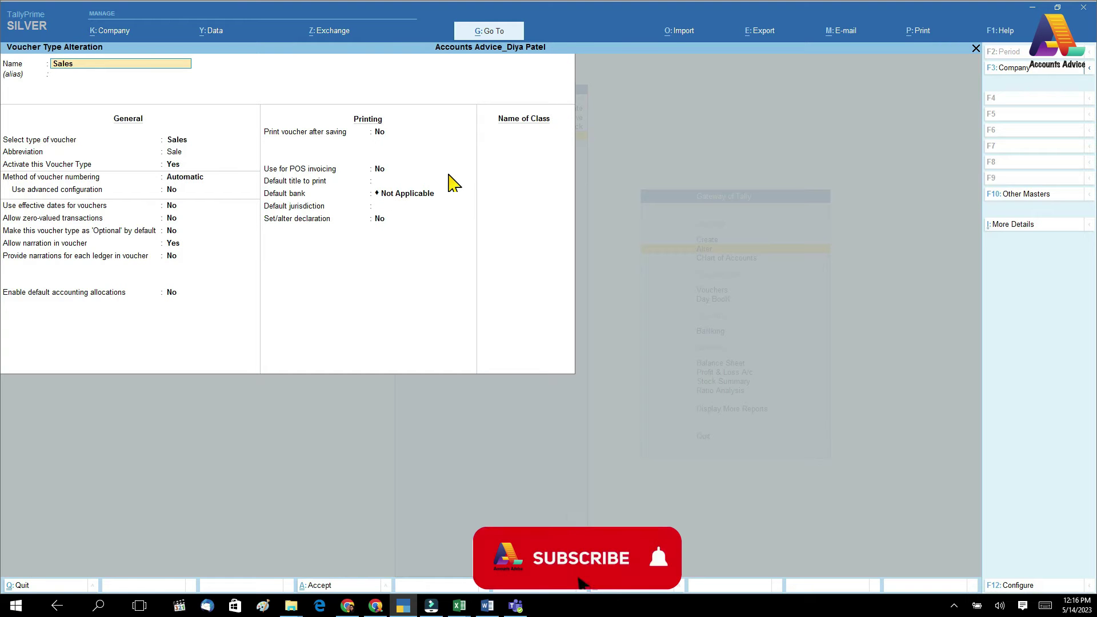
- Keep the Sales voucher type's numbering method as Automatic and enable advanced configuration for it
key("Return")
key("Return")
key("Return")
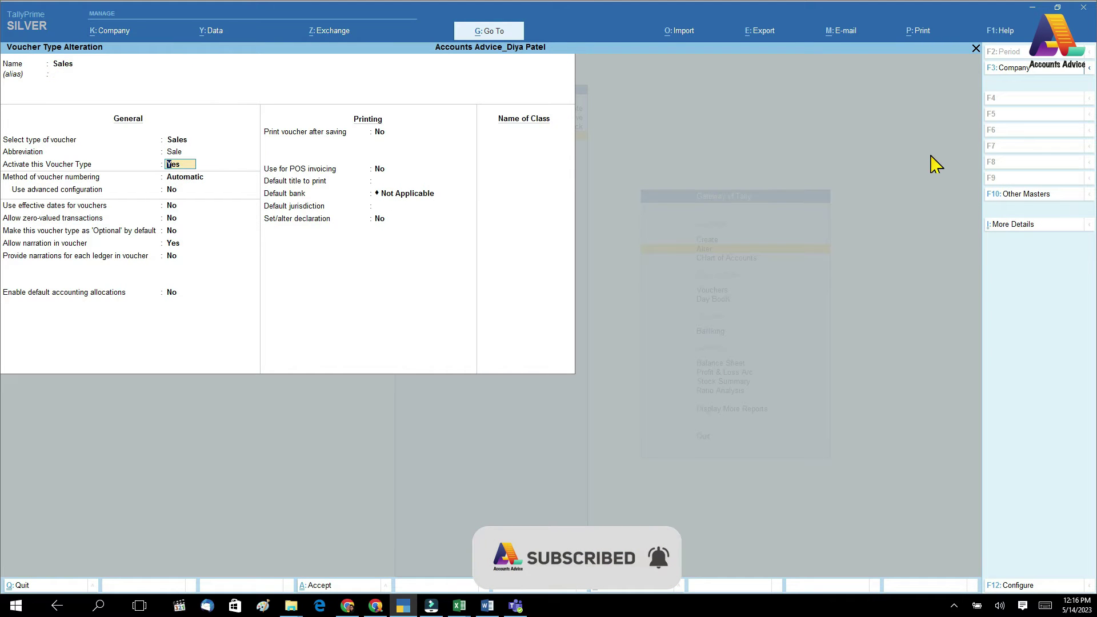
key("Return")
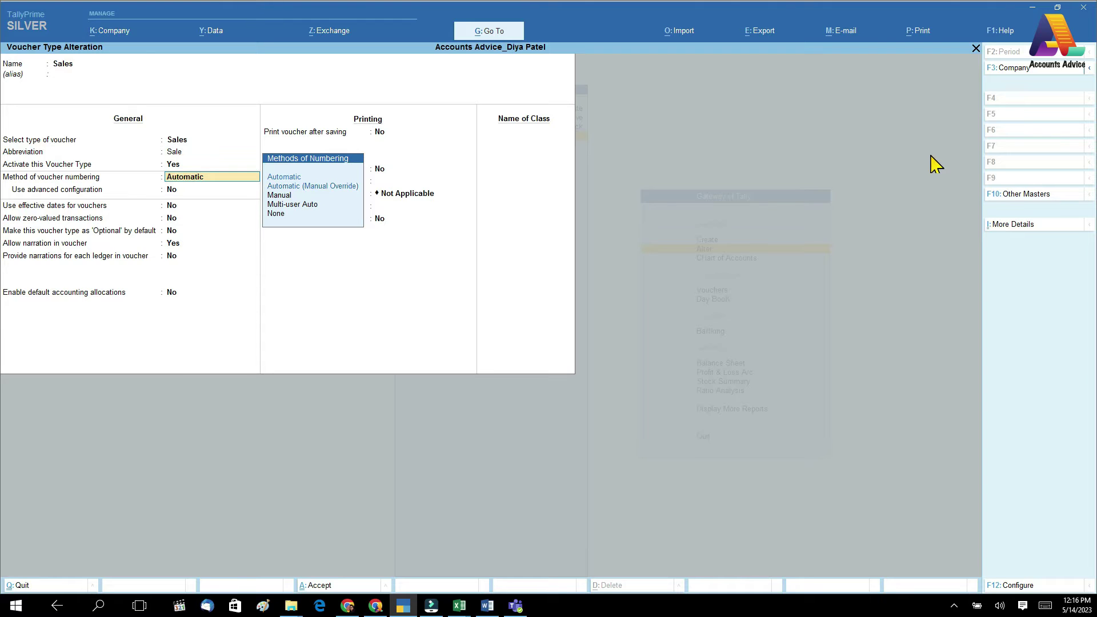
key("Return")
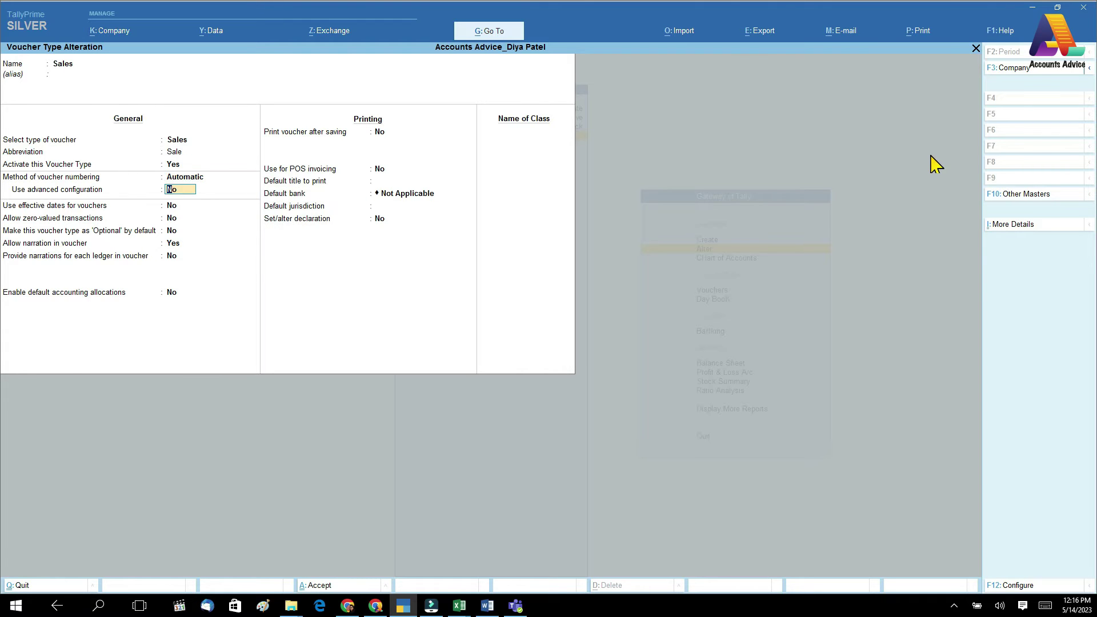
type("y")
key("Return")
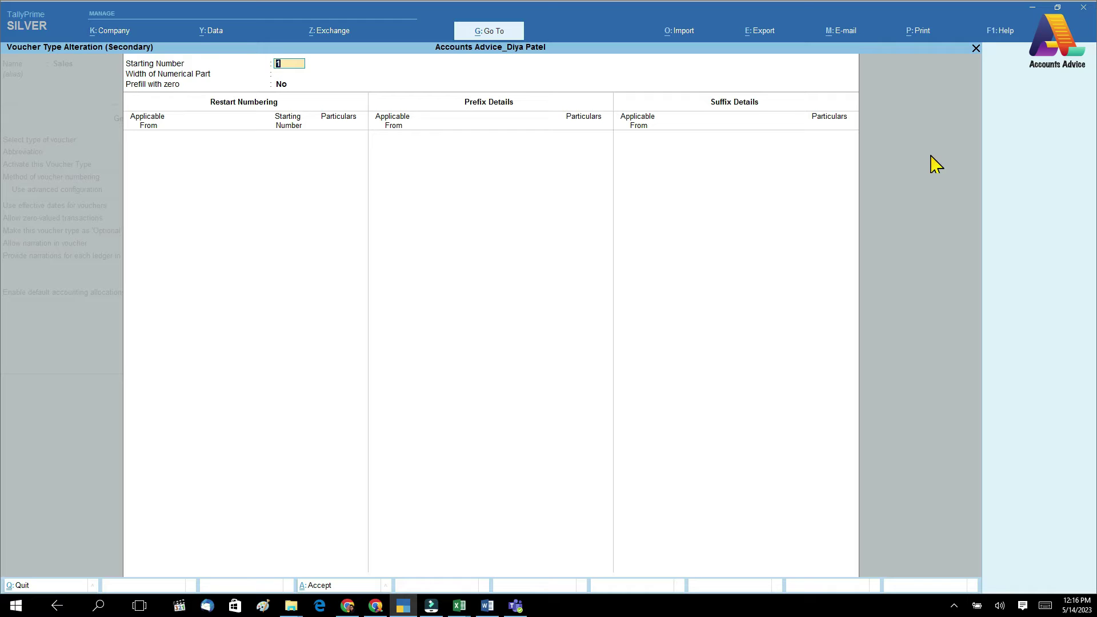
- Keep the starting number at 1, set the numerical part's width to 3, and enable prefilling with zero
key("Return")
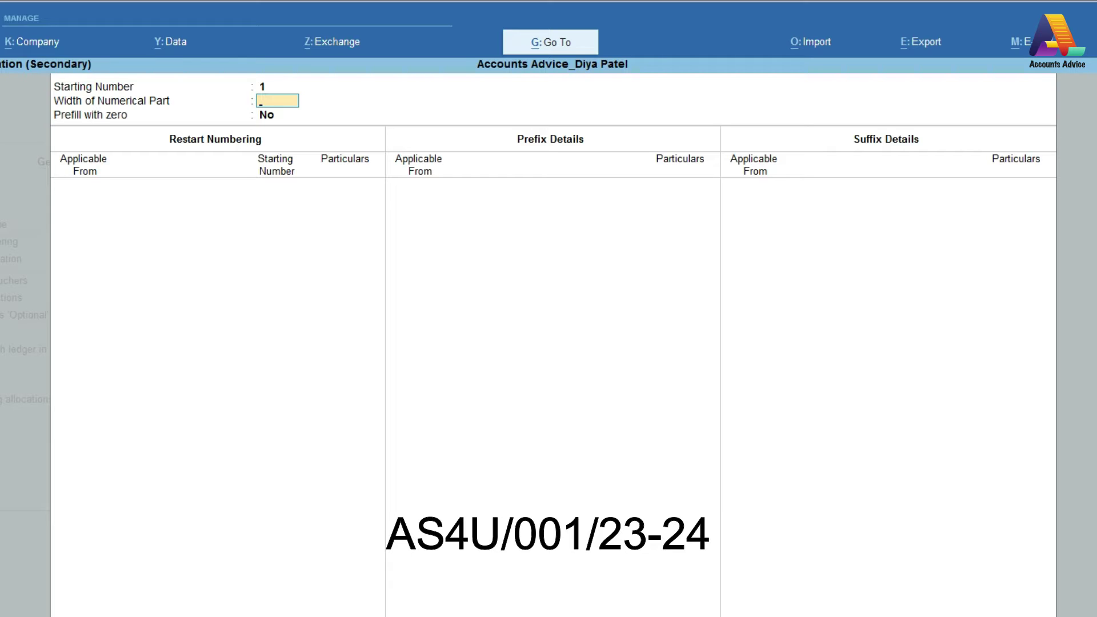
type("3")
key("Return")
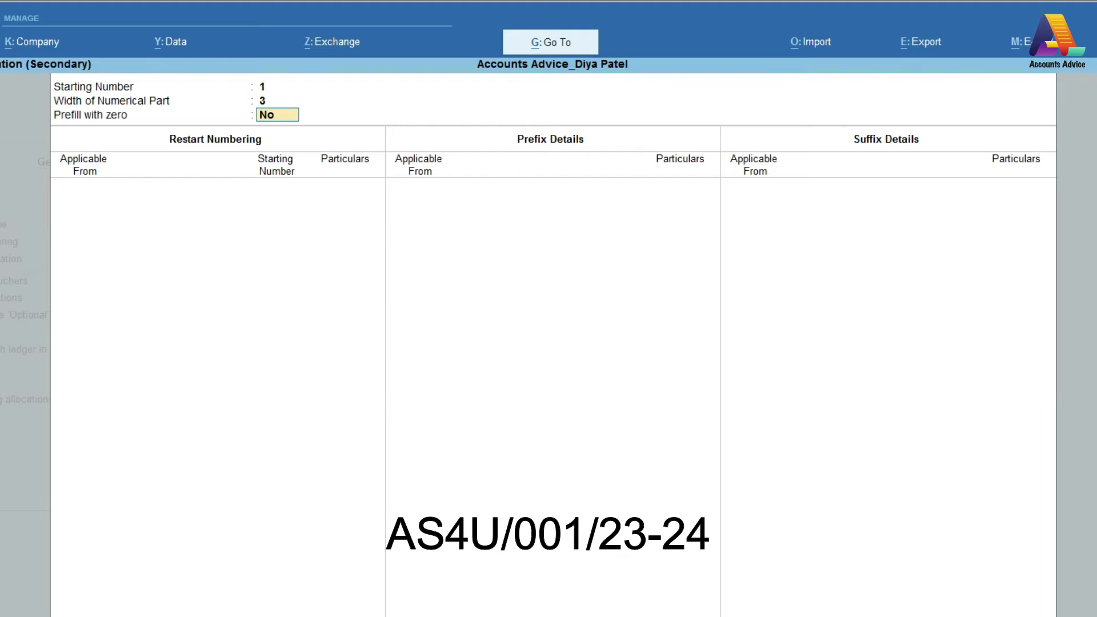
type("y")
key("Return")
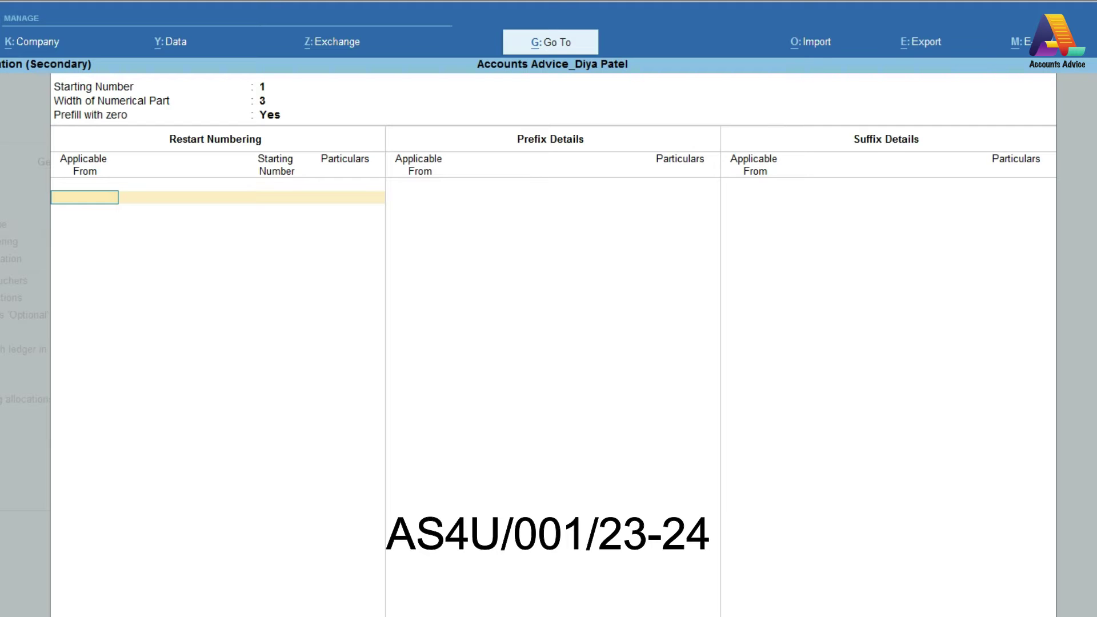
- Set numbering to restart yearly from 1-Apr-23 with starting number 1
type("1-4-23")
key("Return")
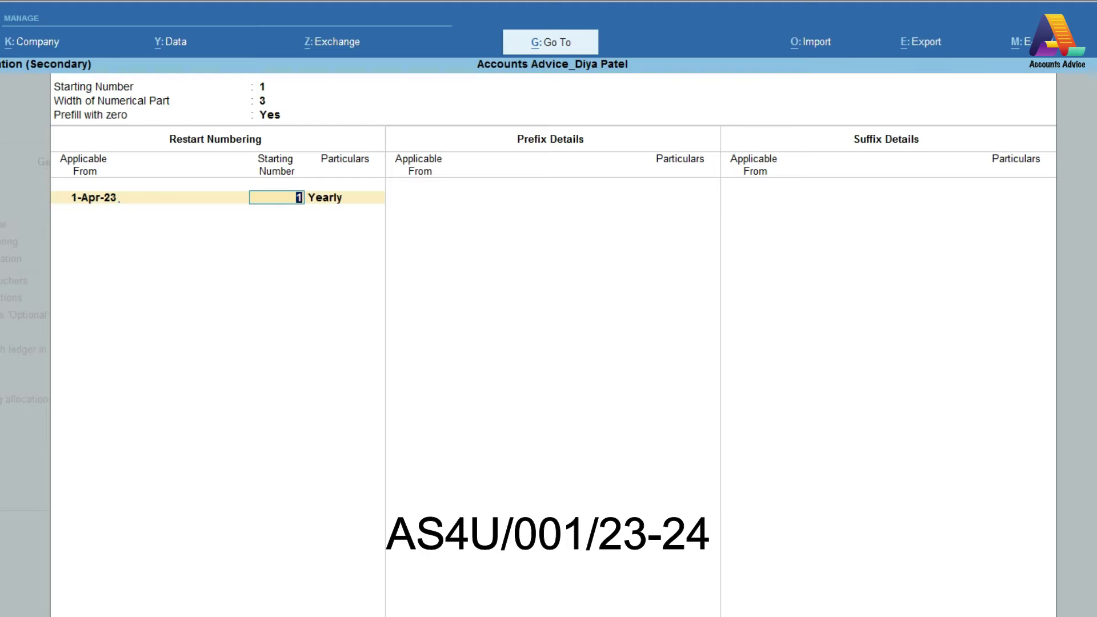
key("Return")
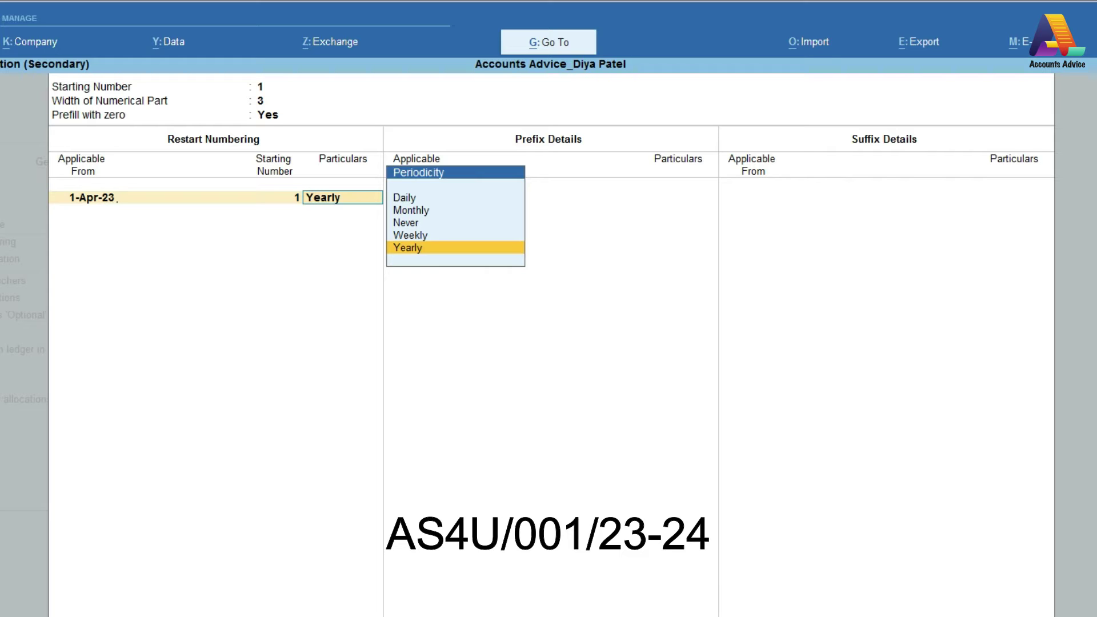
key("Return")
key("Return")
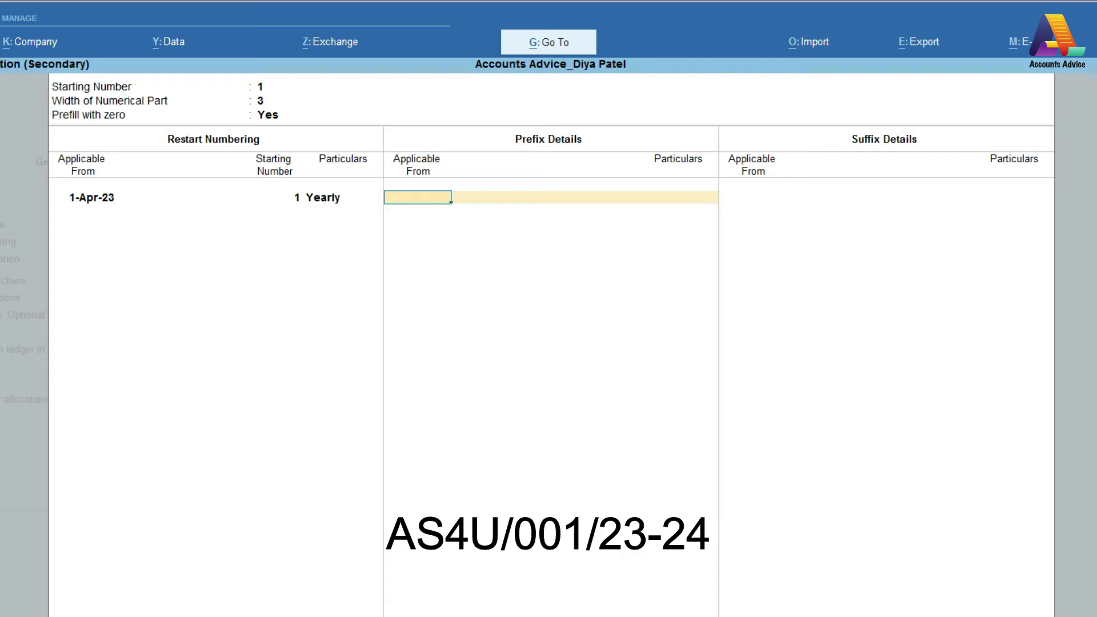
- Add the prefix AS4U/ applicable from 1-Apr-23, checking it against the invoice number in the Excel tax invoice
type("1-4-23")
key("Return")
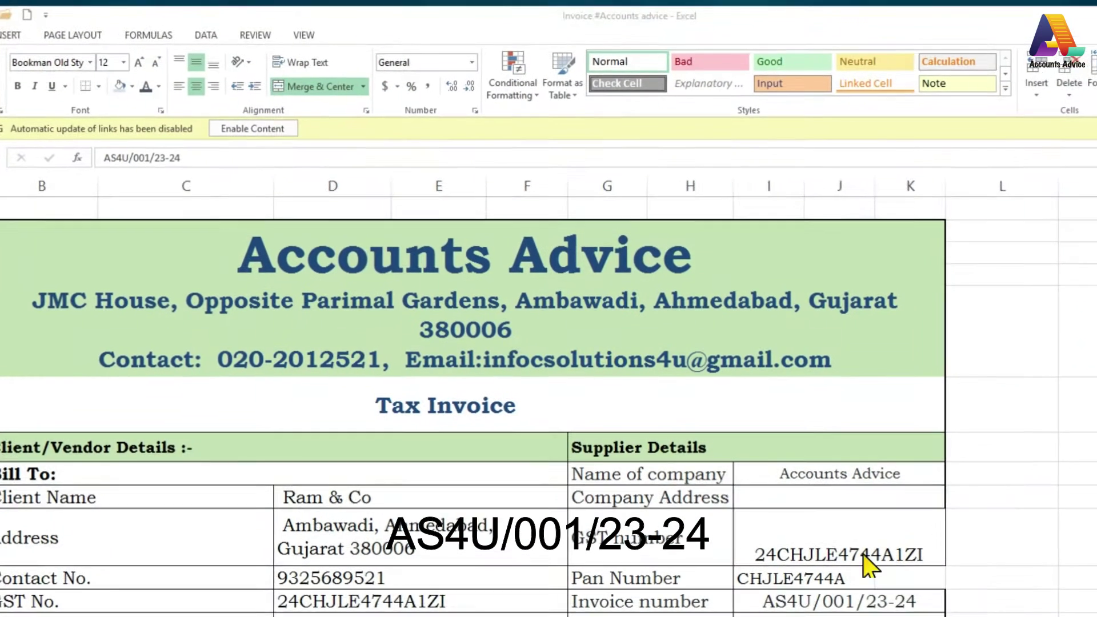
left_click(779, 597)
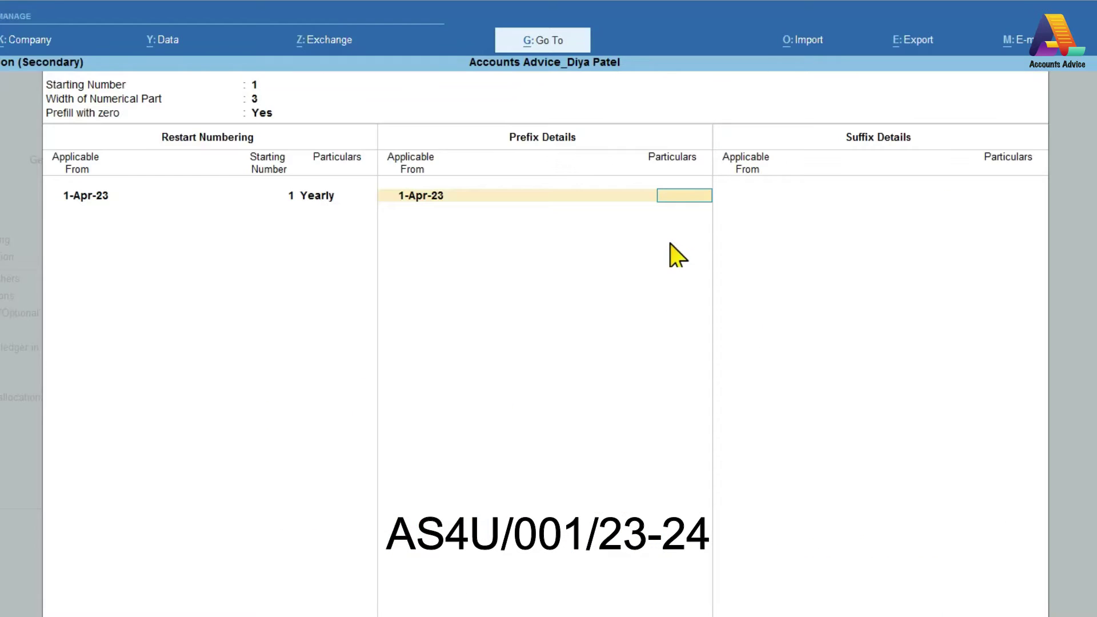
type("AS4U")
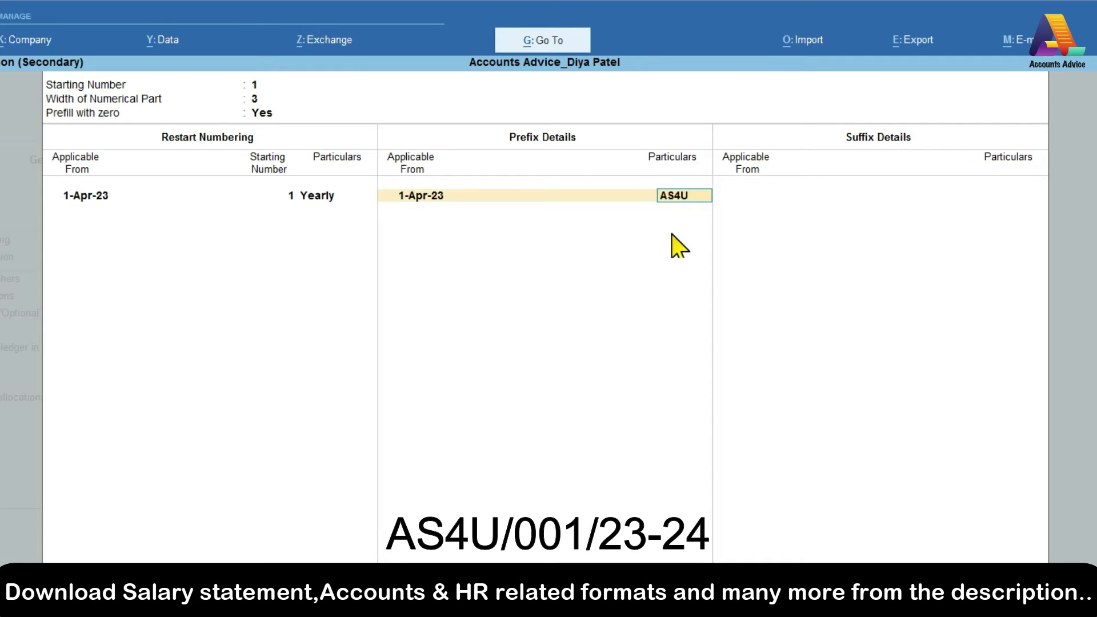
type("/")
key("Return")
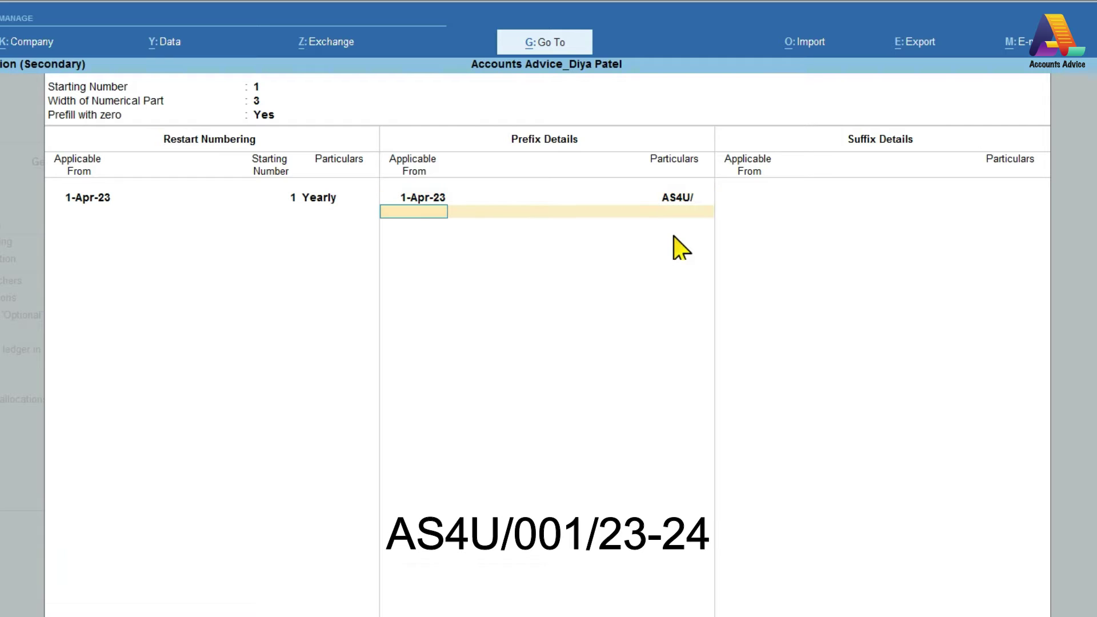
key("Return")
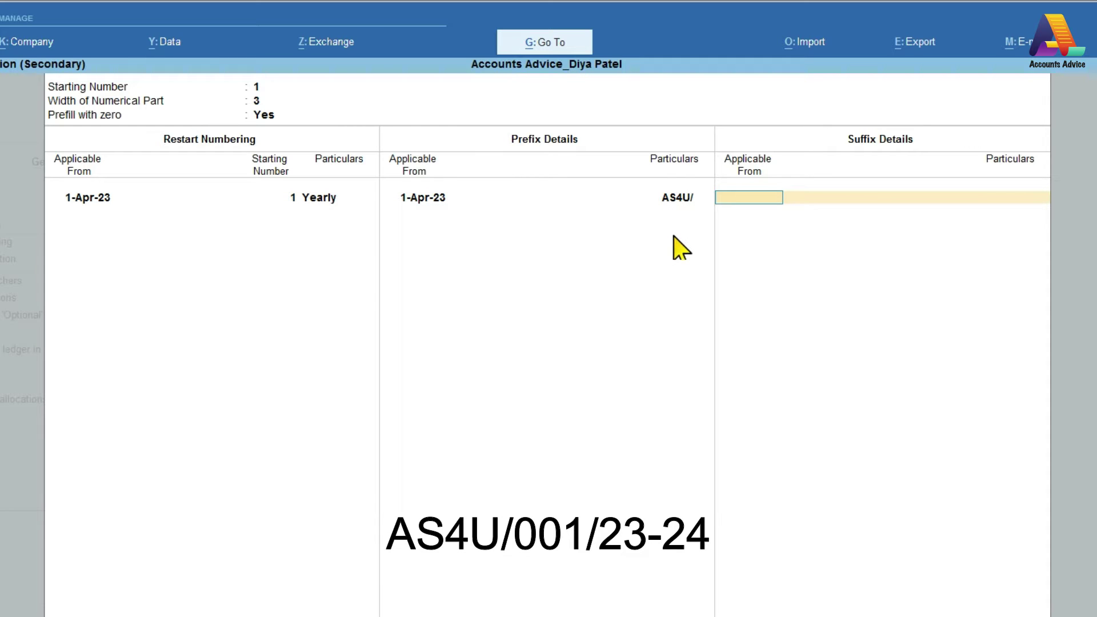
- Add the suffix /23-24 applicable from 1-Apr-23
type("1.4.23")
key("Return")
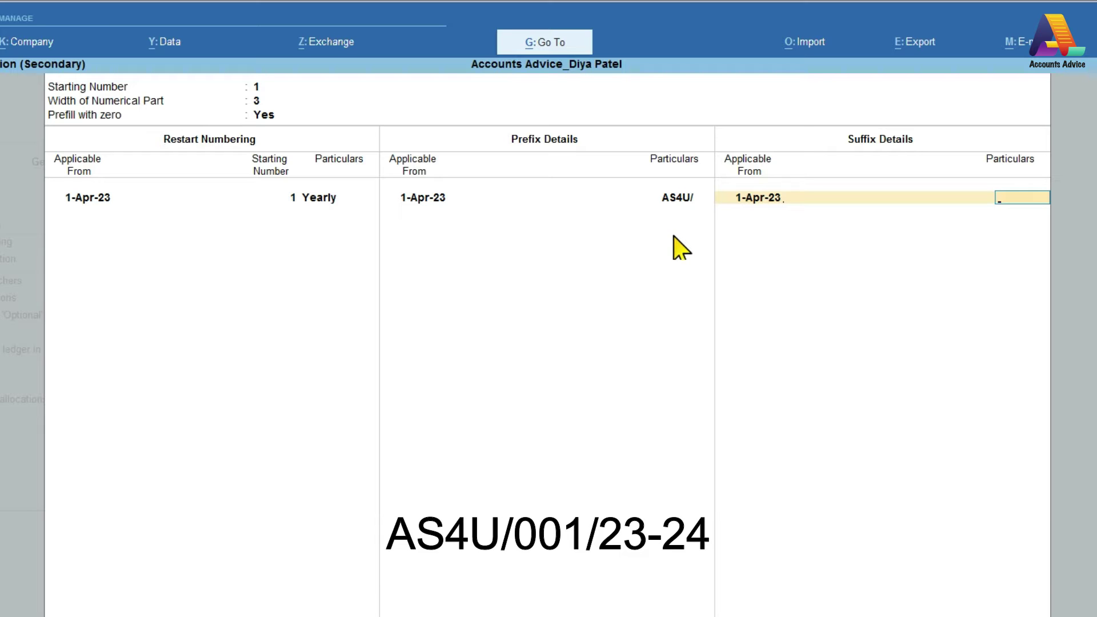
type("/23-24")
key("Return")
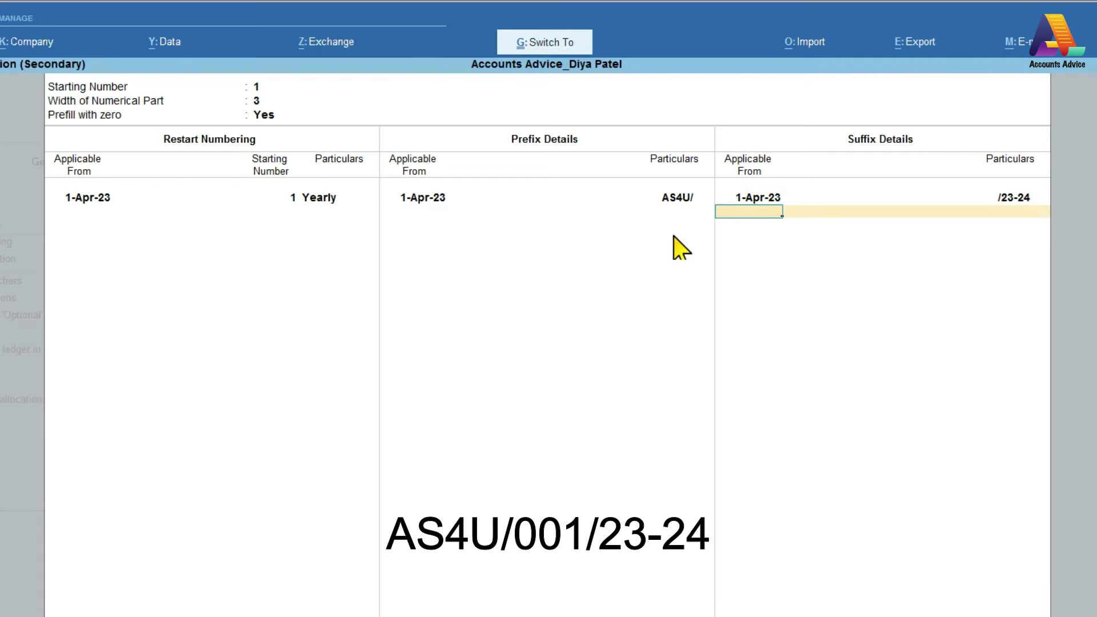
- Accept the advanced numbering configuration, save the Sales voucher type, and return to the list of masters
key("ctrl+a")
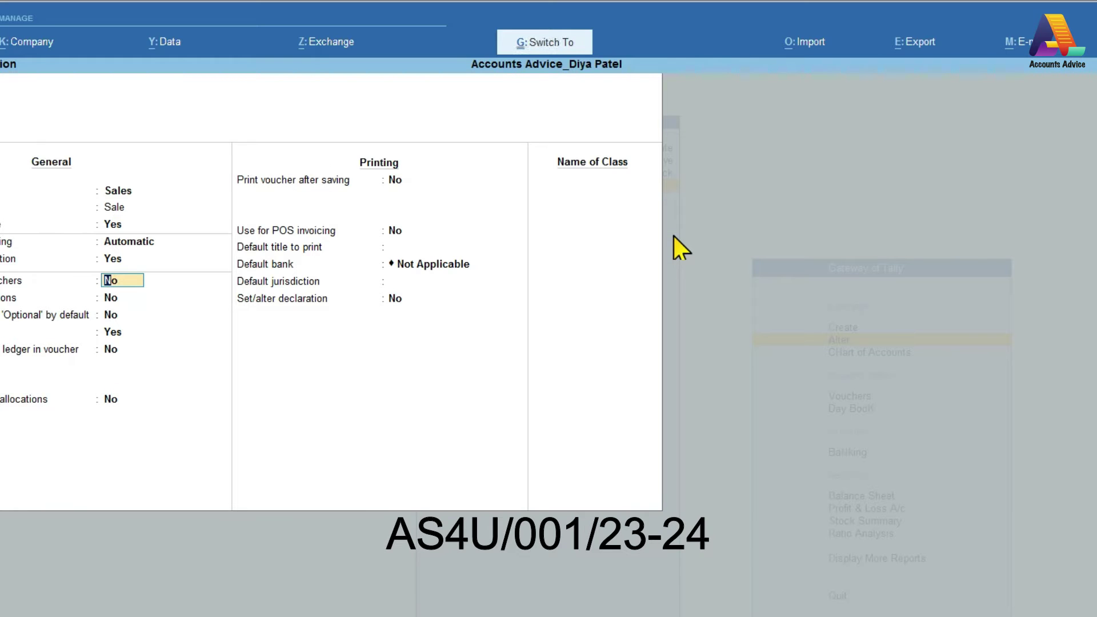
key("ctrl+a")
key("Escape")
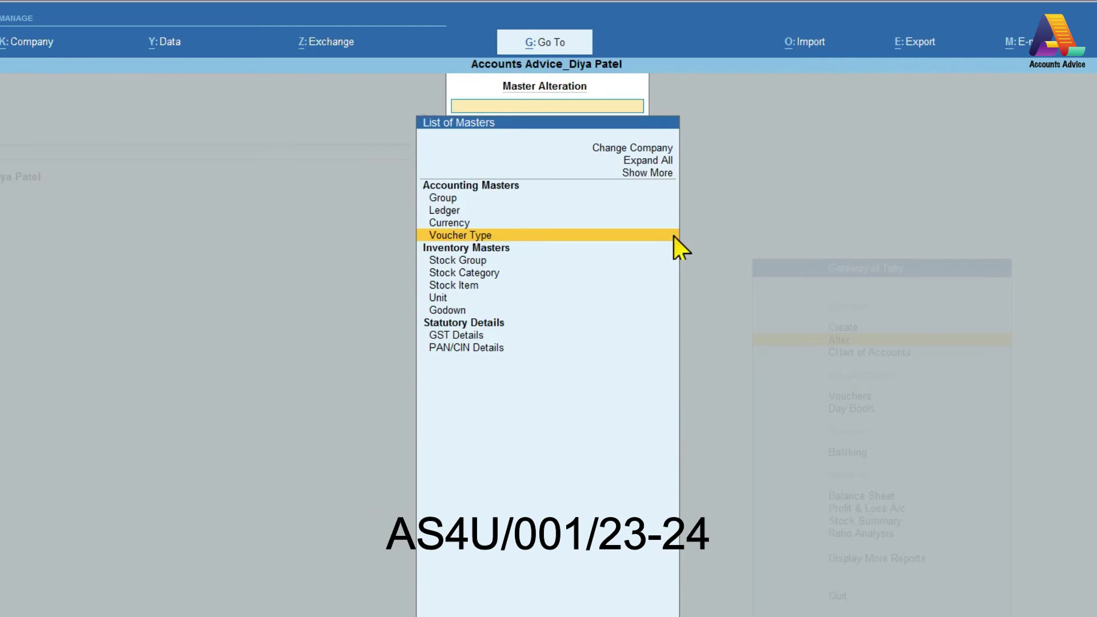
- Open a new Sales voucher and compare its automatic number with the invoice number in the Excel tax invoice
key("Escape")
key("v")
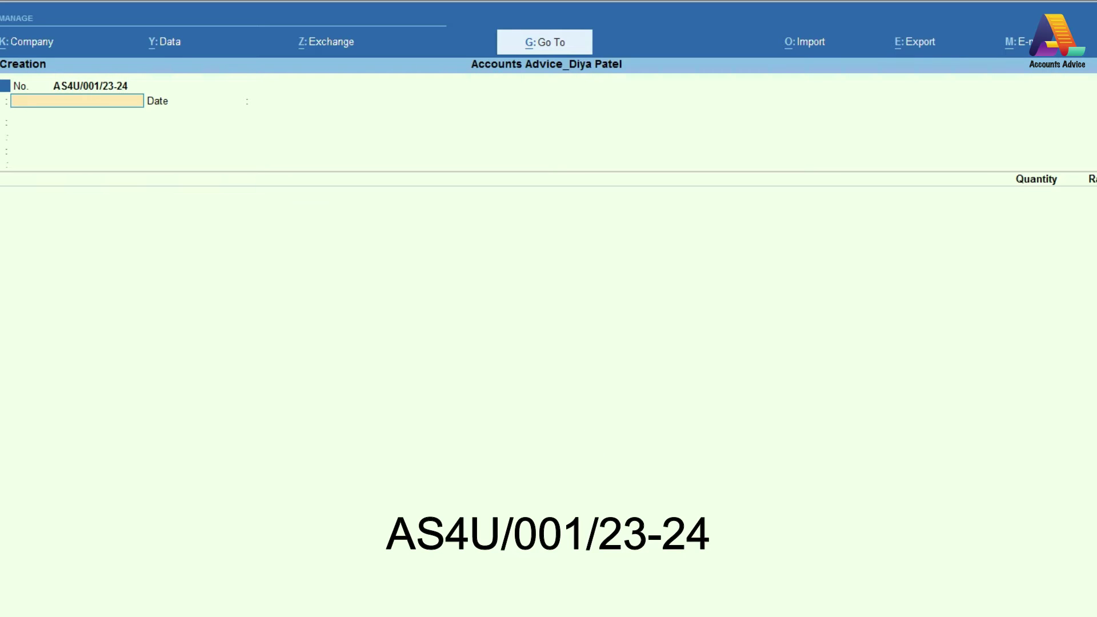
key("F2")
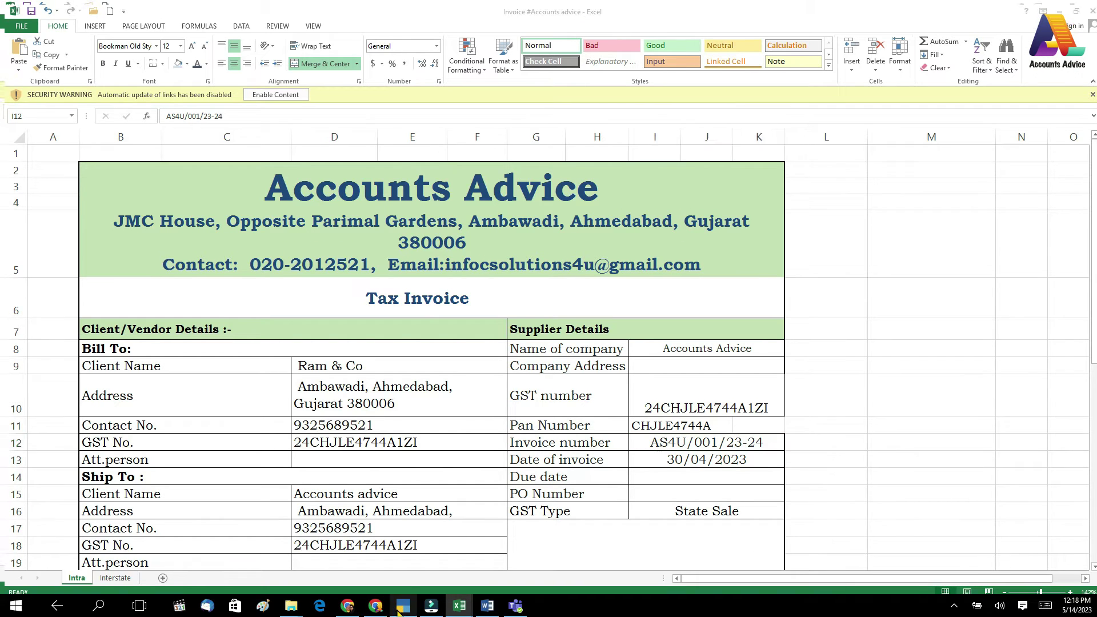
left_click(403, 605)
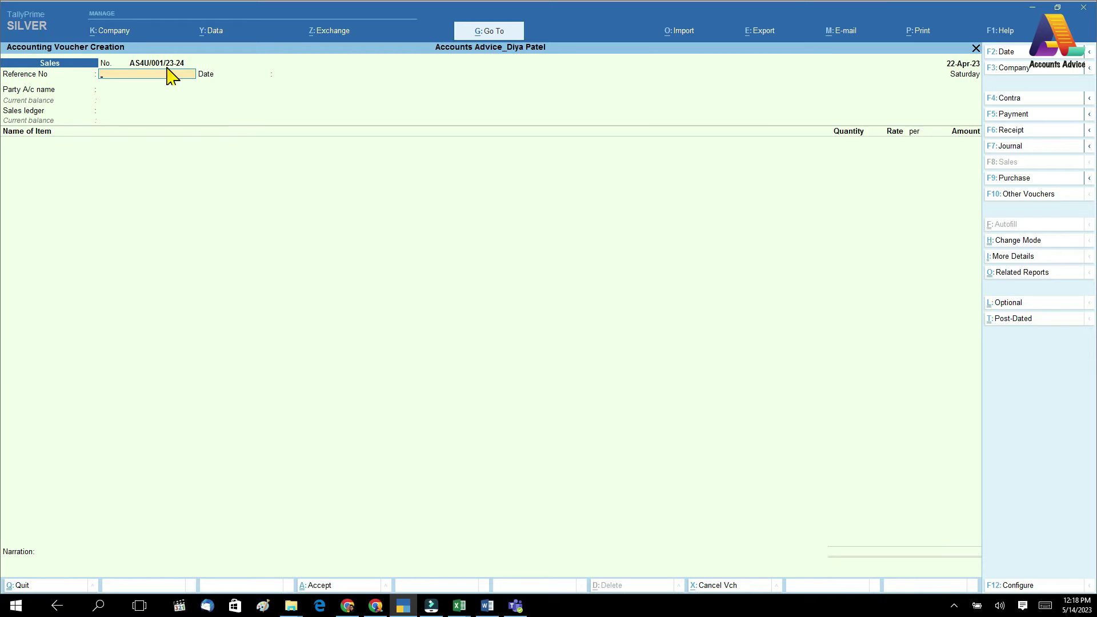
key("Return")
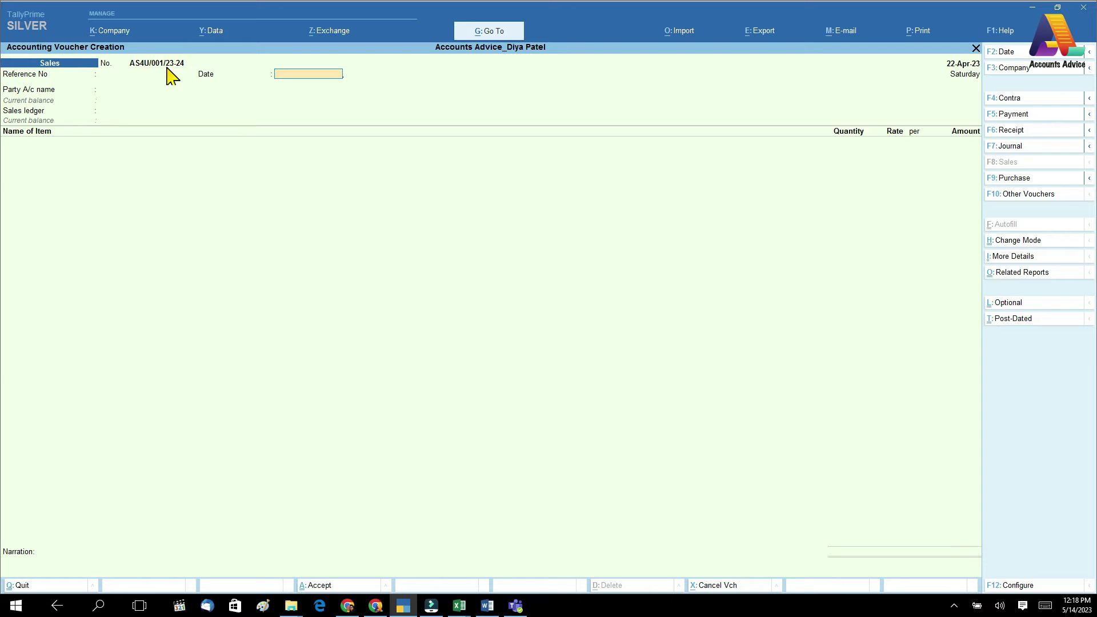
- Check the invoice date in the Excel tax invoice and set both the voucher date and reference date to 30-Apr-23
mouse_move(459, 604)
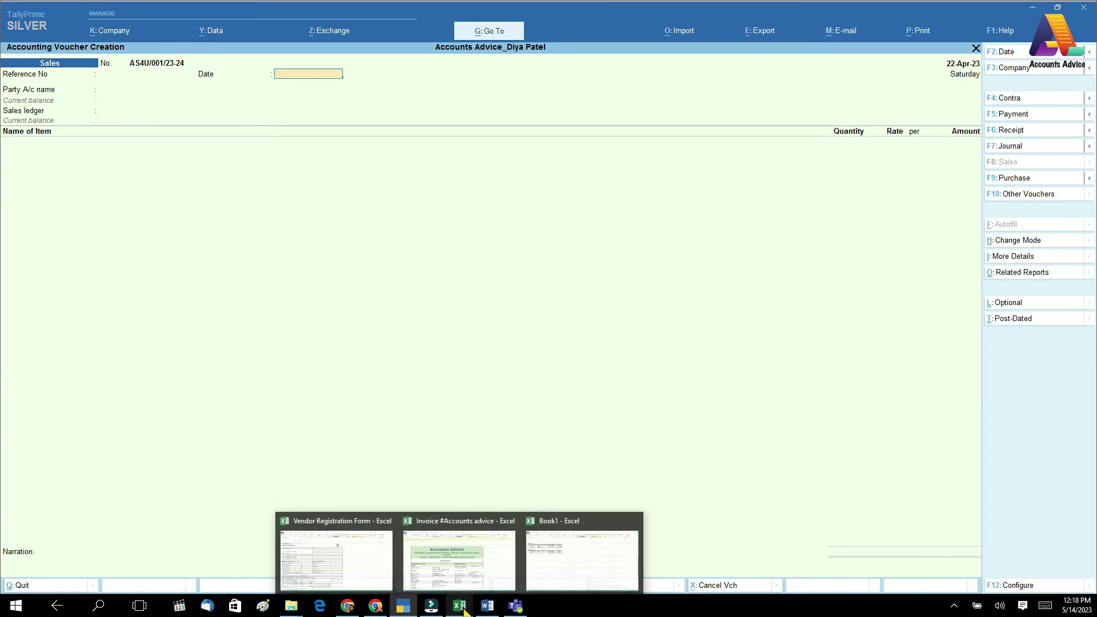
left_click(462, 562)
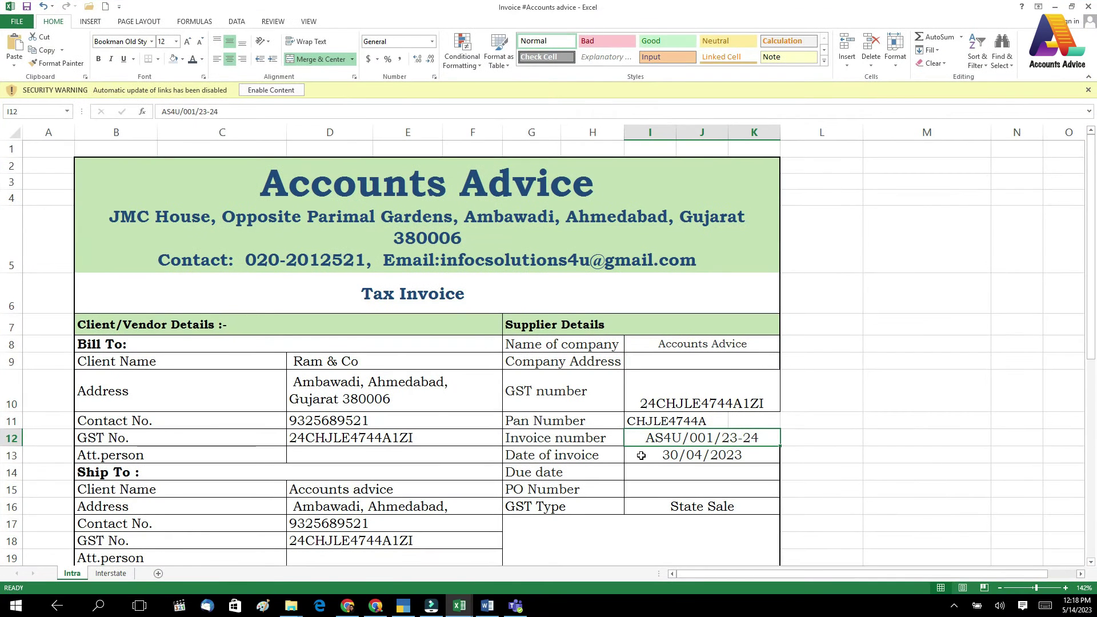
left_click(641, 455)
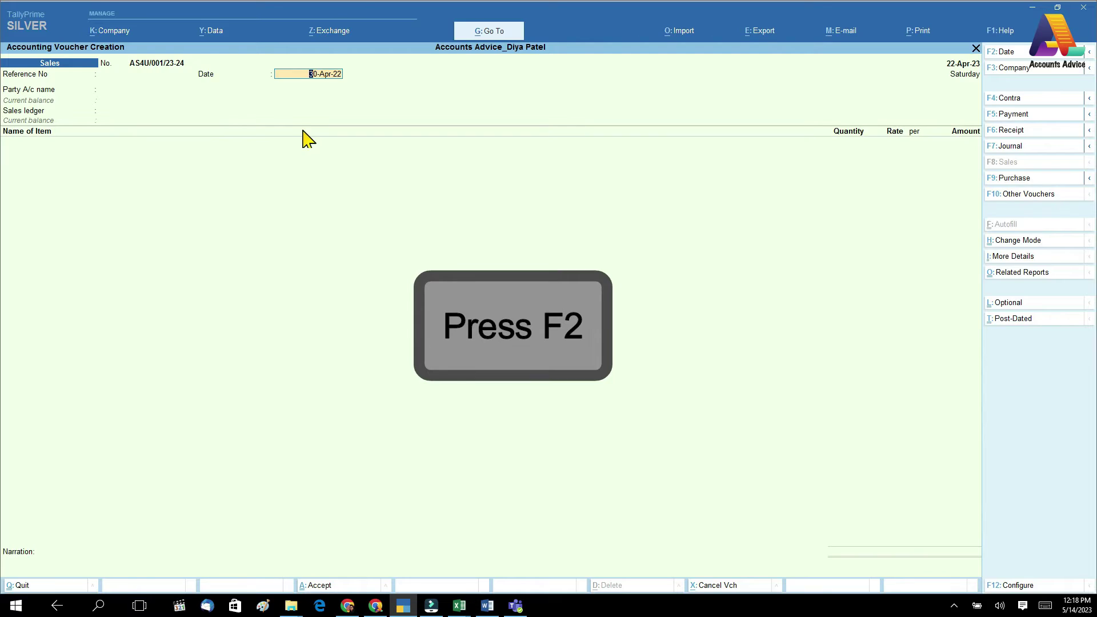
key("F2")
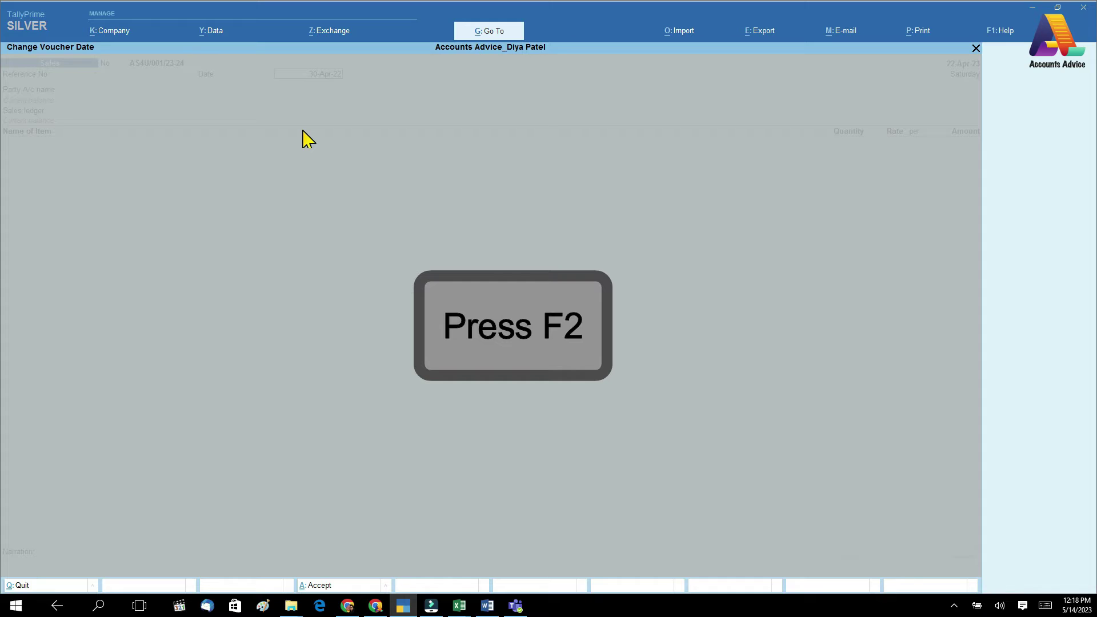
key("Return")
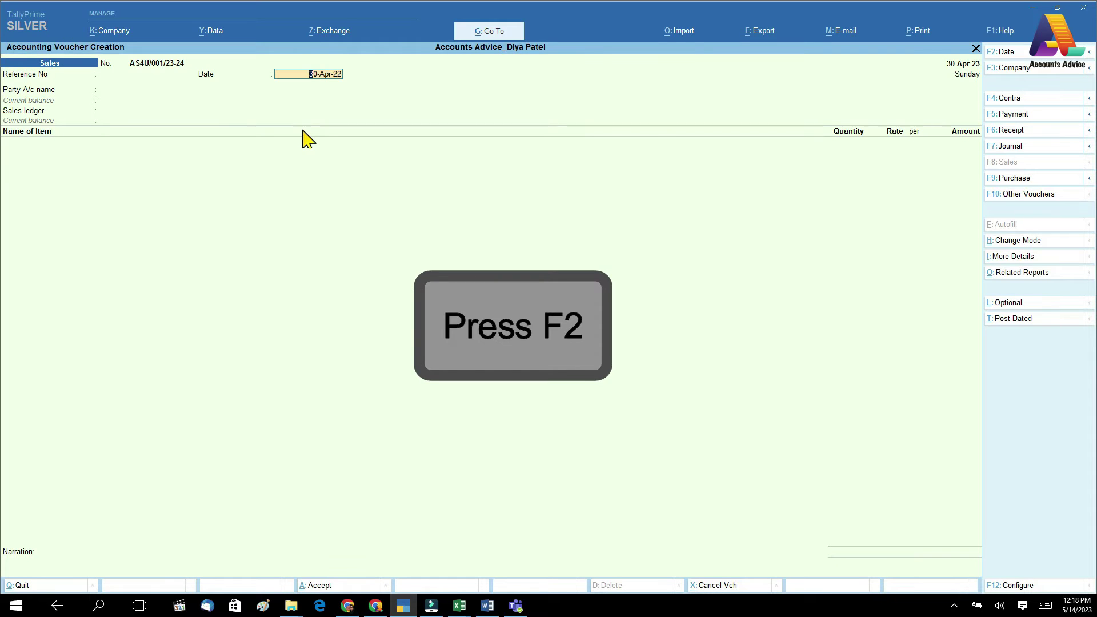
type("30.4.23")
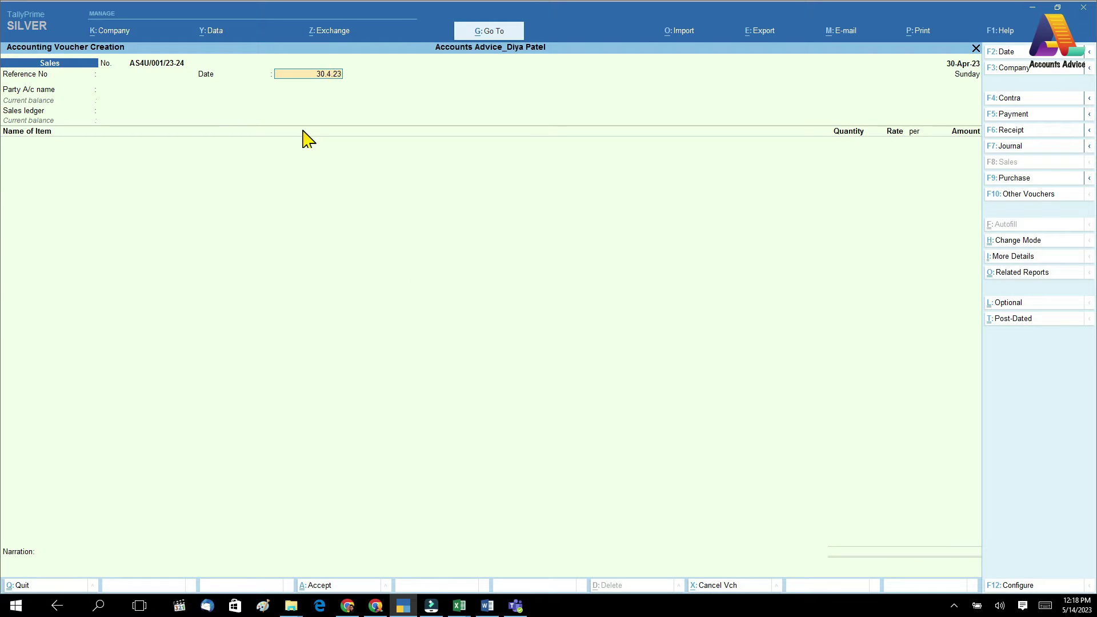
key("Return")
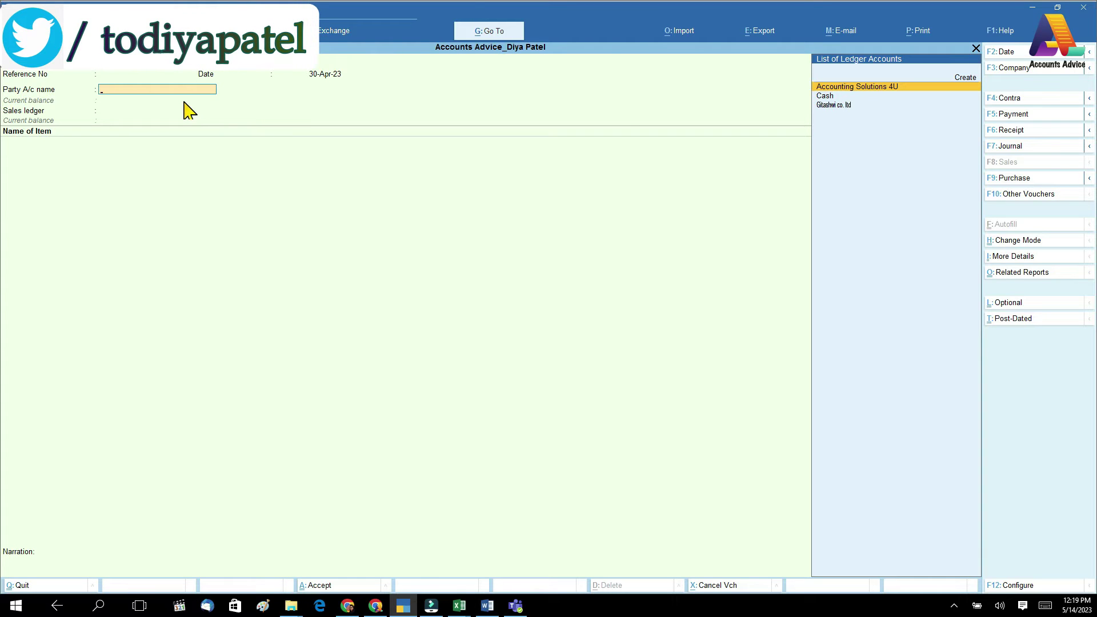
- Copy the client name Ram & Co from the Excel tax invoice and use it to name a new party ledger in TallyPrime
left_click(459, 606)
left_click(459, 548)
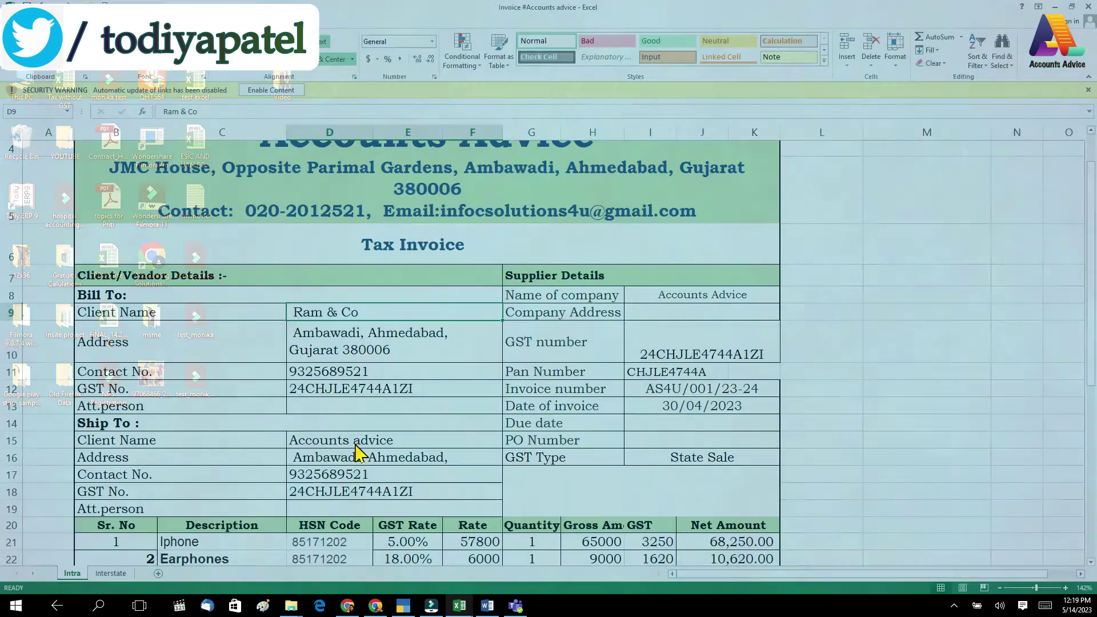
key("ctrl+c")
key("alt+Tab")
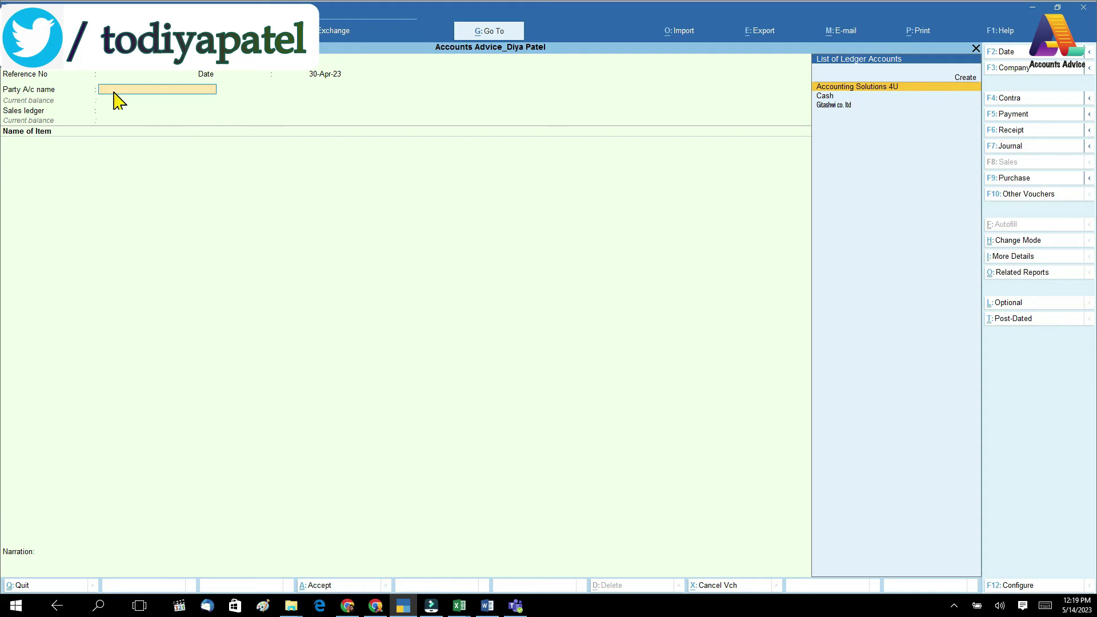
key("alt+c")
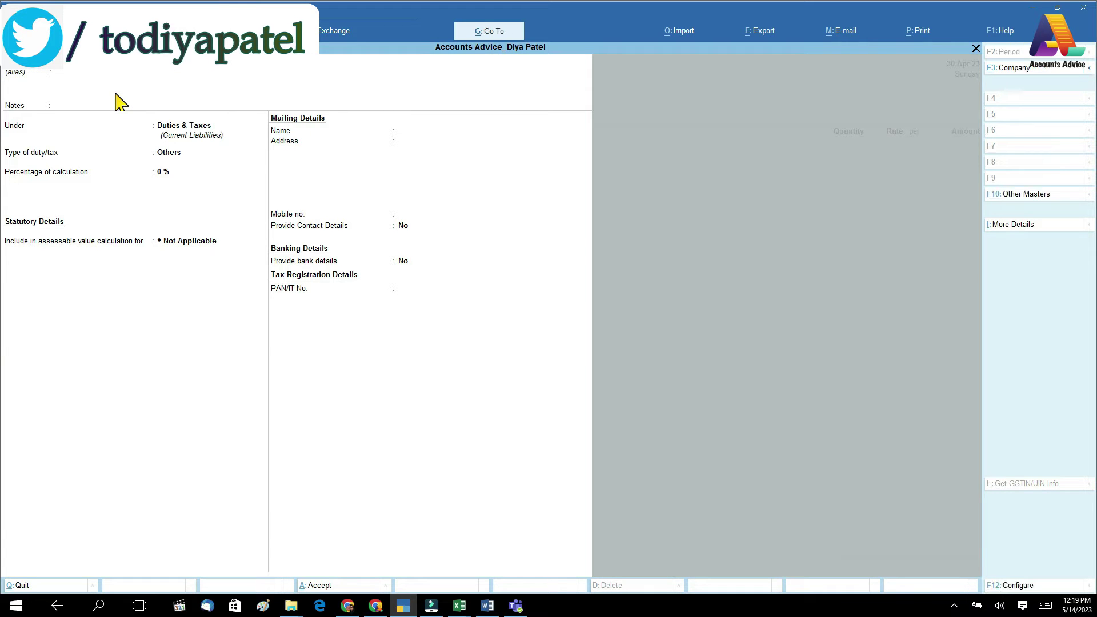
key("Return")
key("Return")
key("Return")
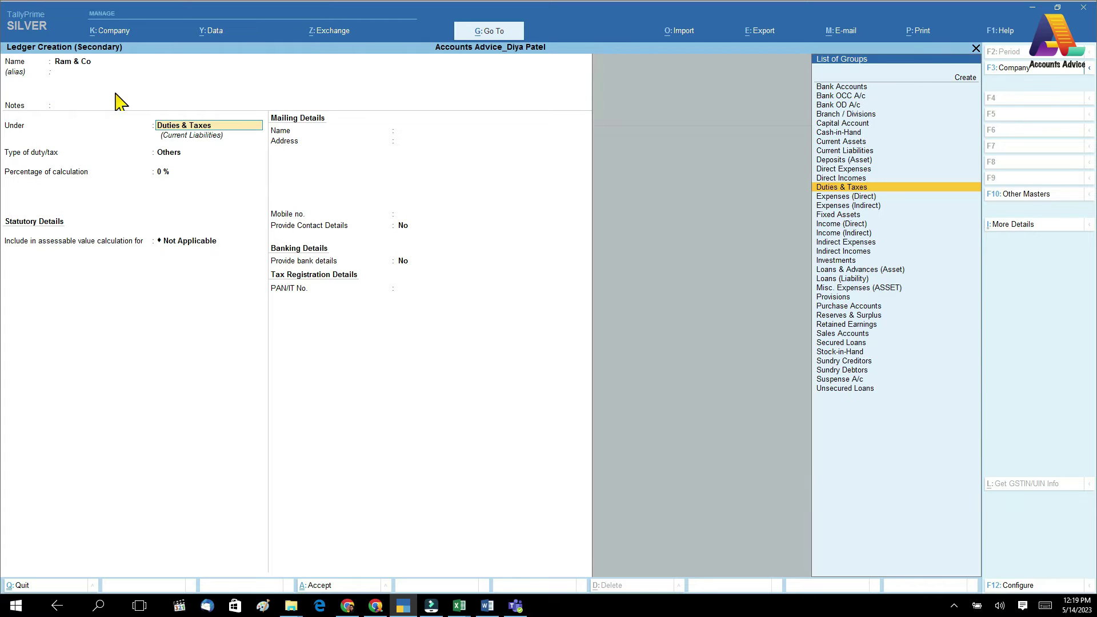
- Group the Ram & Co ledger under Sundry Debtors with bill-by-bill balances and a default credit period of 30 days
type("Sun")
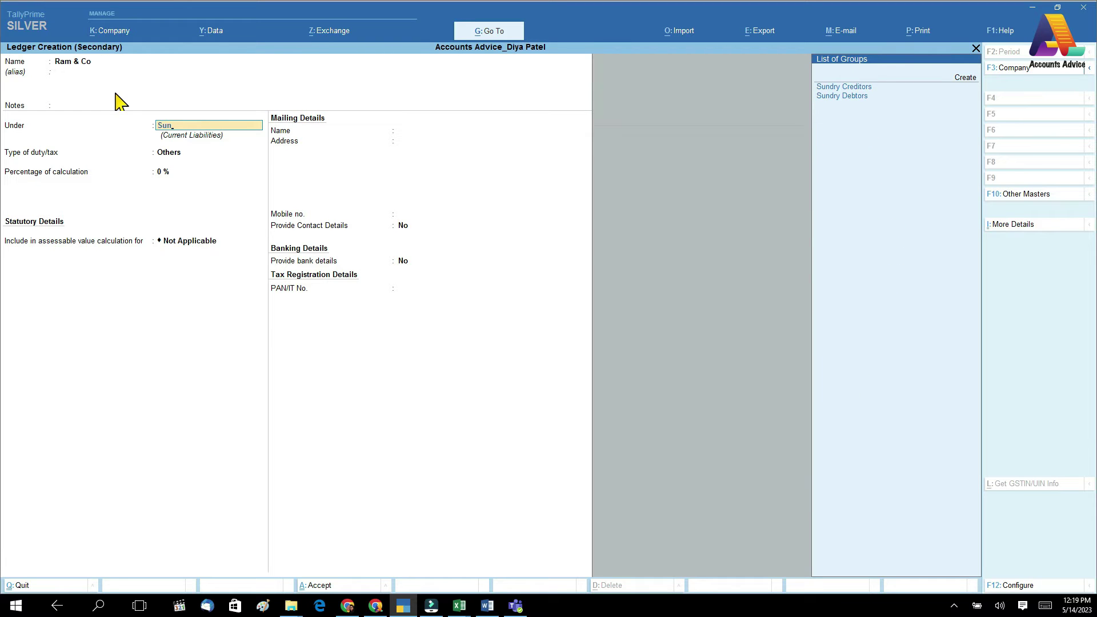
key("Down")
key("Return")
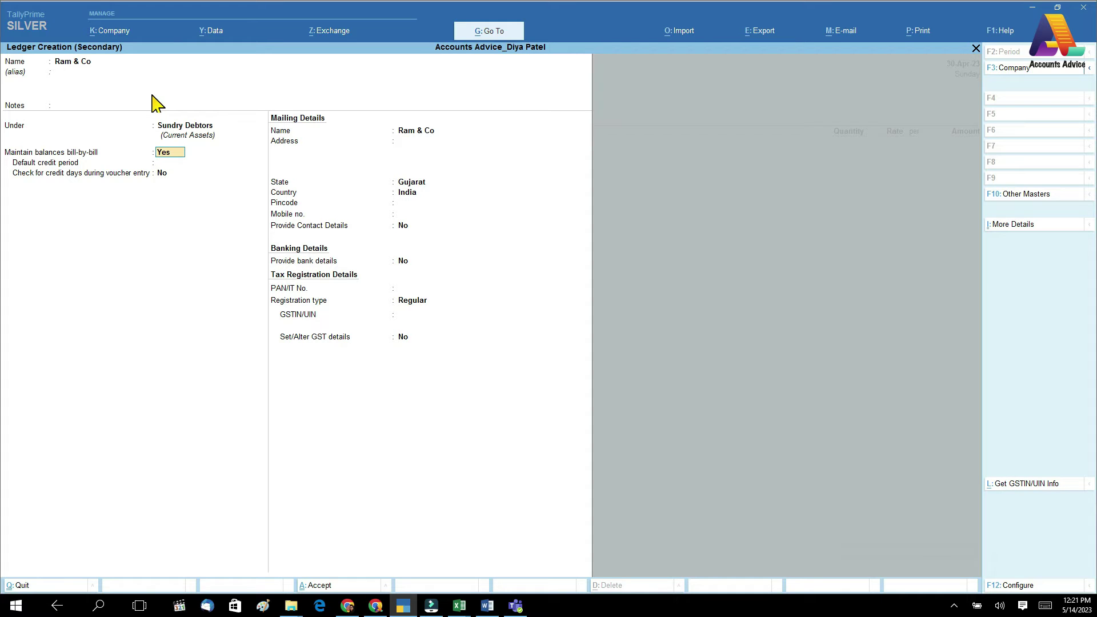
key("Return")
type("30")
key("Return")
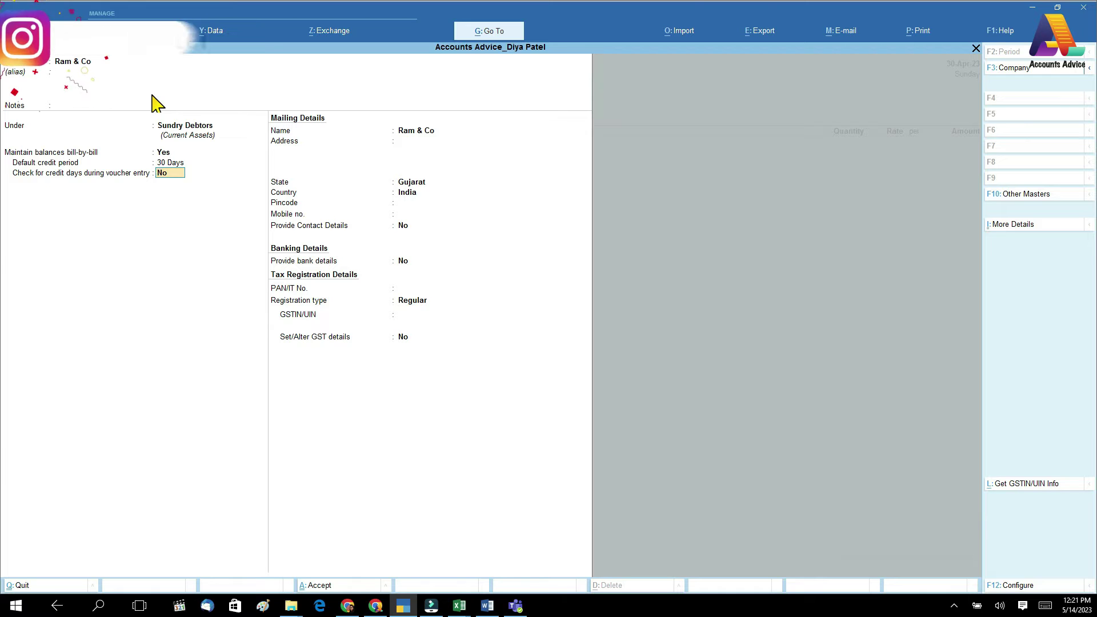
key("Return")
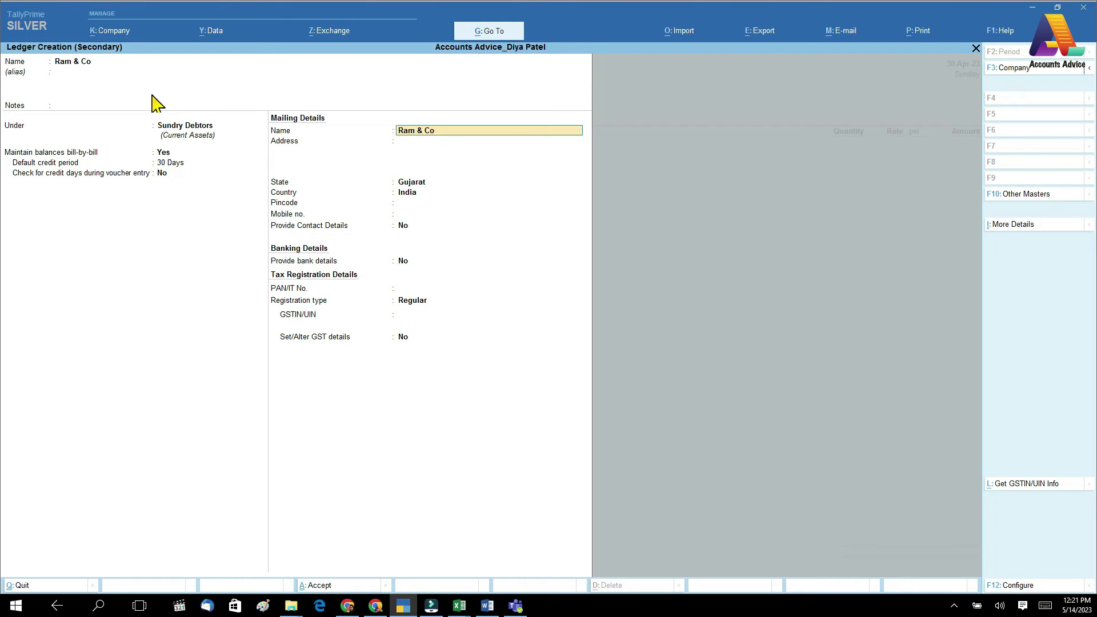
key("Return")
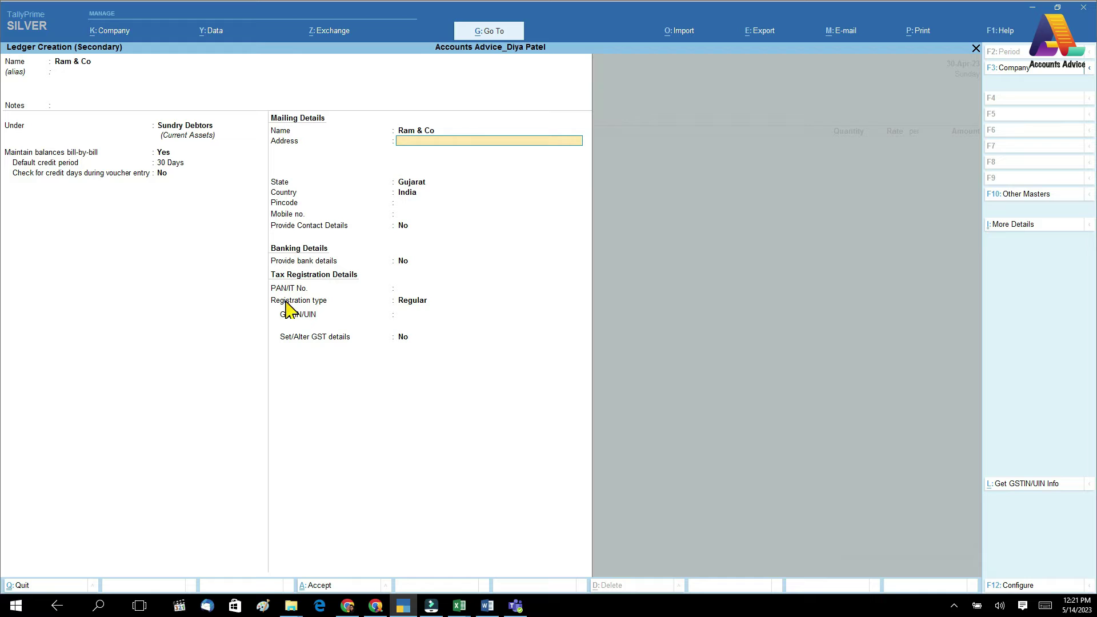
- Keep the party's registration type as Regular, set Set/Alter GST details to Yes, and save the Ram & Co ledger
left_click(422, 300)
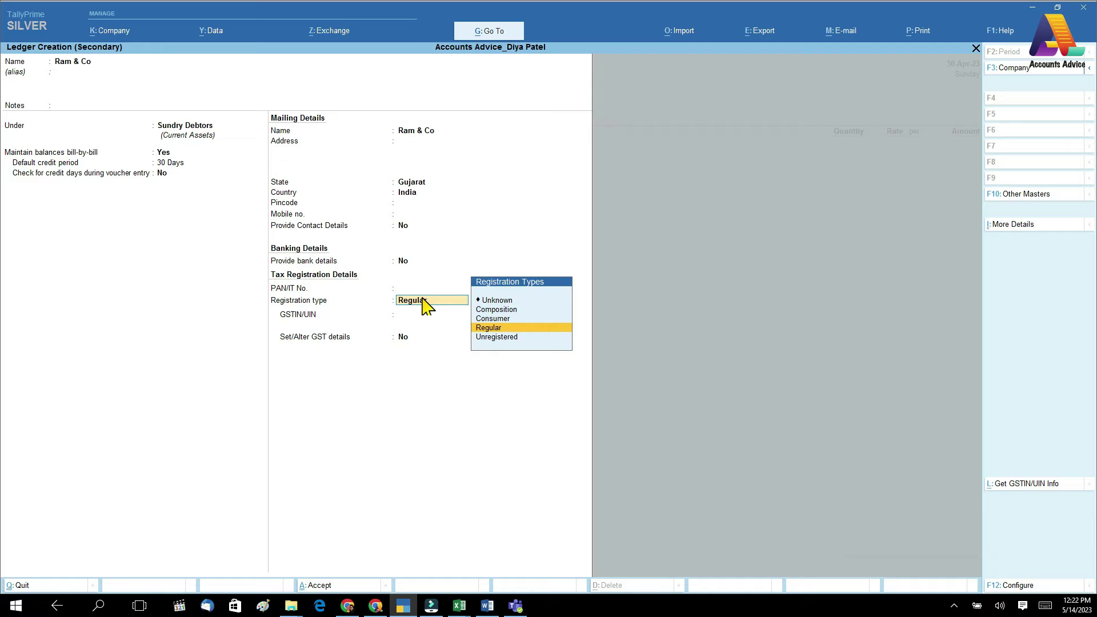
key("Return")
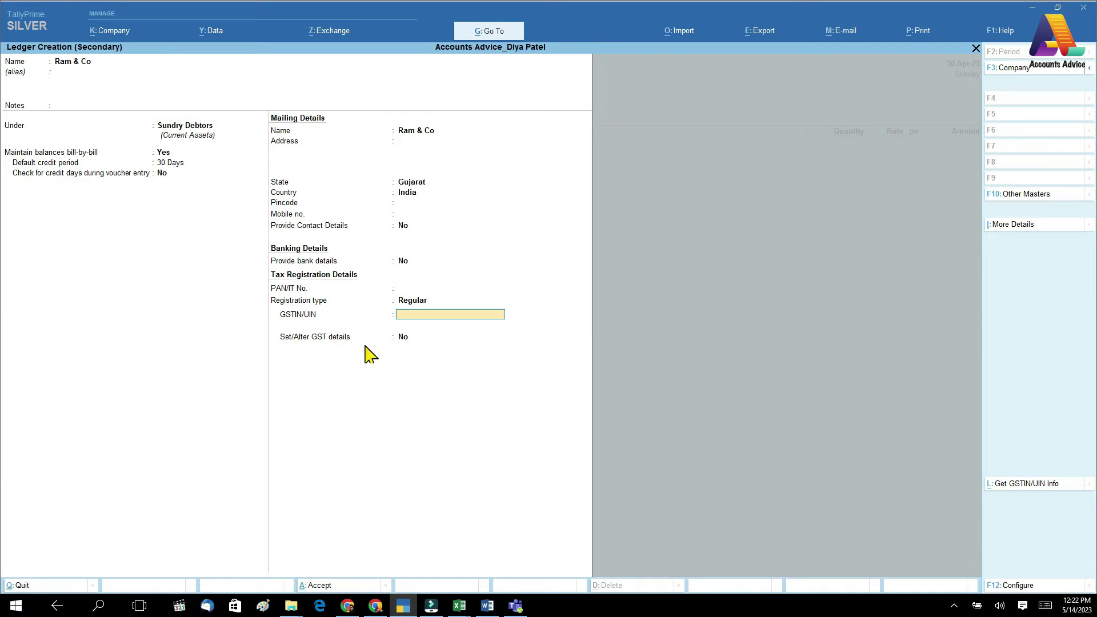
left_click(405, 341)
type("y")
key("Return")
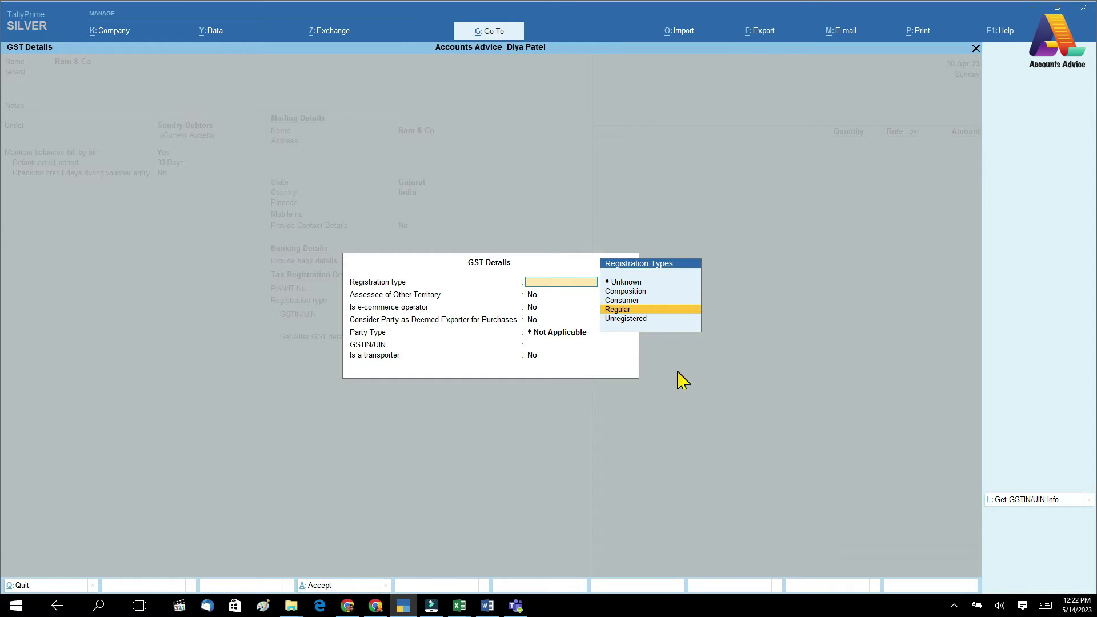
key("Escape")
key("Return")
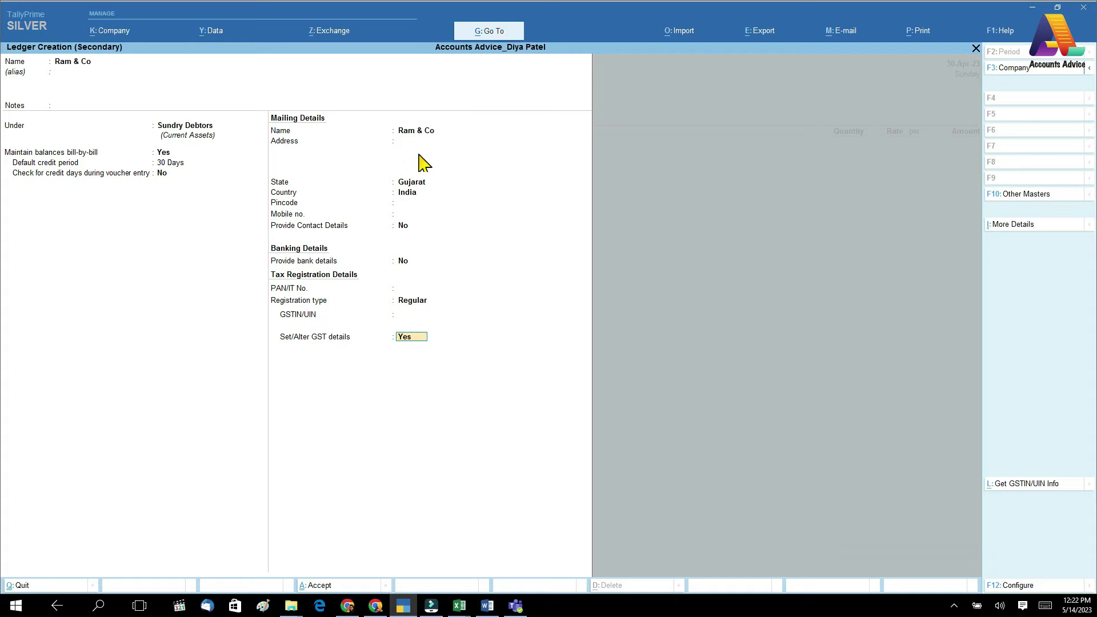
key("ctrl+a")
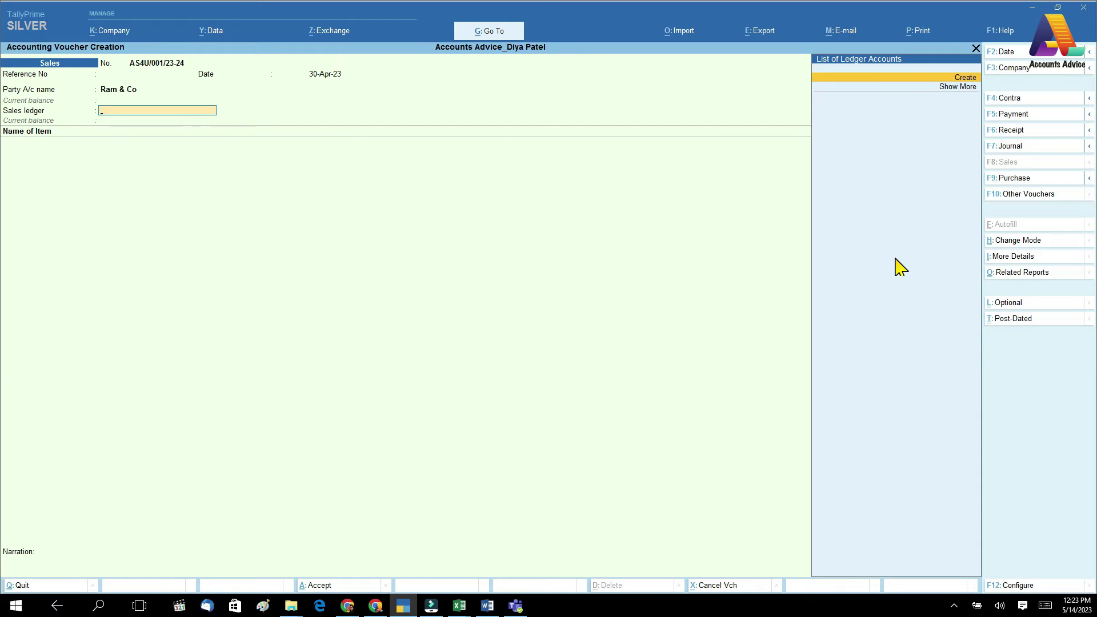
- Start a new sales ledger from the voucher, named Sales A/C and grouped under Sales Accounts
key("alt+c")
type("Sales A/C")
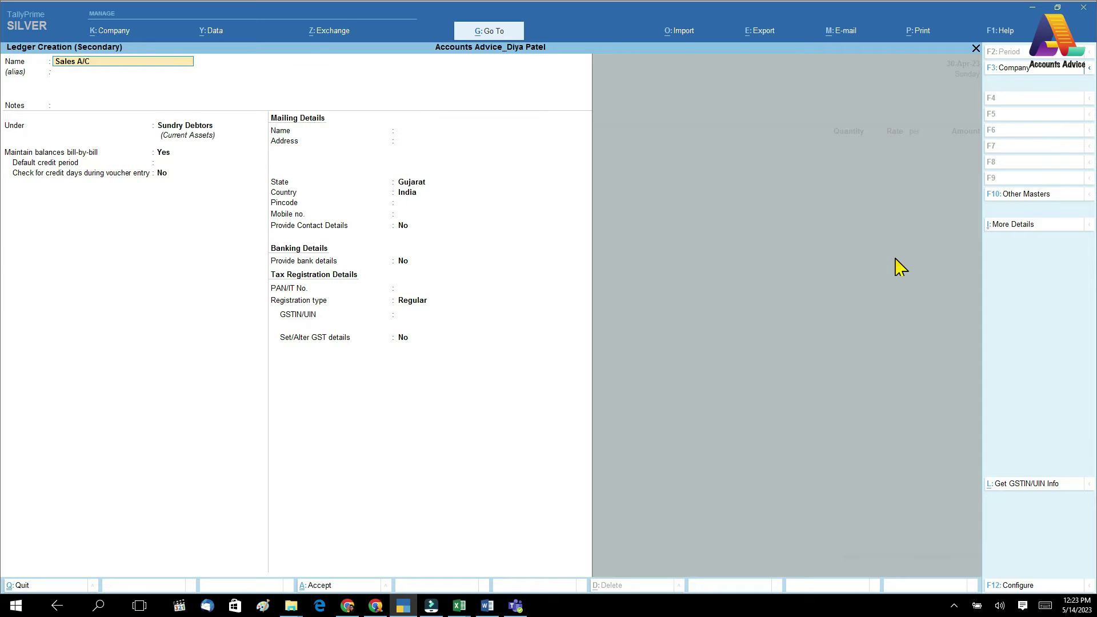
key("Return")
key("Return")
key("Return")
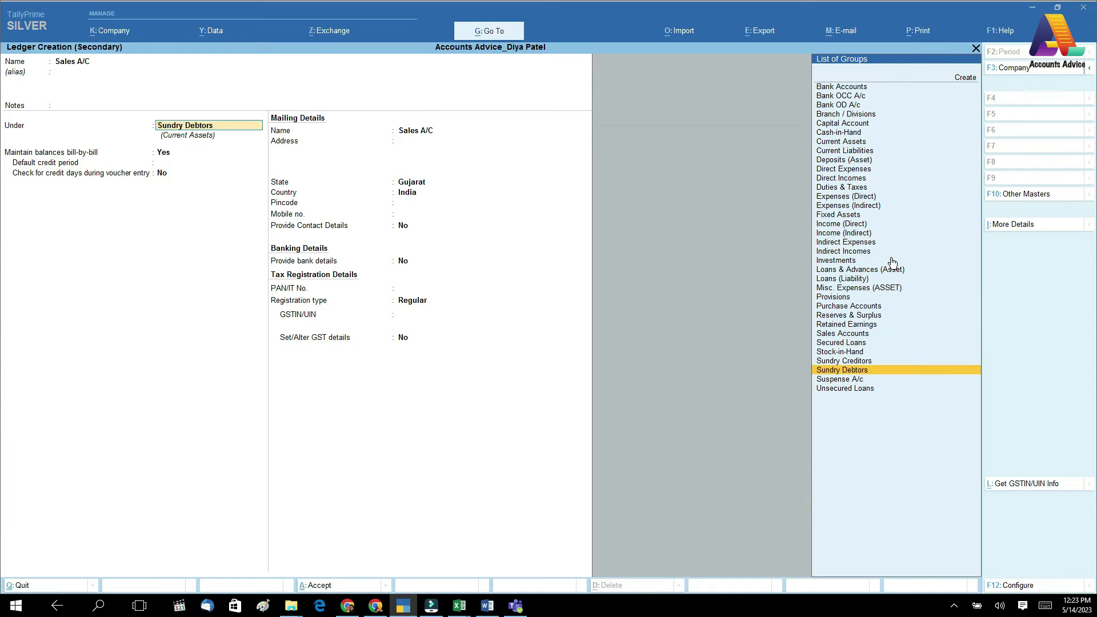
type("Sales Accounts")
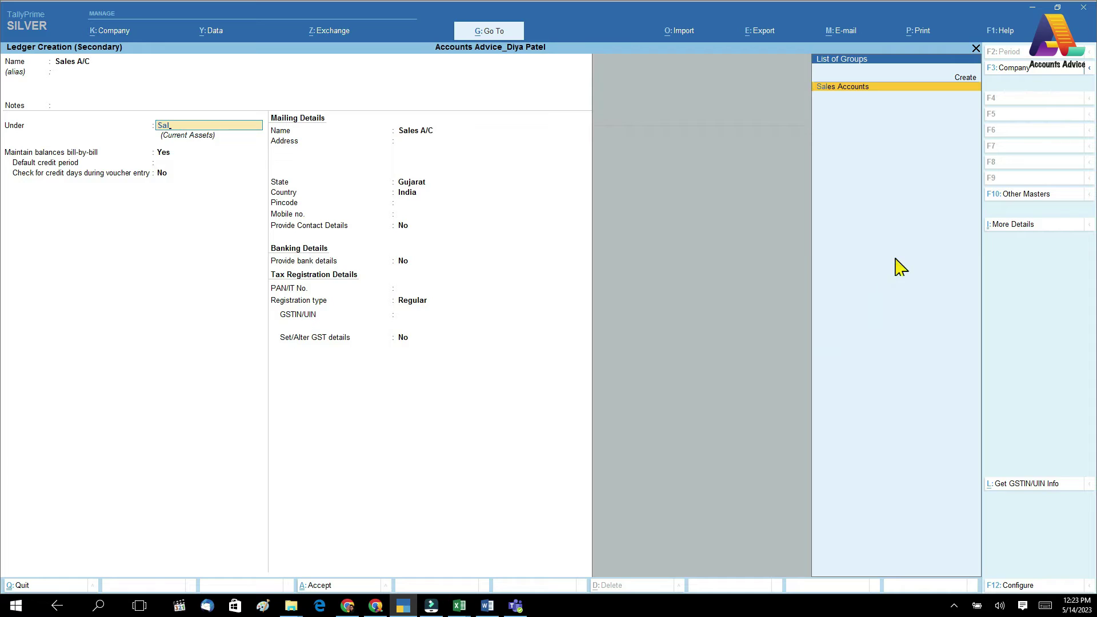
key("Return")
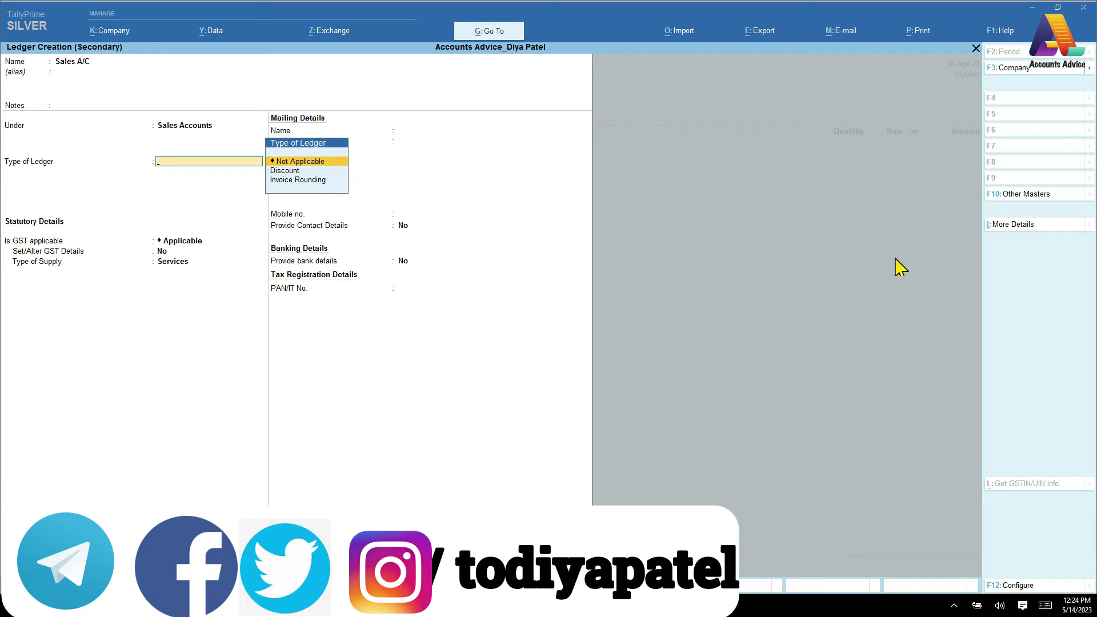
- Keep GST applicable for Sales A/C without altering GST details, set the type of supply to Goods, and save the ledger
key("Return")
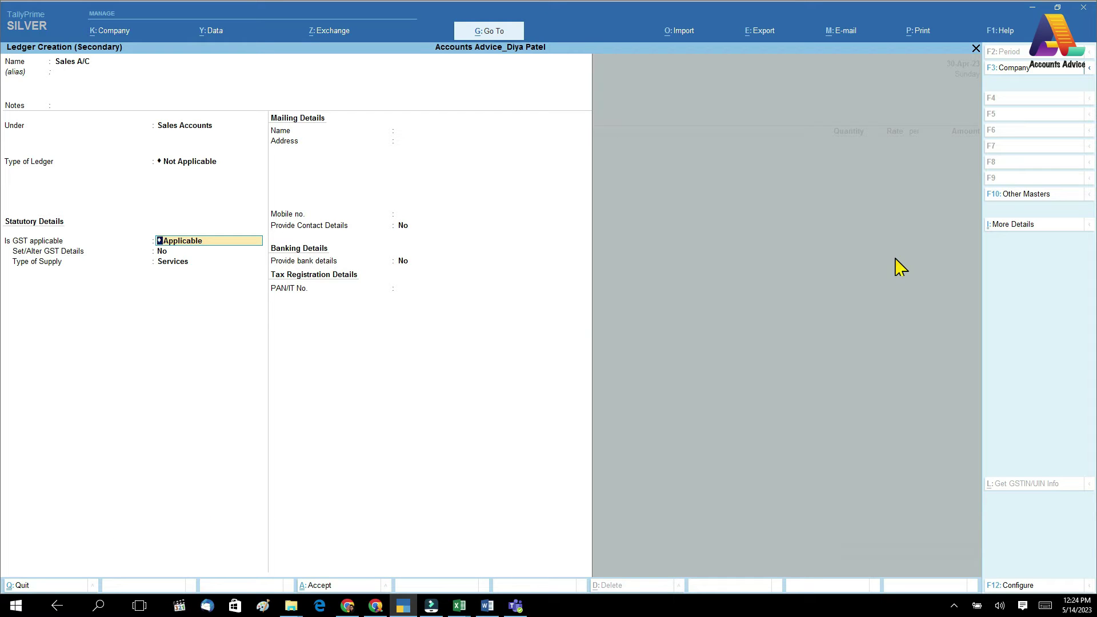
key("Return")
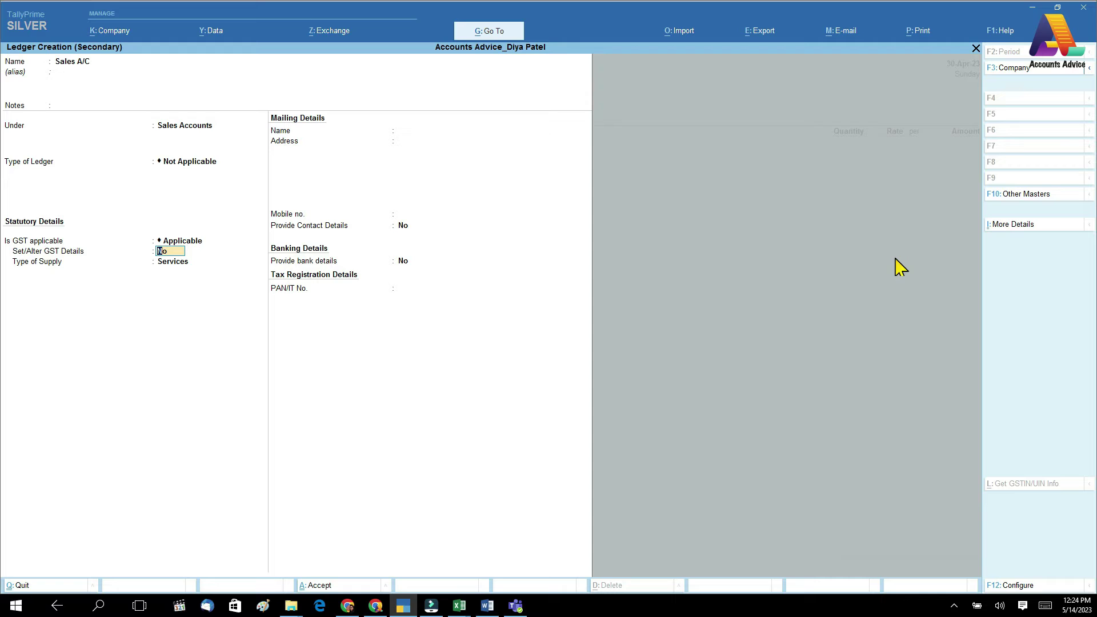
key("Return")
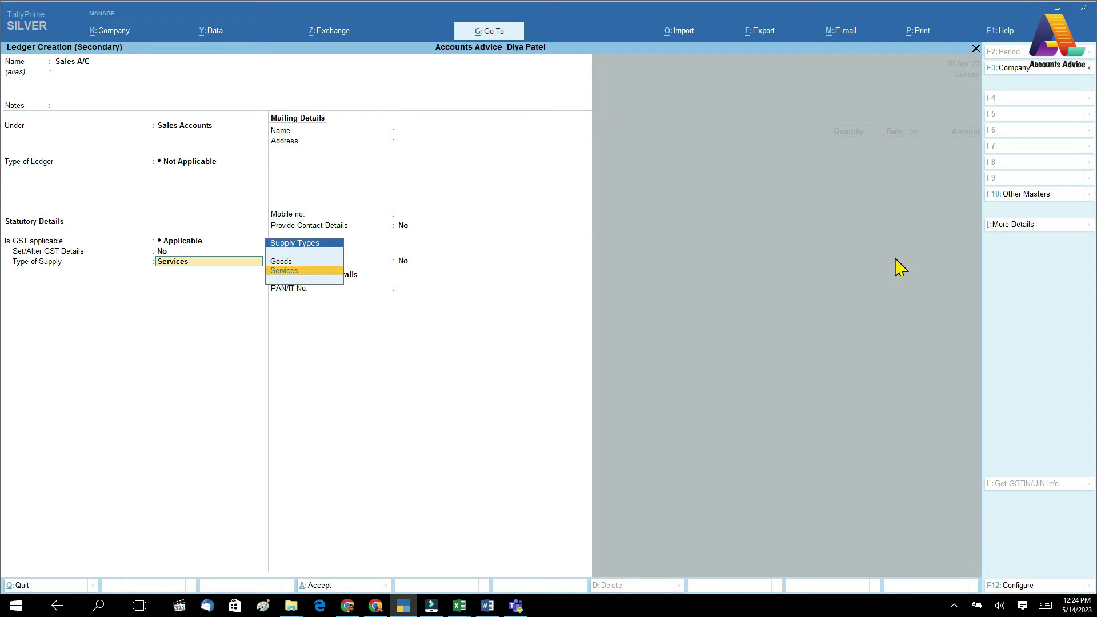
key("Up")
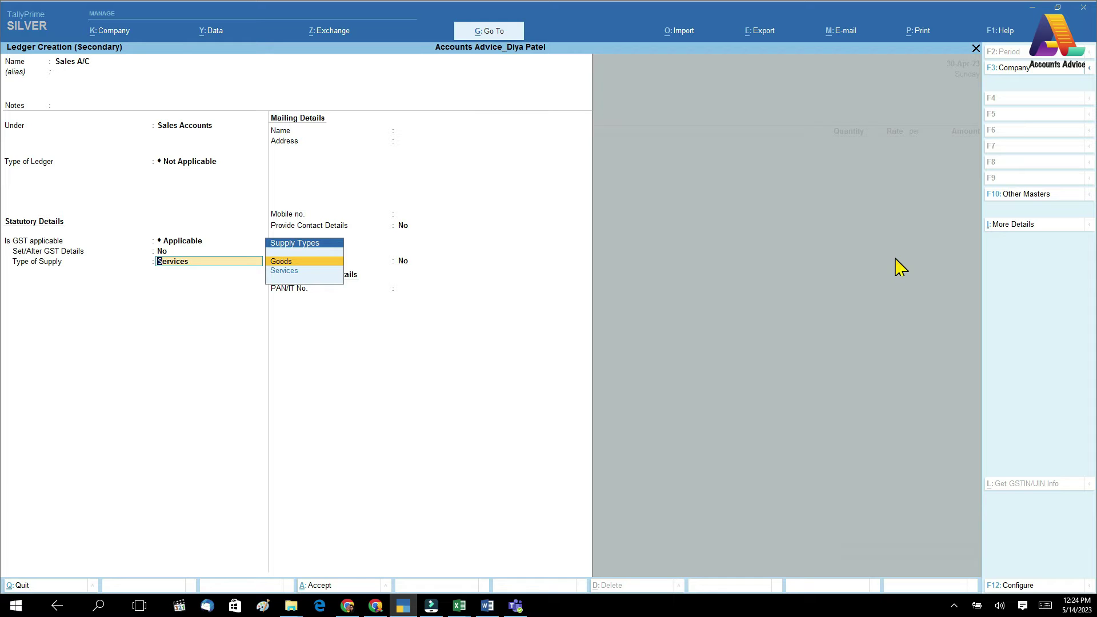
key("Return")
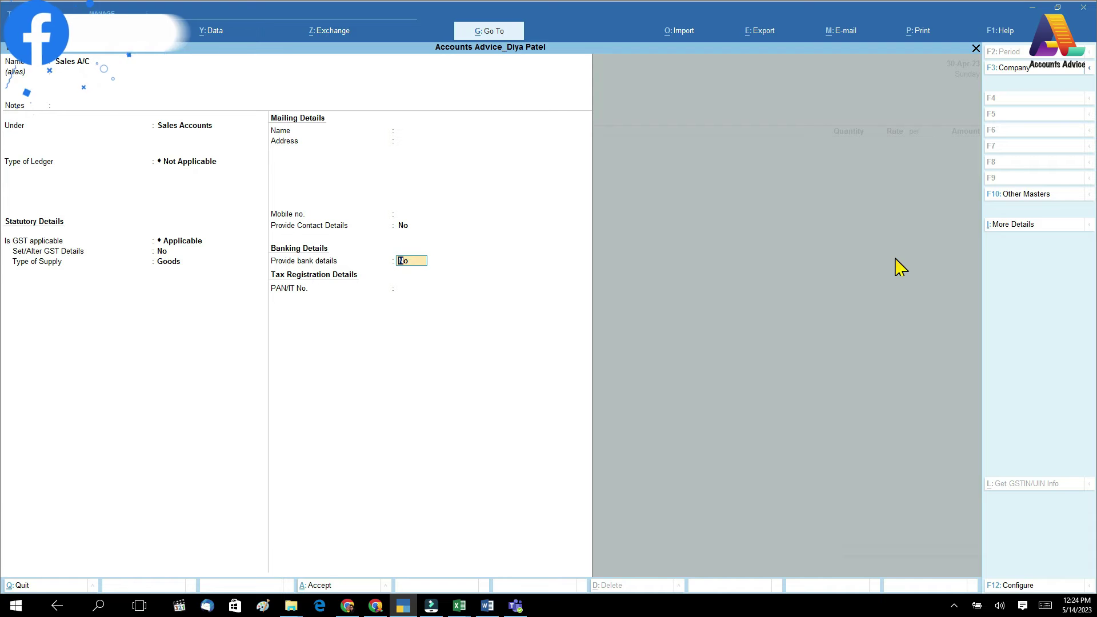
key("Return")
key("Return")
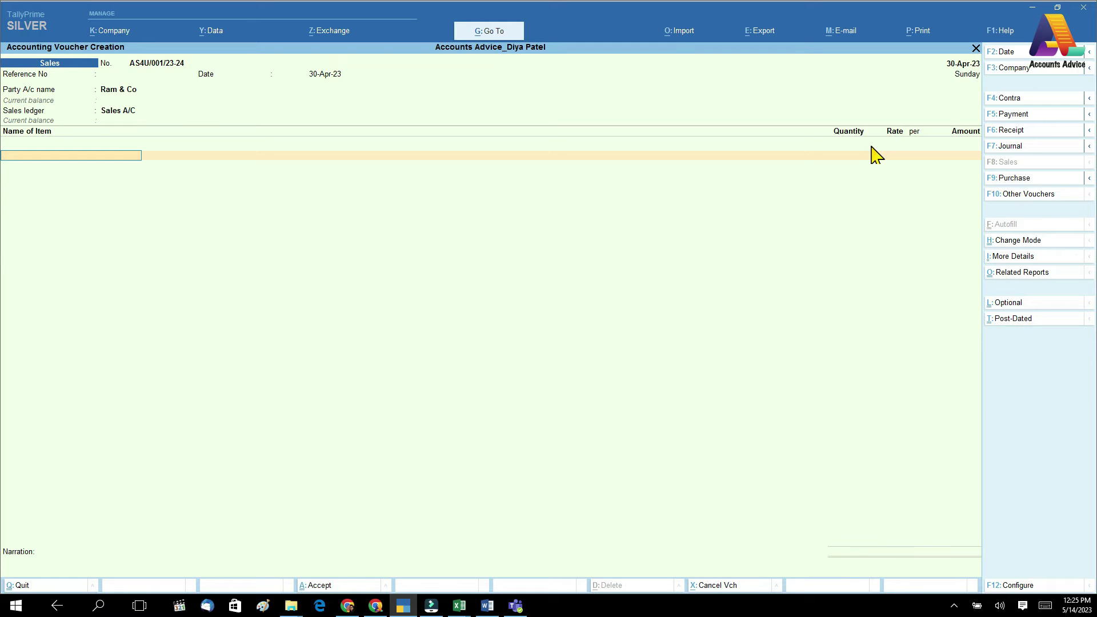
- Switch the sales voucher to Accounting Invoice mode and on to As Voucher mode
left_click(998, 247)
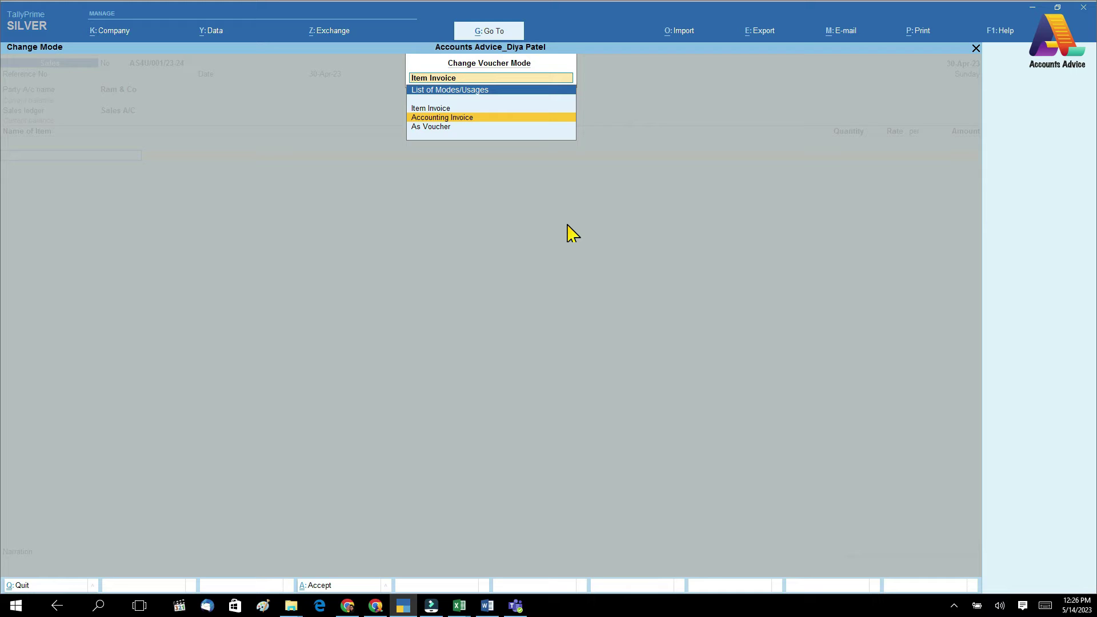
key("Return")
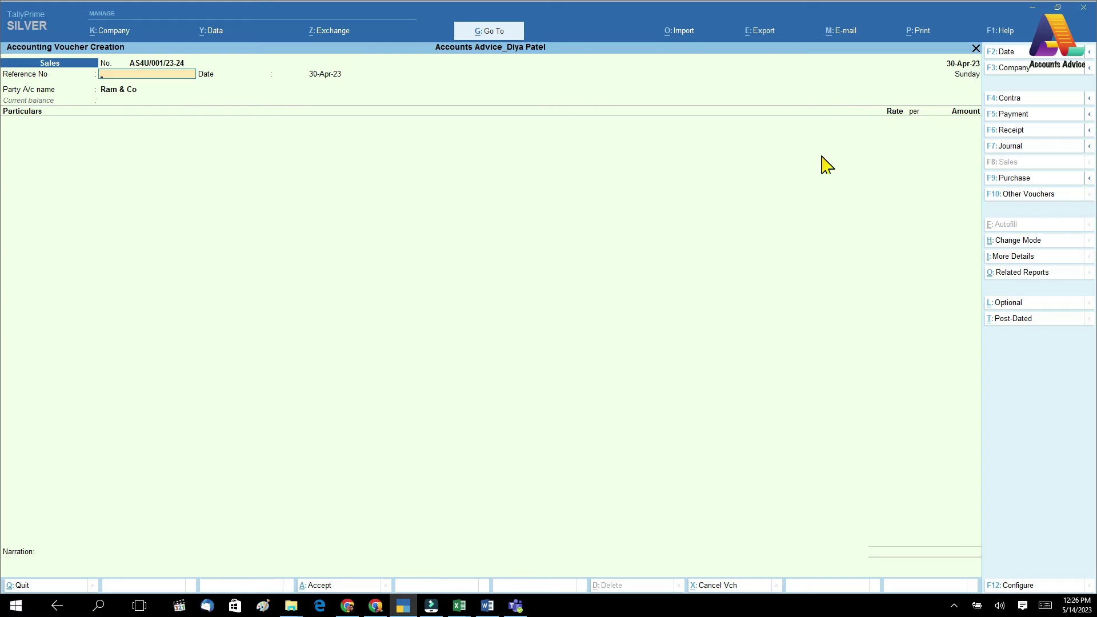
left_click(1012, 240)
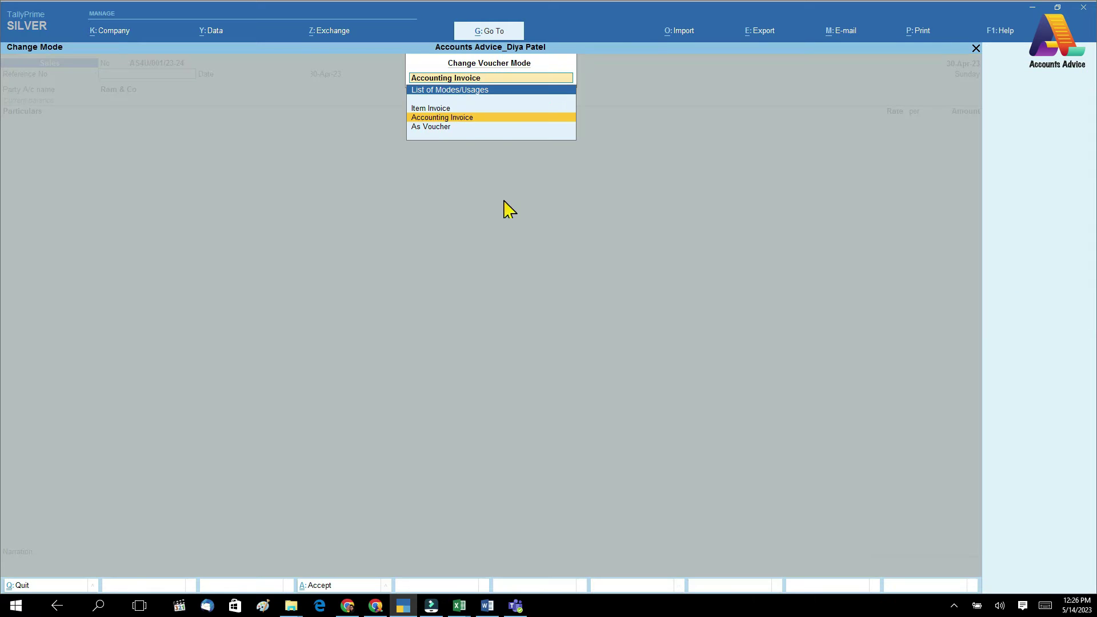
left_click(417, 129)
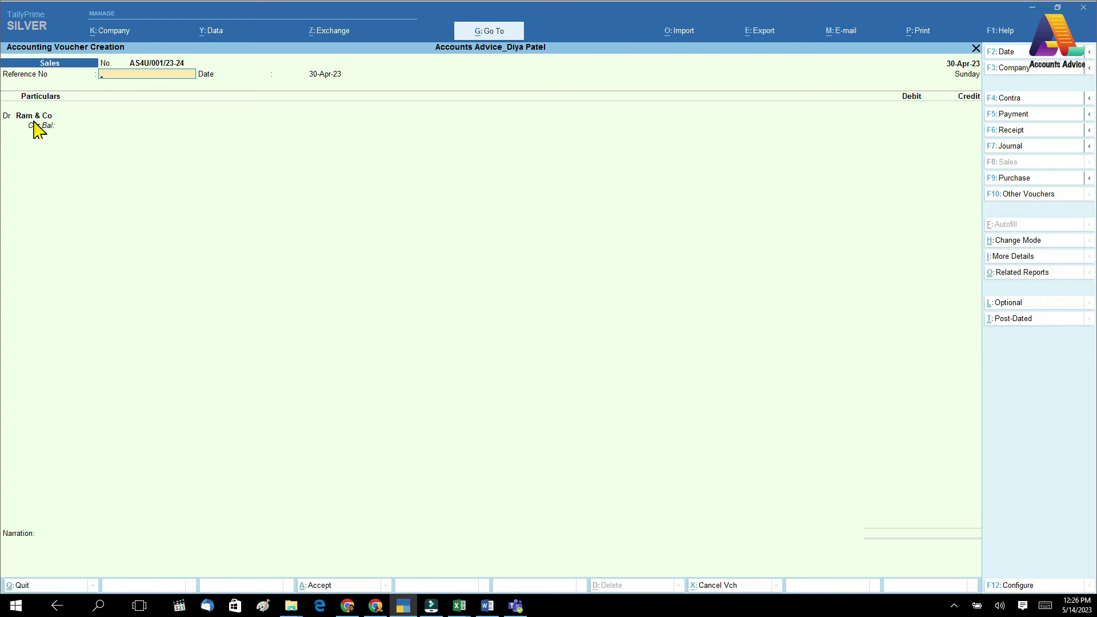
- Return the sales voucher to Item Invoice mode
left_click(1004, 247)
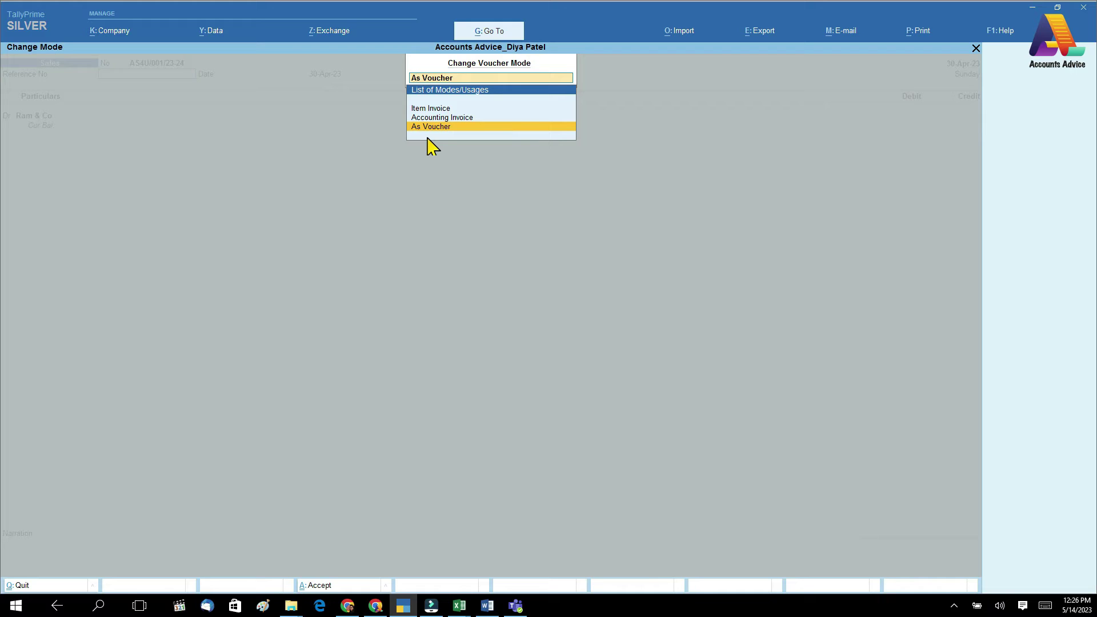
key("Up")
key("Up")
key("Return")
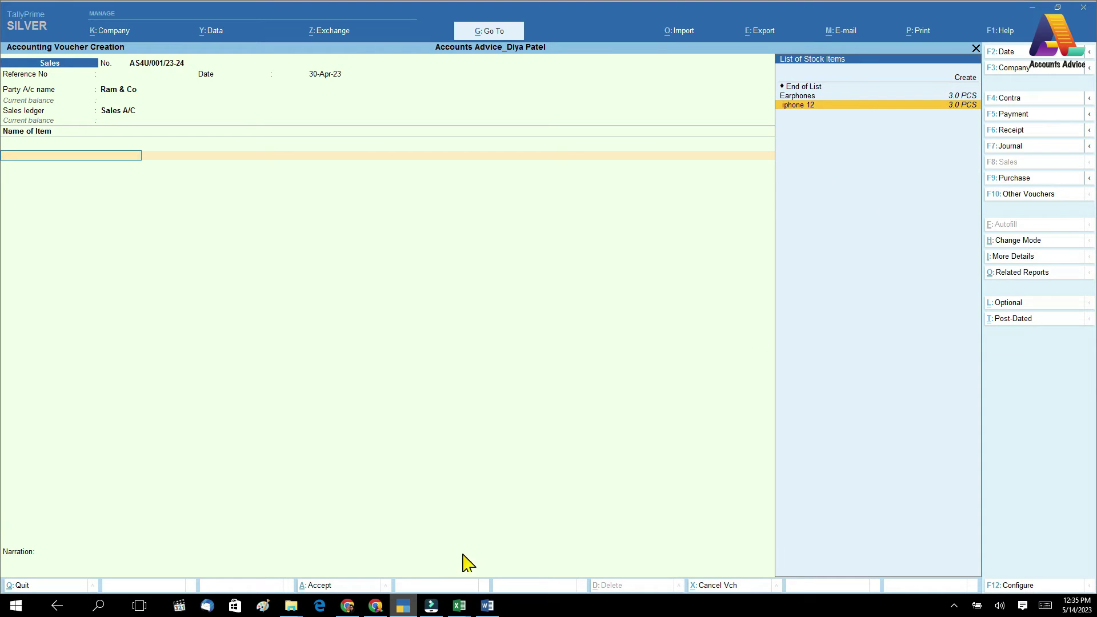
- Check the item lines on the Excel invoice, and start a new stock item named Iphone from the TallyPrime voucher
mouse_move(459, 608)
left_click(426, 573)
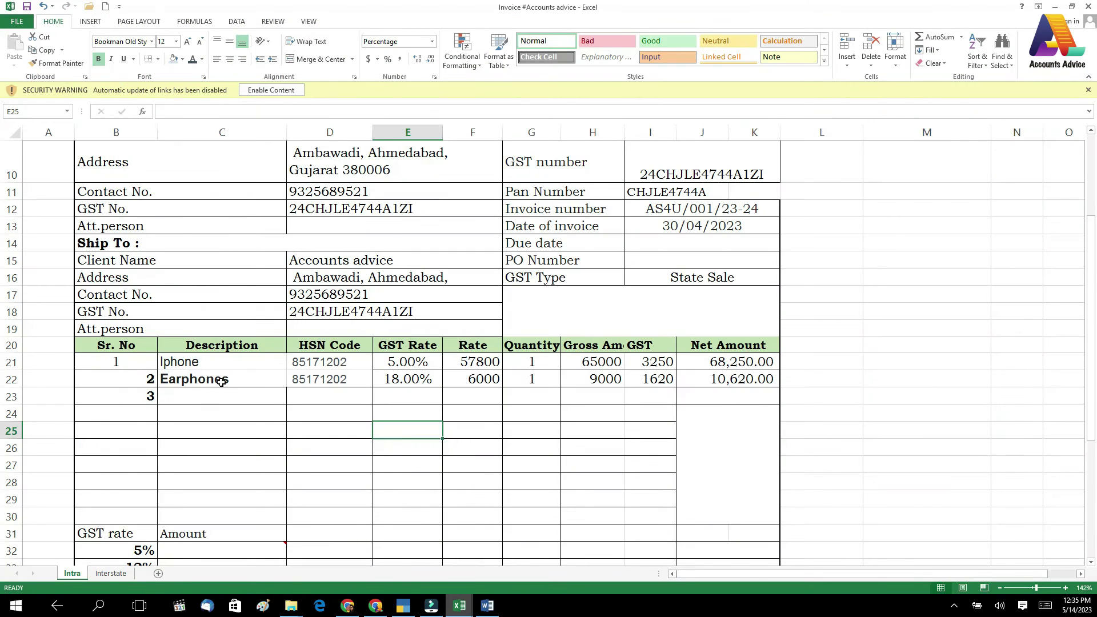
left_click(404, 606)
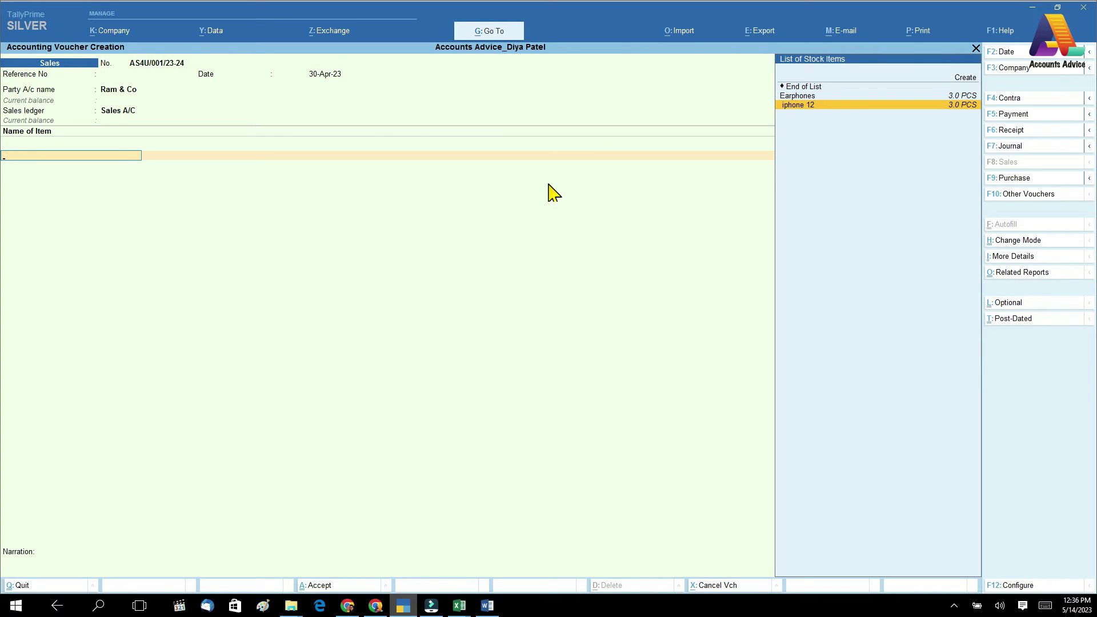
key("alt+c")
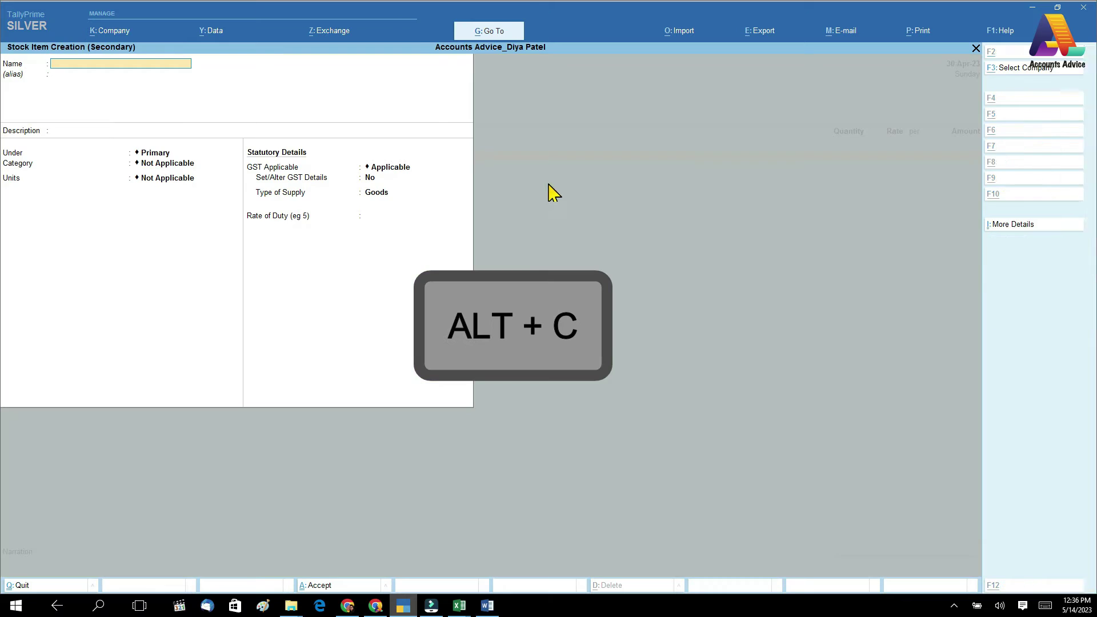
type("Iphone")
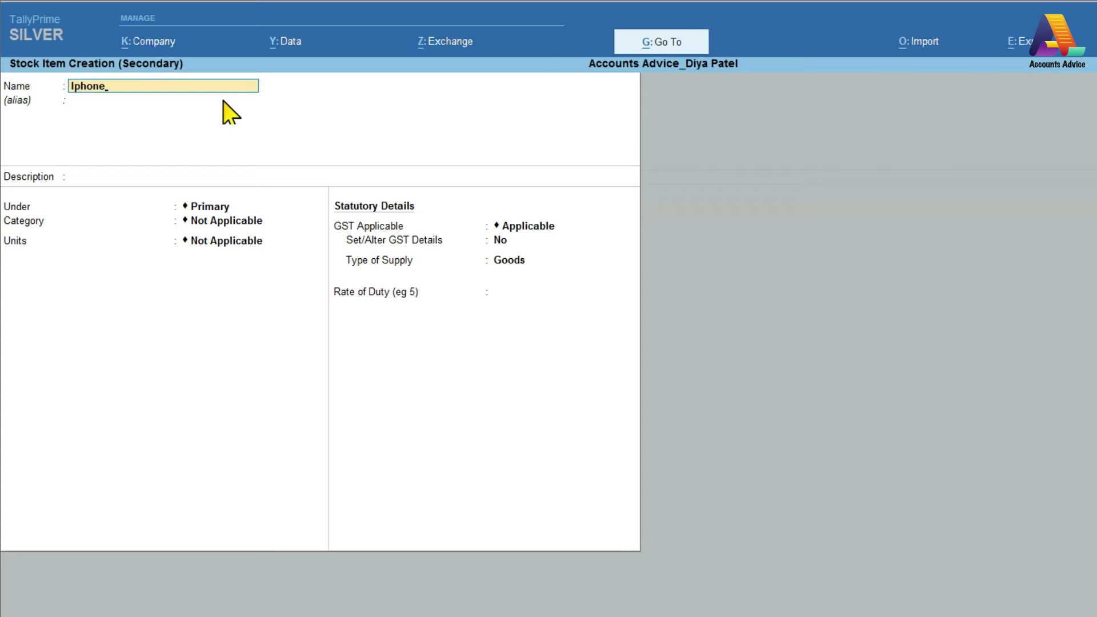
key("Return")
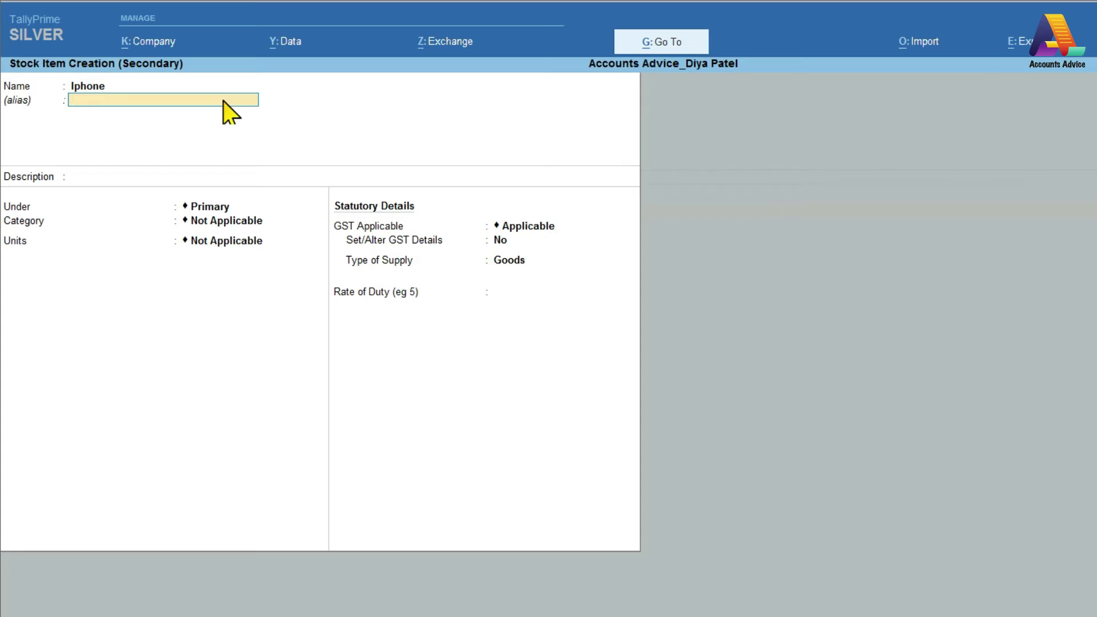
- Leave the Iphone's alias and description blank, keep it under Primary with no category, and set its units to PCS
key("Return")
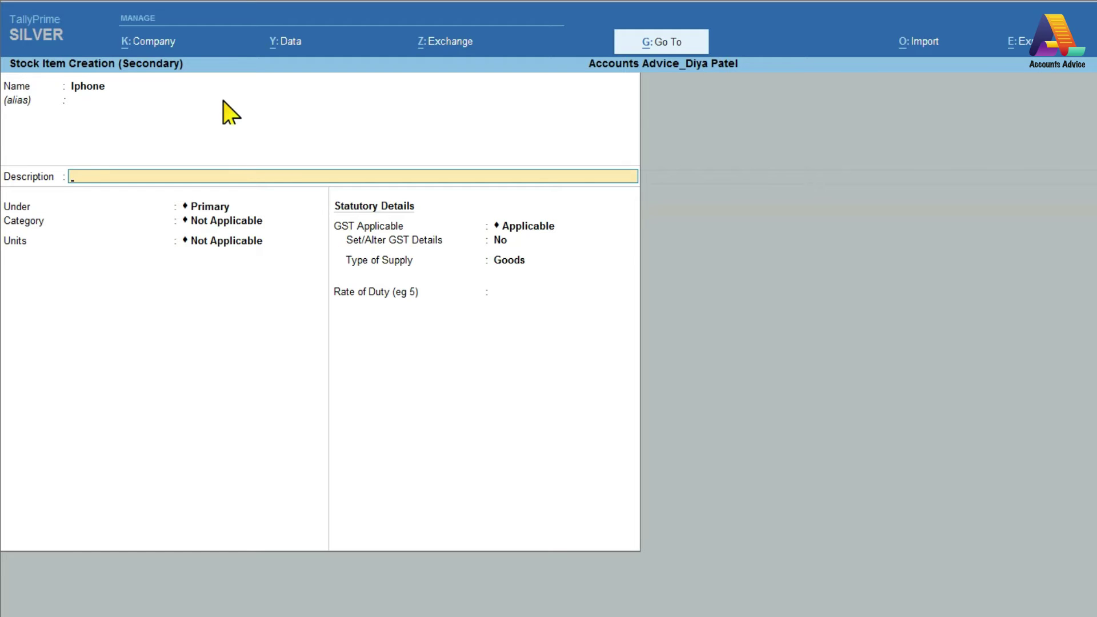
key("Return")
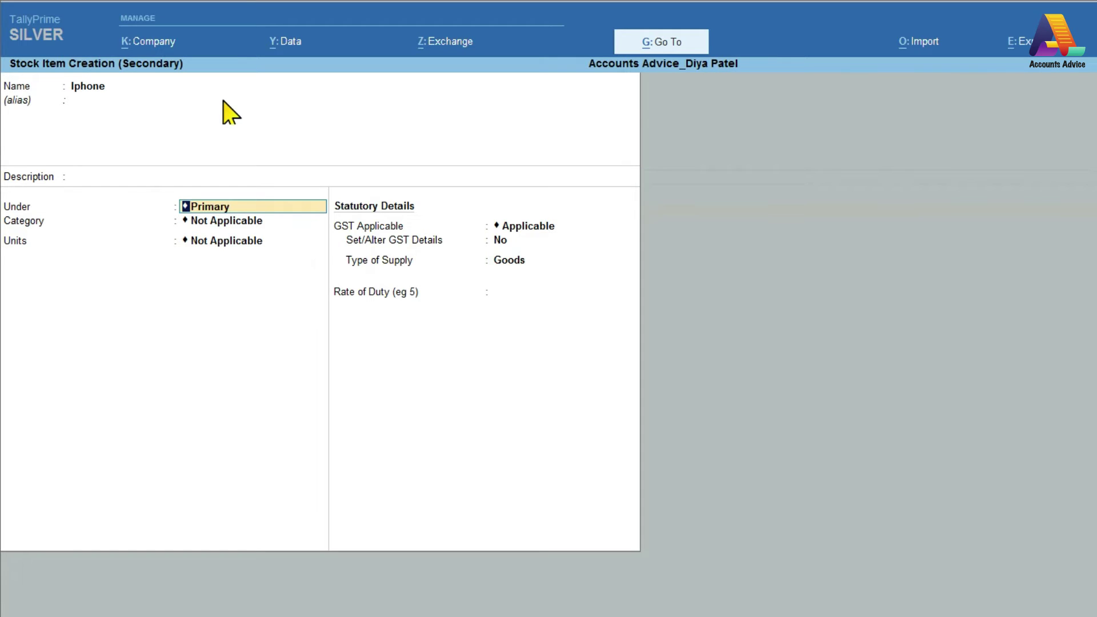
key("Return")
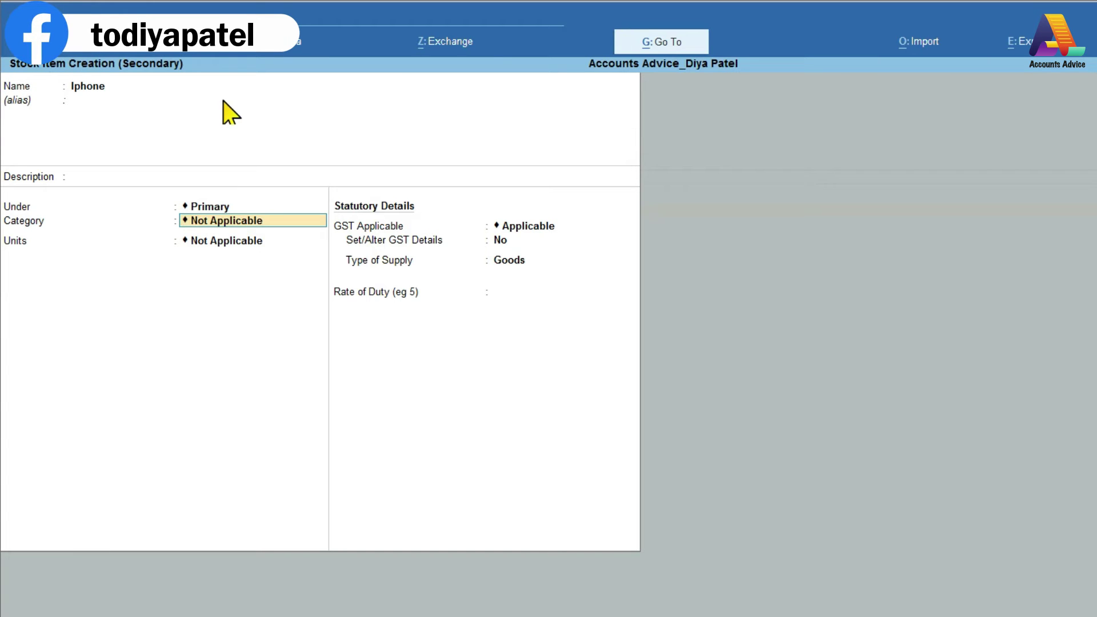
key("Return")
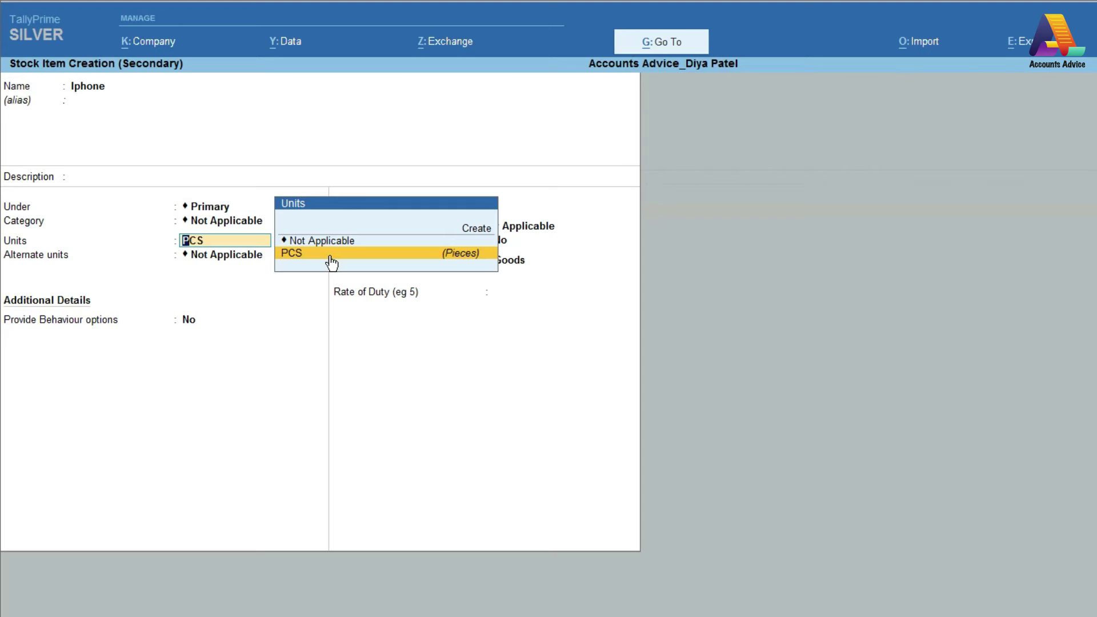
left_click(331, 257)
- Open the PCS unit for alteration and go through its symbol and formal name to the unit quantity code
key("BackSpace")
key("ctrl+Return")
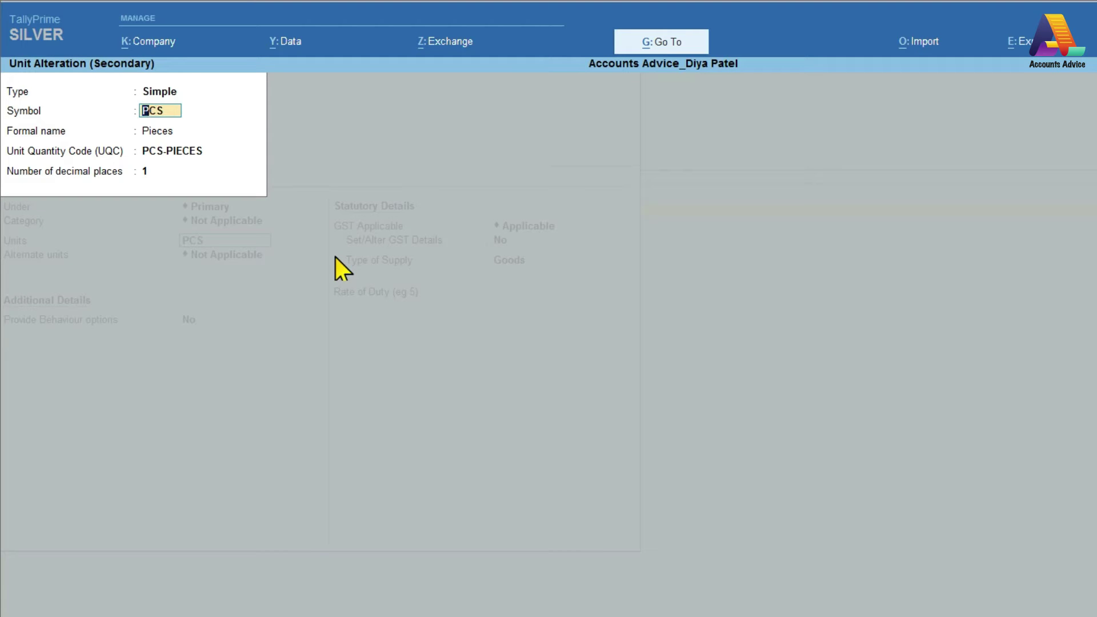
key("Return")
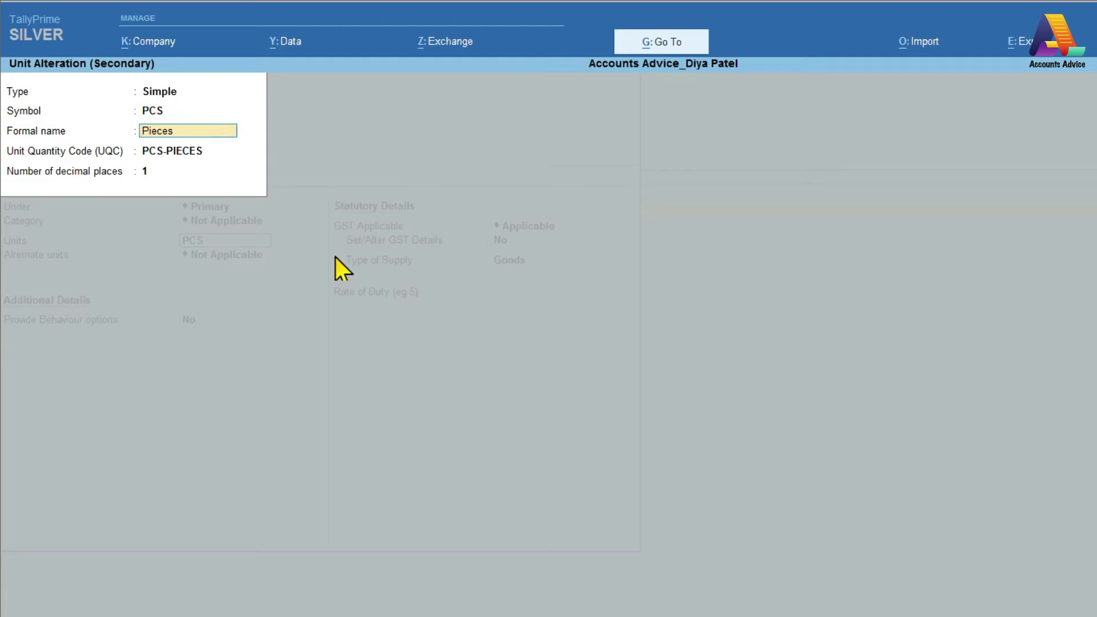
key("Return")
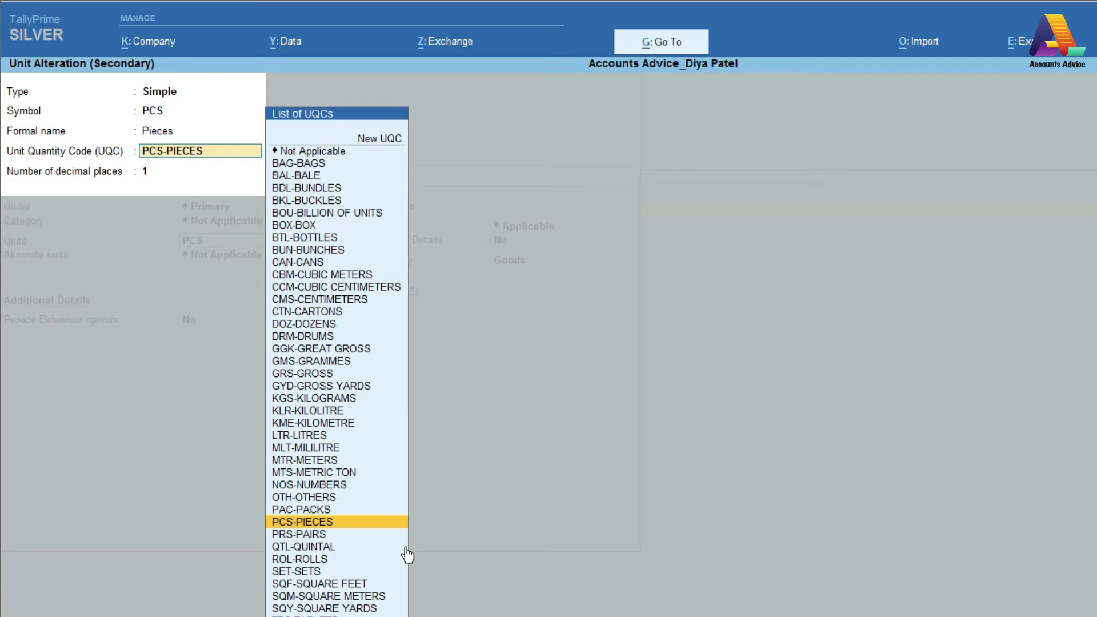
- Browse the list of unit quantity codes, keep PCS-PIECES with 1 decimal place, and return to the stock item
key("Up")
key("Up")
key("Up")
key("Up")
key("Up")
key("Up")
key("Up")
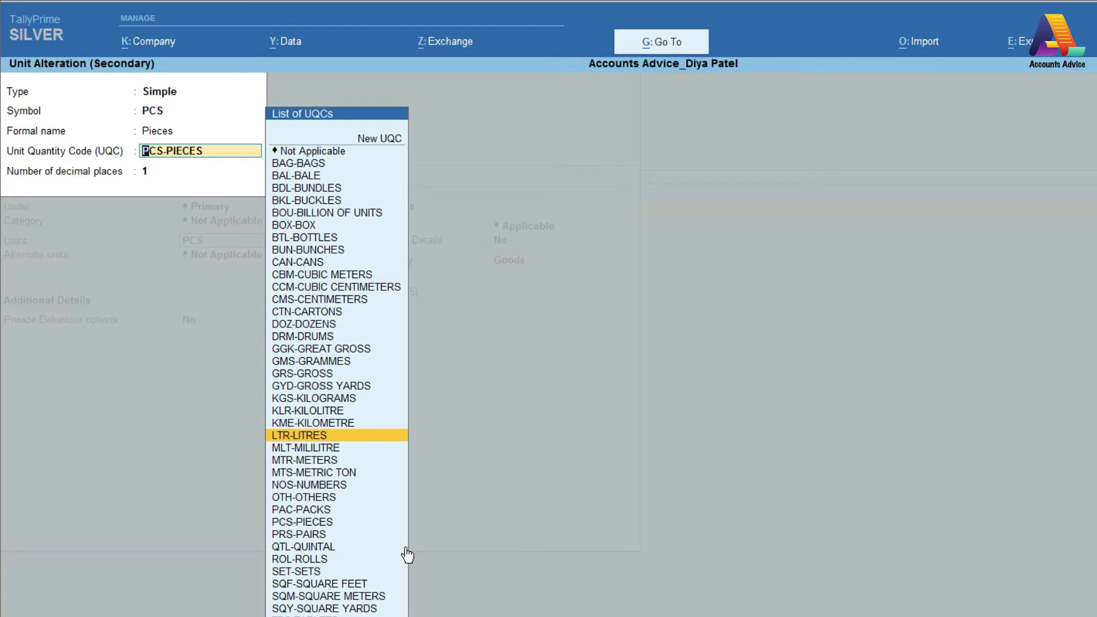
key("Up")
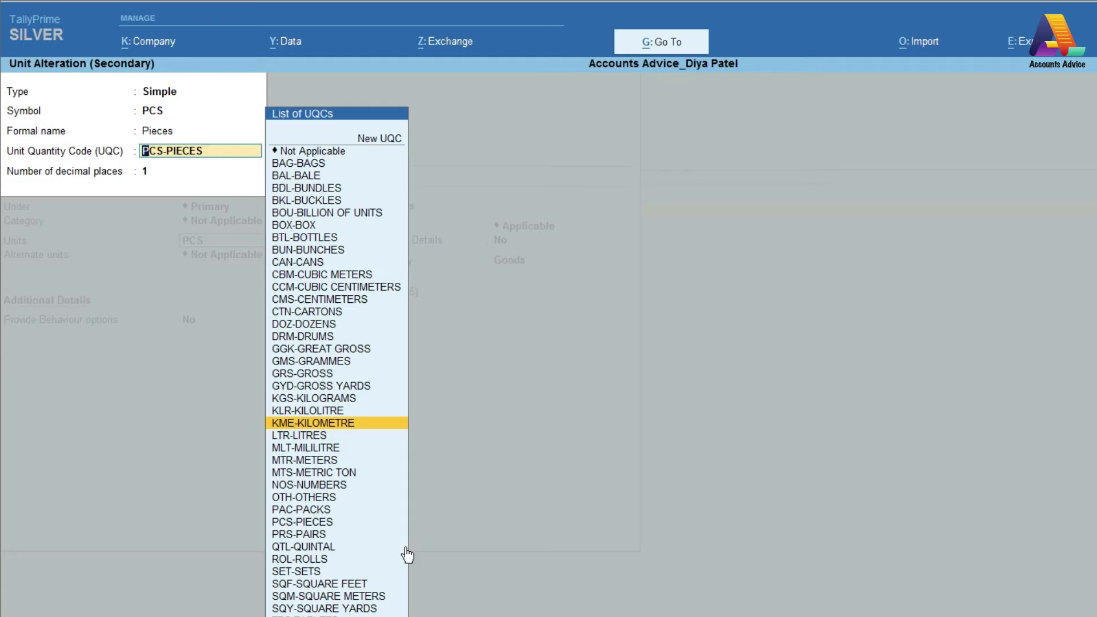
key("Down")
key("Down")
key("Down")
key("Down")
key("Down")
key("Down")
key("Down")
key("Down")
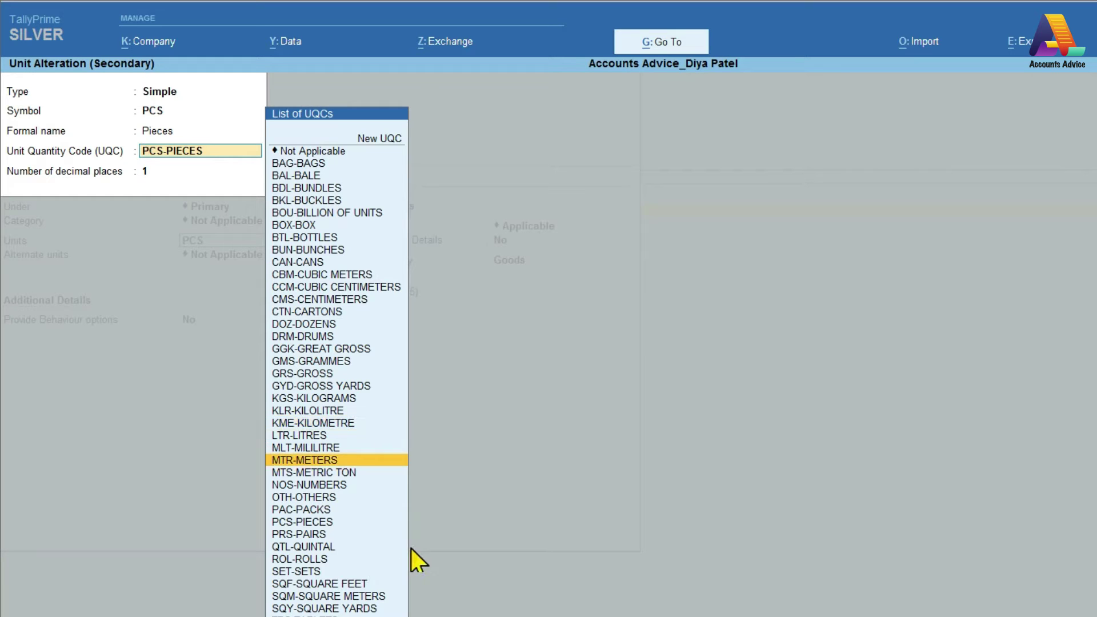
key("Return")
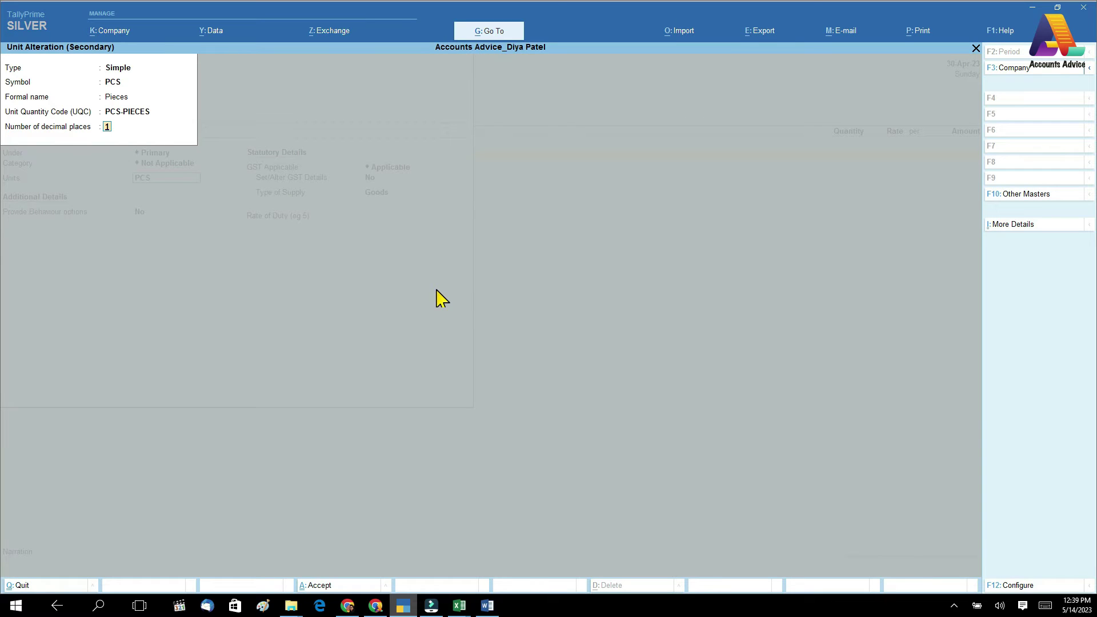
key("Return")
key("Return")
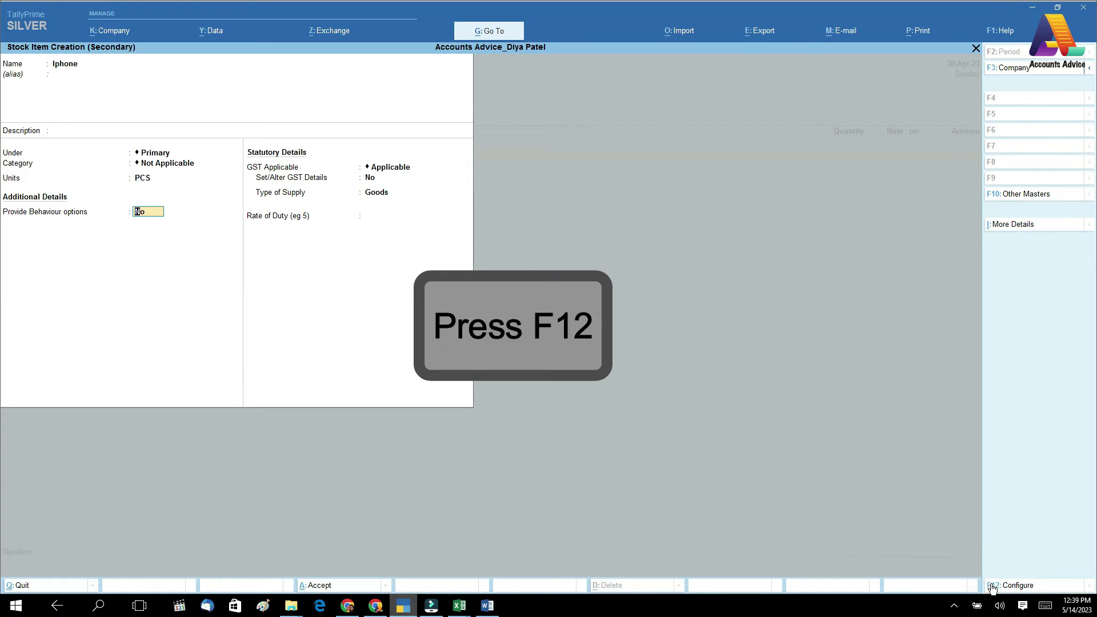
- Review the stock item configuration without changing it, and leave Provide Behaviour options at No
left_click(1010, 589)
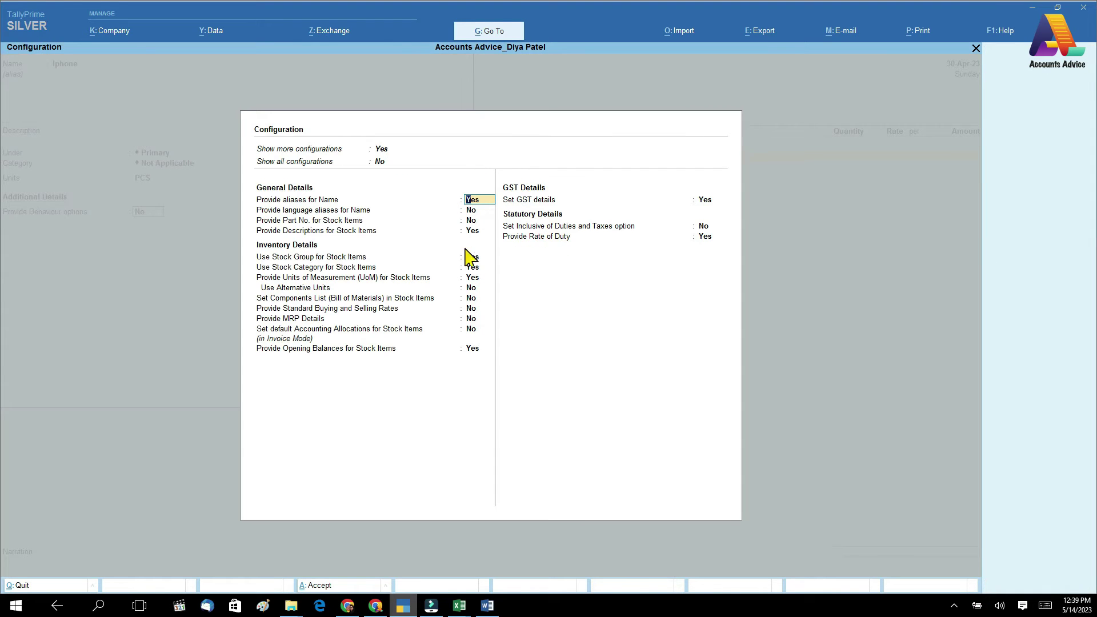
key("Escape")
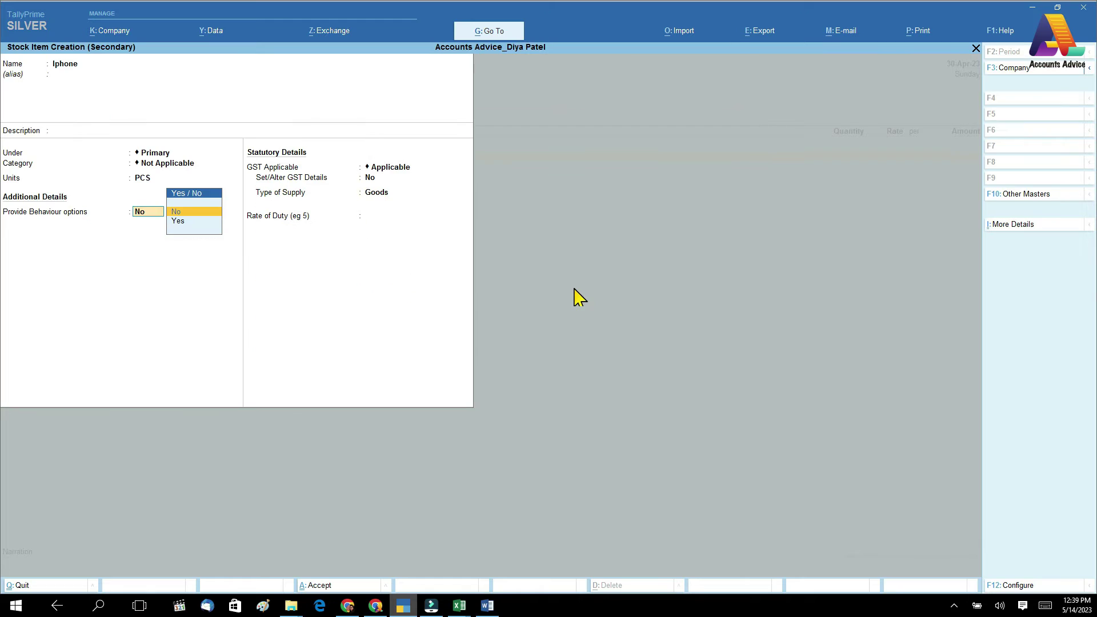
key("Return")
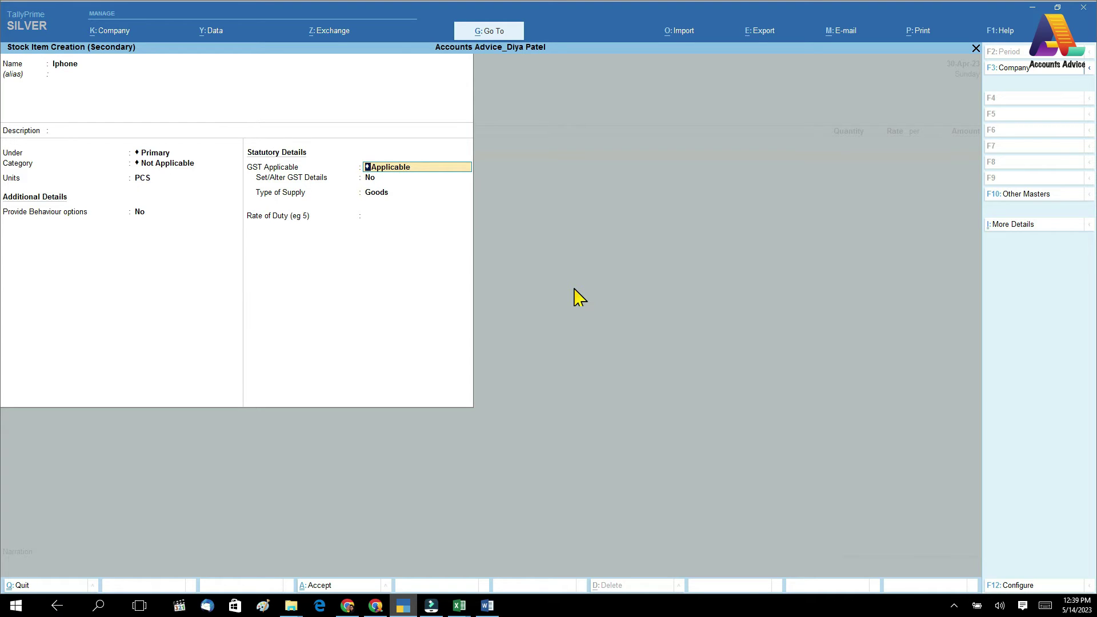
- Keep GST applicable for Iphone, set Set/Alter GST Details to Yes, and leave the HSN/SAC description blank
key("Return")
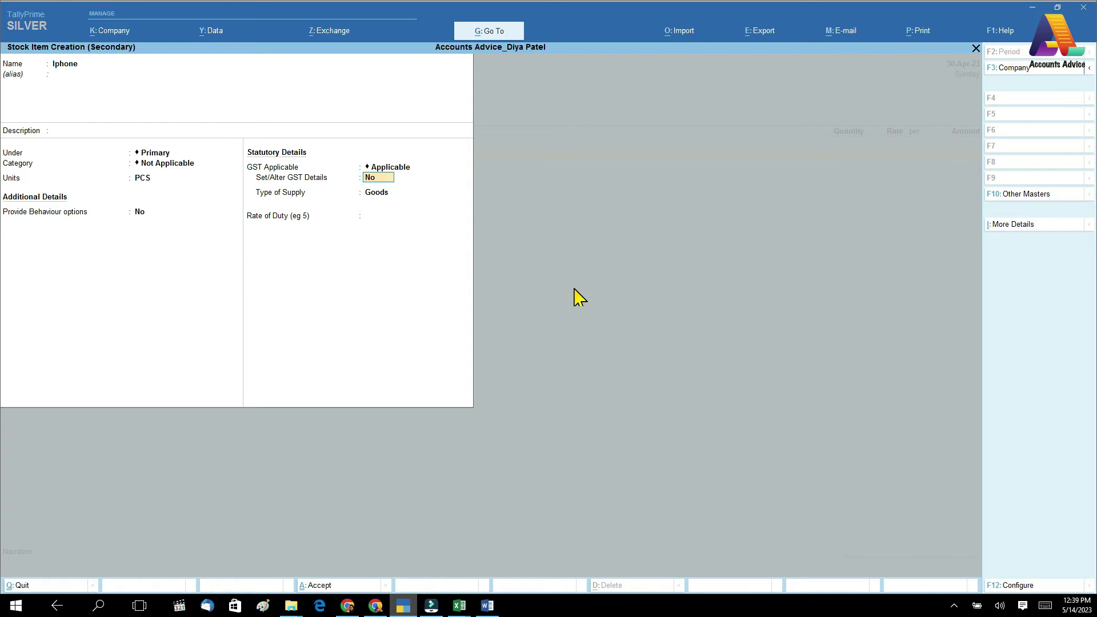
type("y")
key("Return")
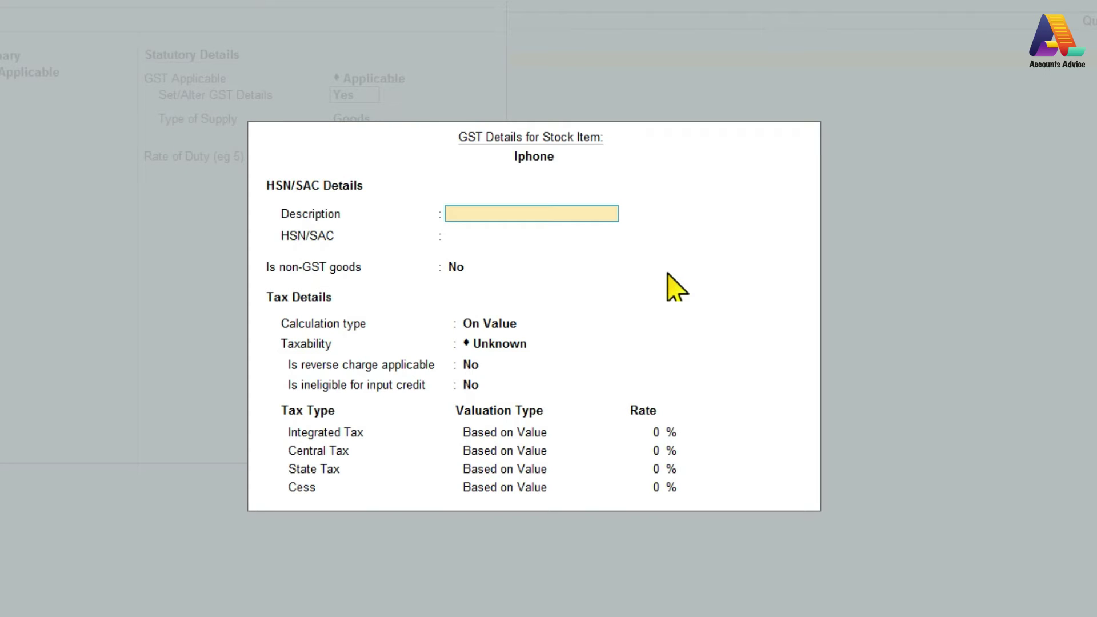
key("Return")
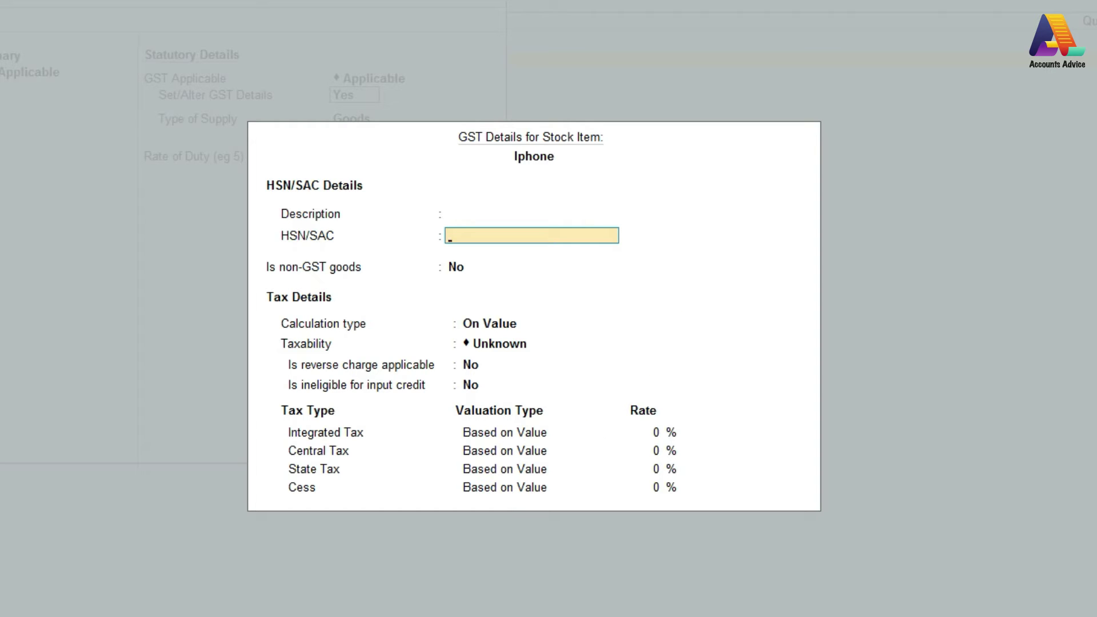
- Copy the Iphone's HSN code 85171202 from the Excel invoice into the stock item's HSN/SAC field in TallyPrime
key("alt+Tab")
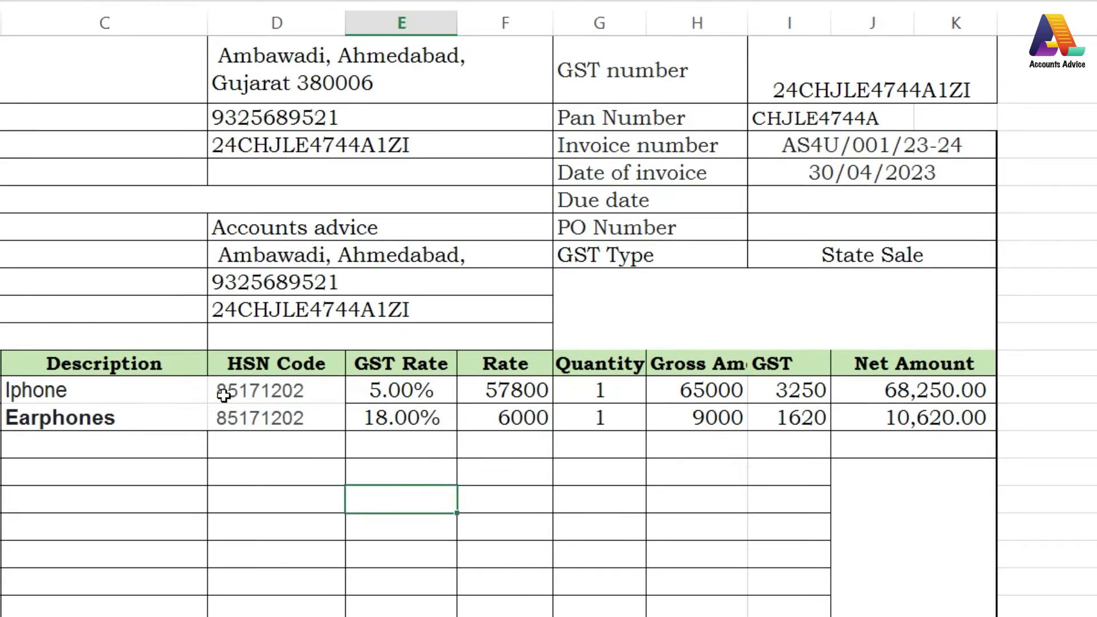
left_click(230, 391)
key("ctrl+c")
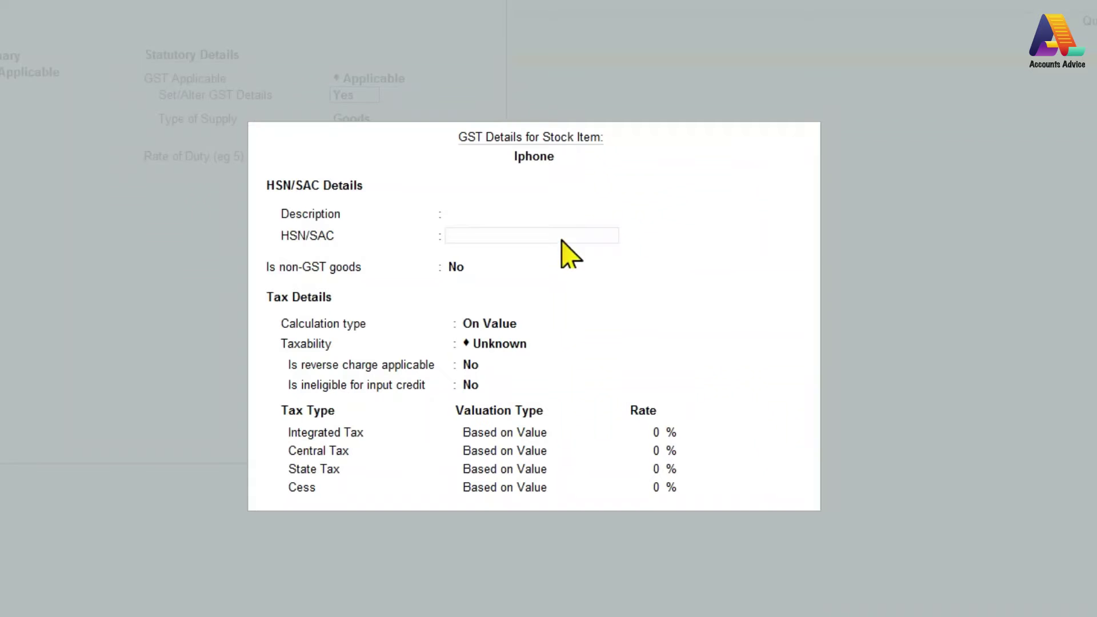
left_click(526, 236)
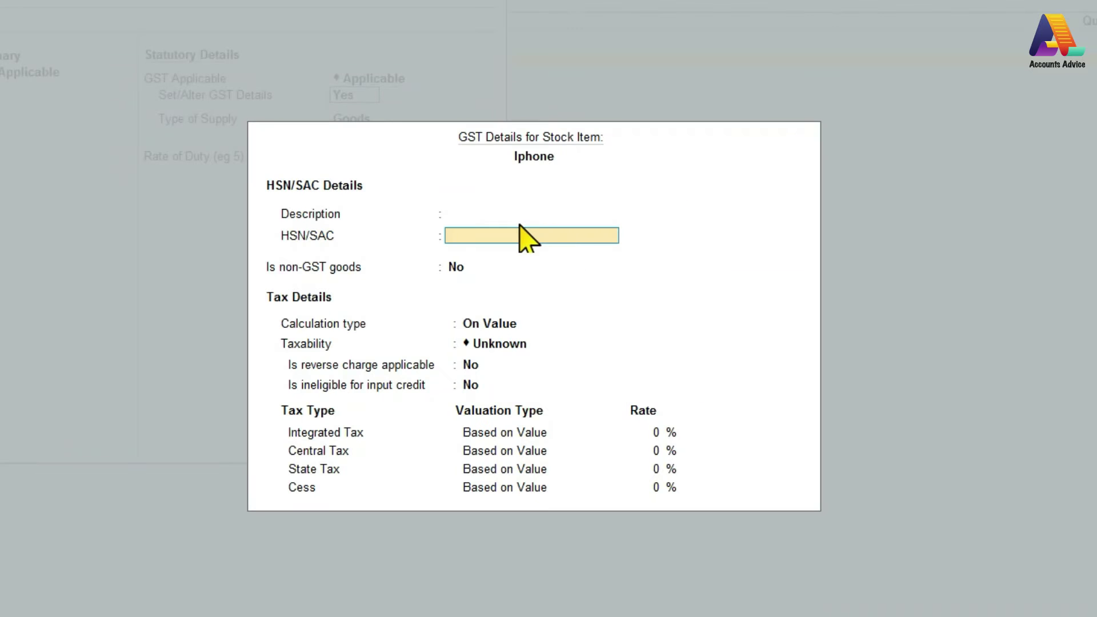
key("ctrl+v")
key("Return")
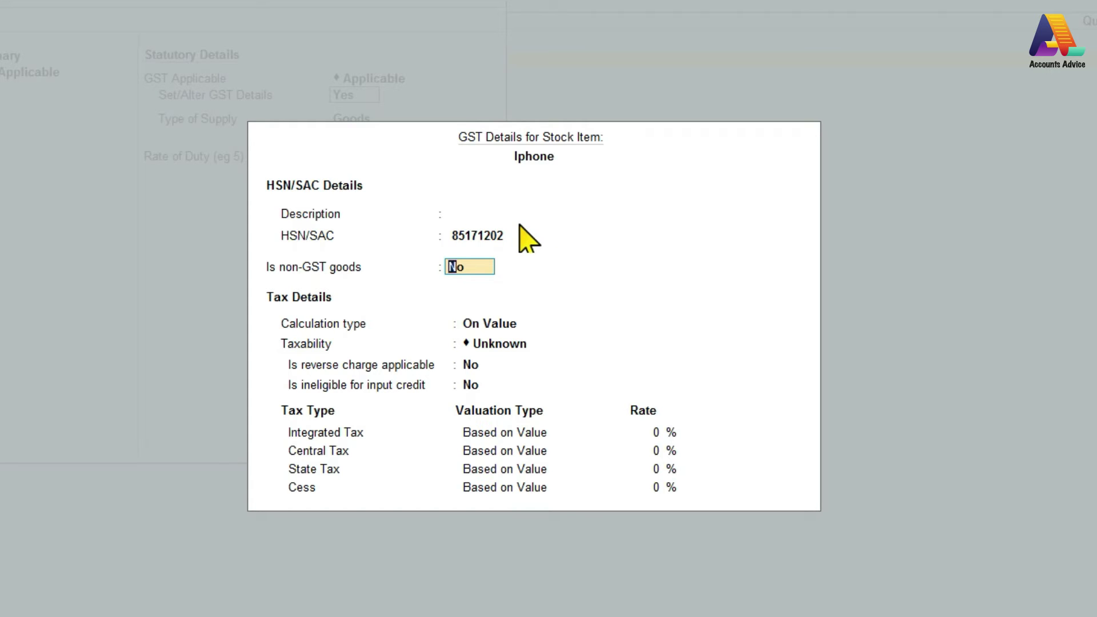
- Keep non-GST goods at No and calculation On Value, set Taxability to Taxable, and leave reverse charge and input credit ineligibility at No
key("Return")
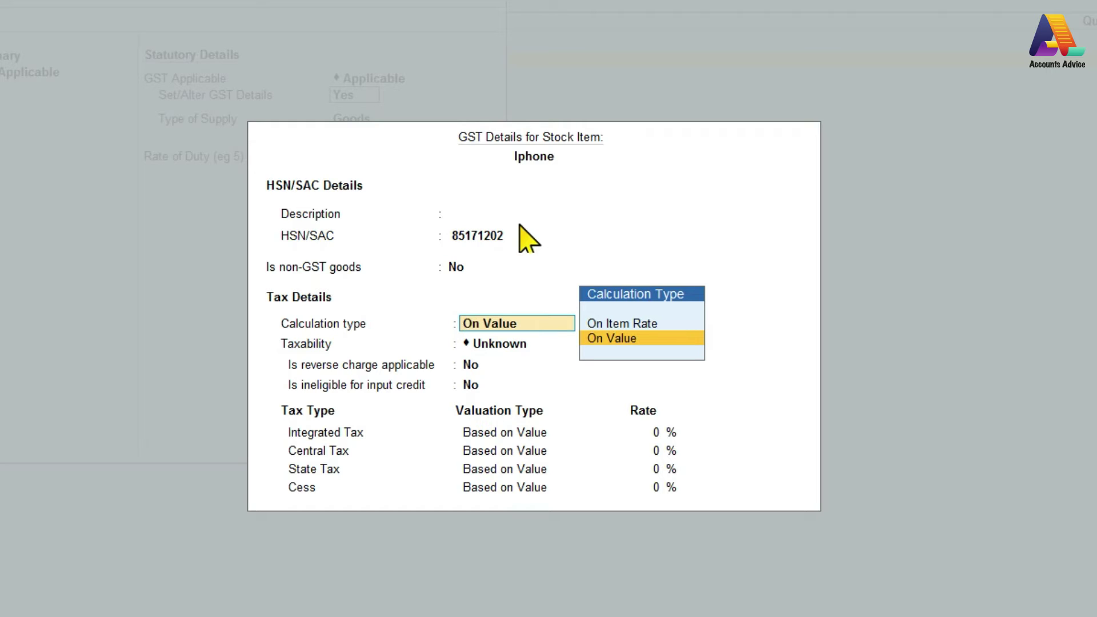
key("Return")
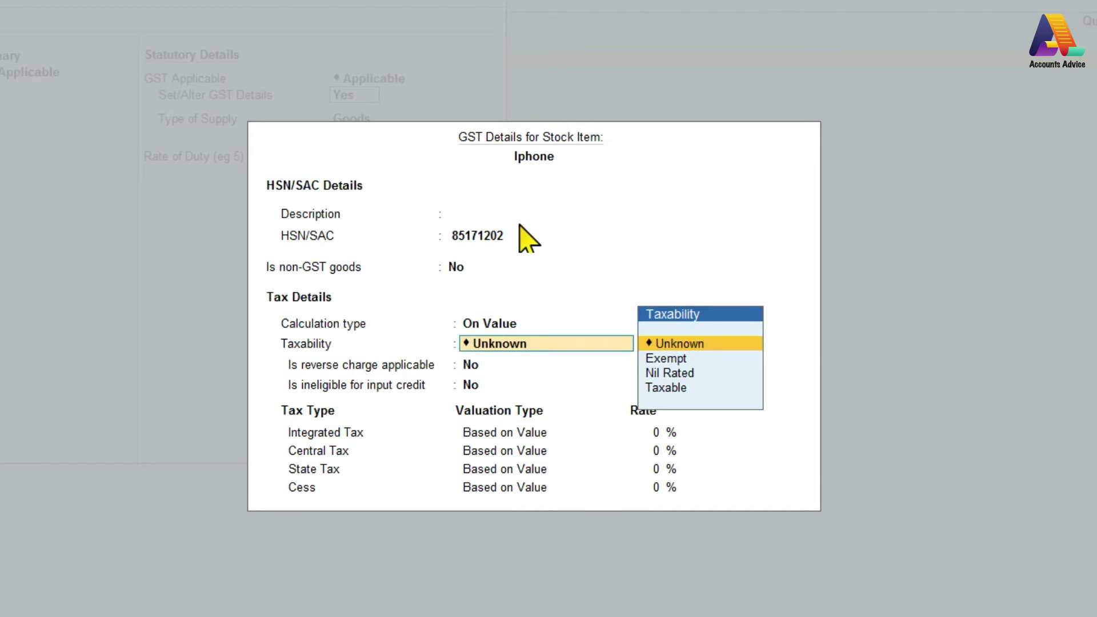
key("Down")
key("Down")
key("Down")
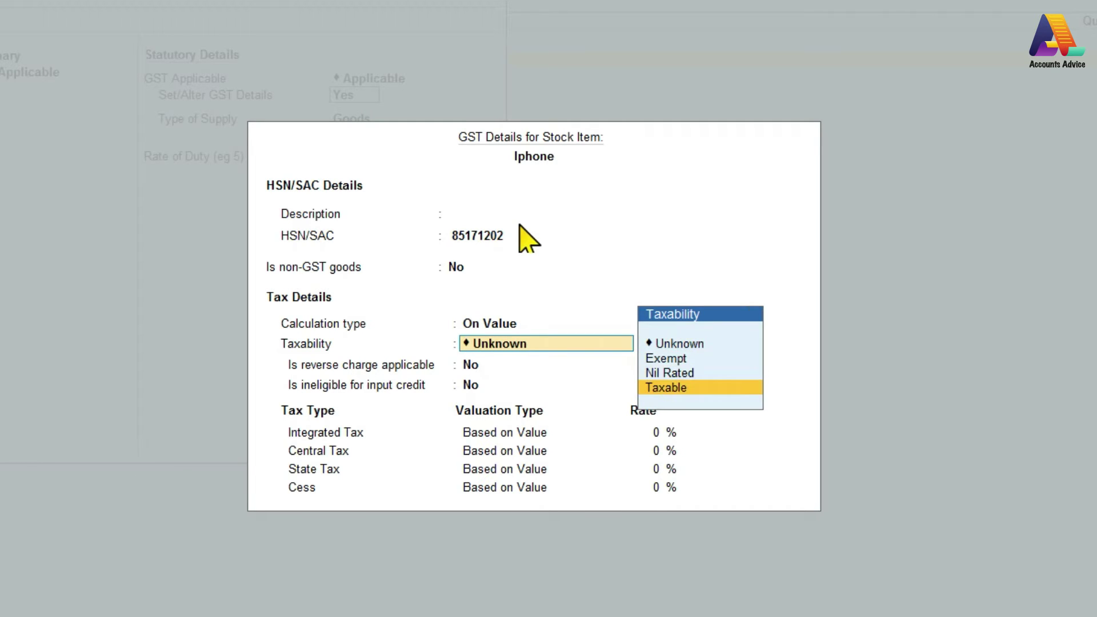
key("Return")
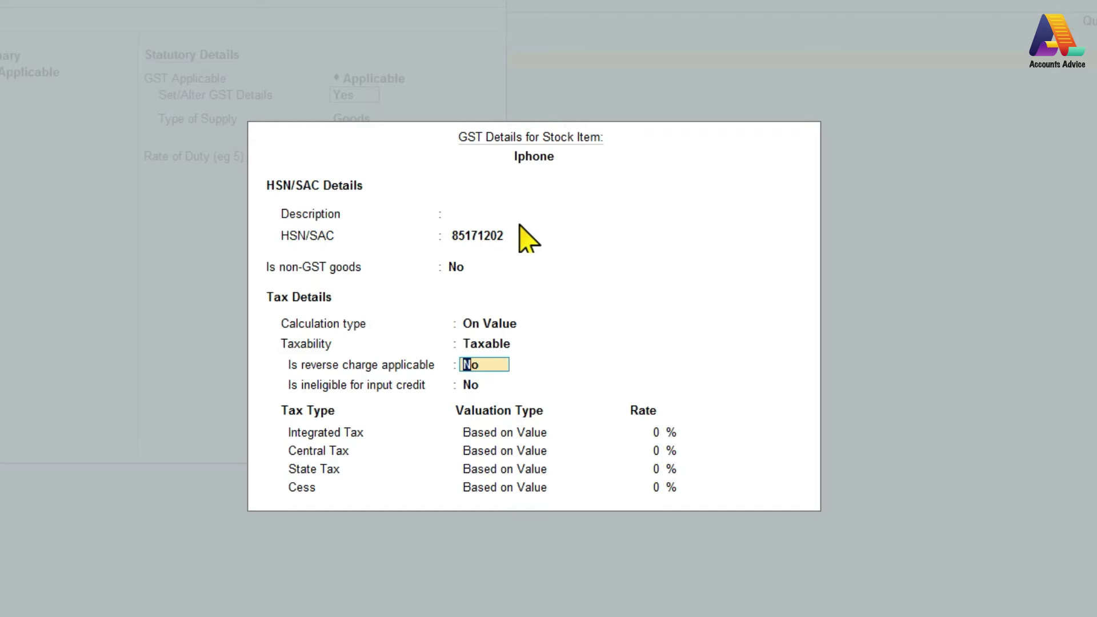
key("Return")
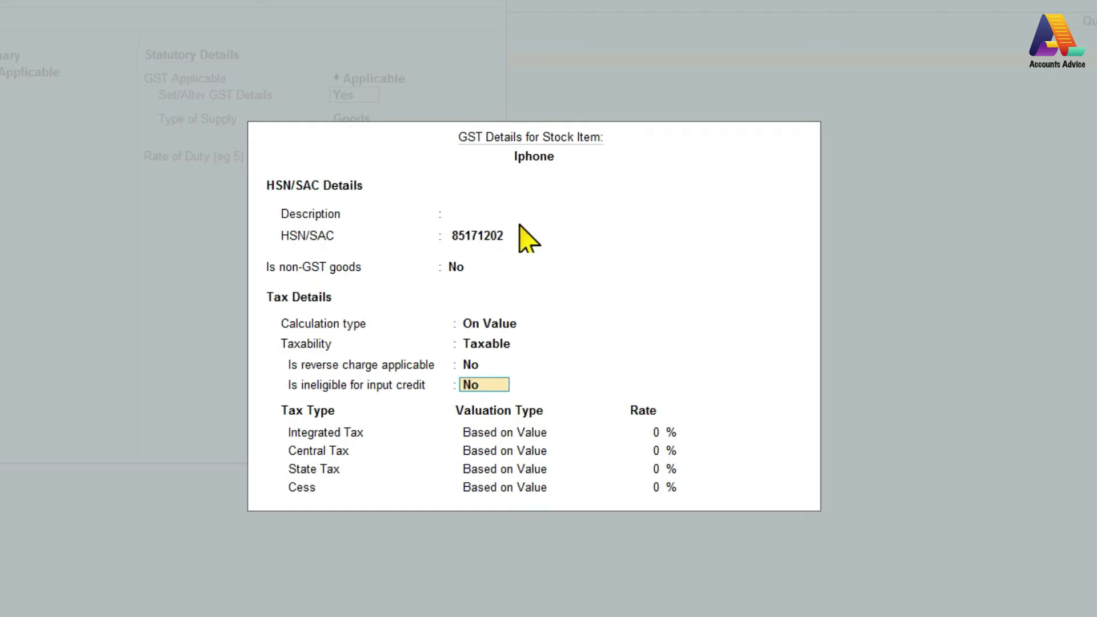
key("Return")
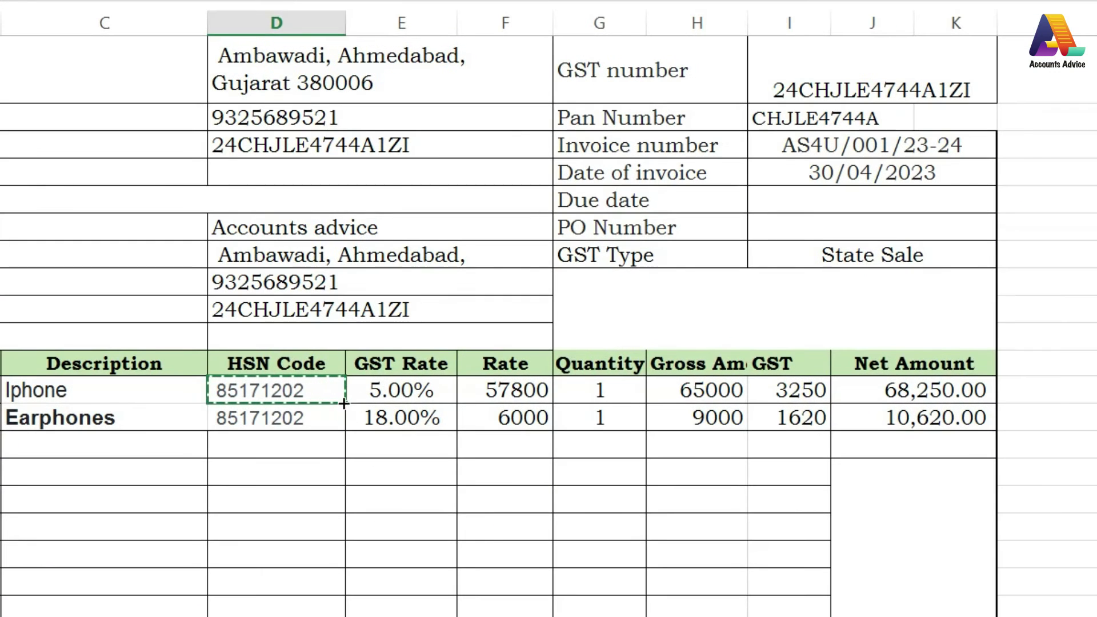
- Check the Iphone's GST rate in the Excel invoice, set Integrated Tax to 5%, and save the stock item as Goods in TallyPrime
left_click(390, 400)
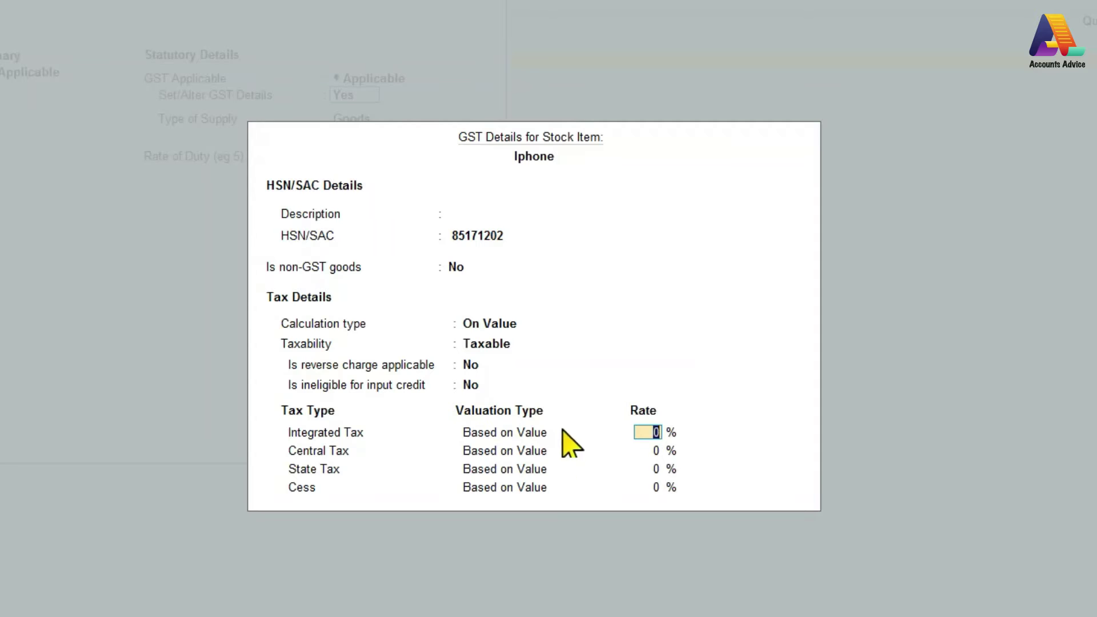
type("5")
key("Return")
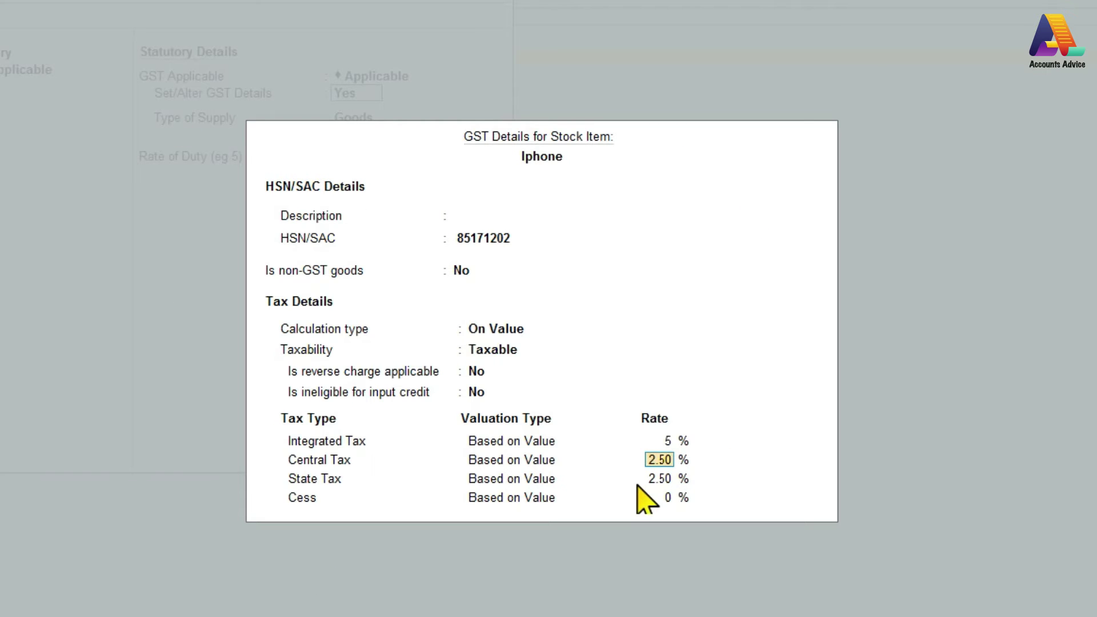
key("ctrl+a")
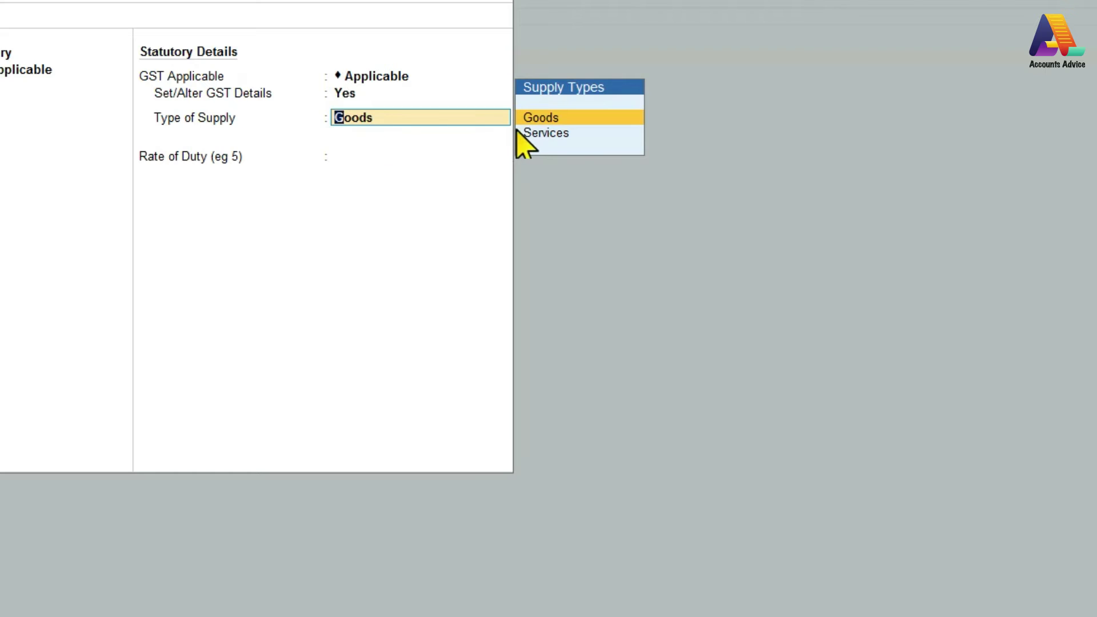
key("Return")
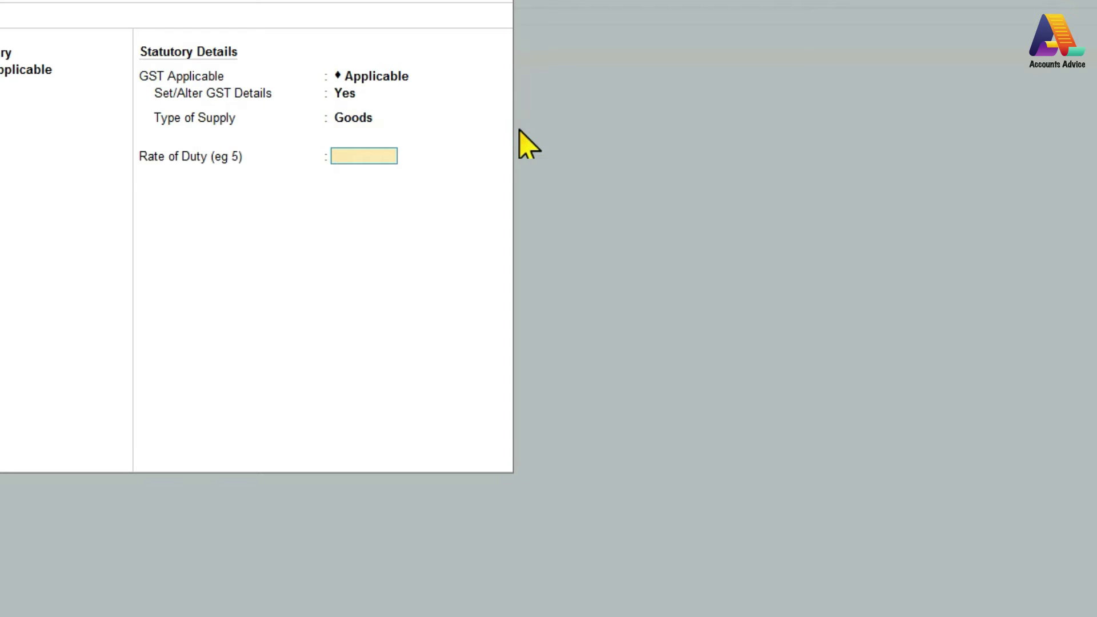
key("ctrl+a")
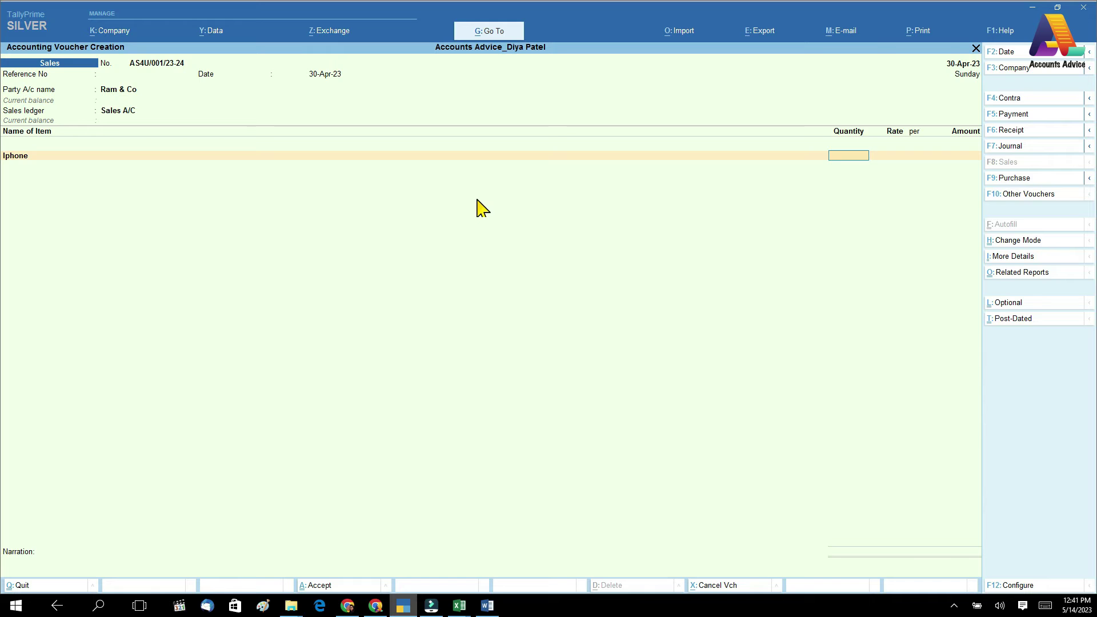
- Check the Iphone's quantity and rate in the Excel invoice, and enter a quantity of 1 PCS in the TallyPrime sales voucher
key("alt+Tab")
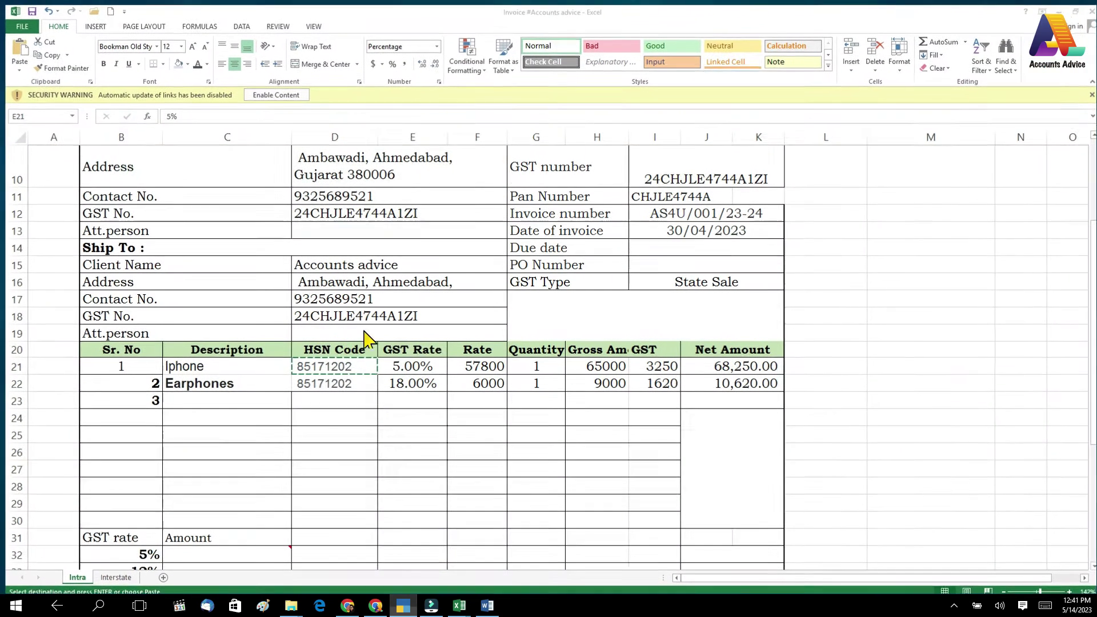
key("Right")
key("Right")
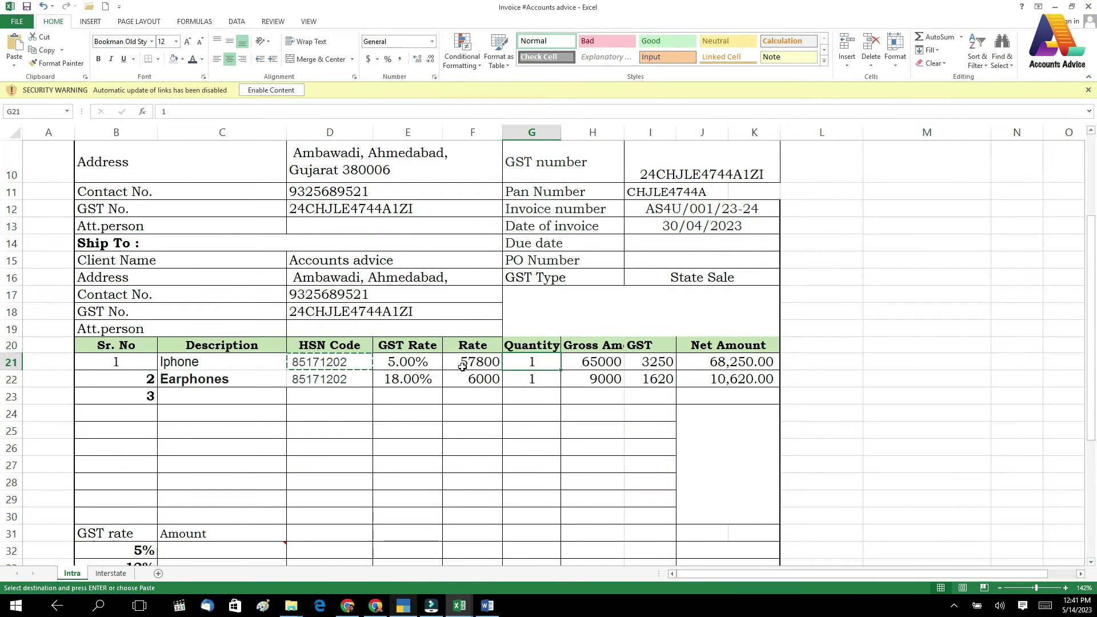
left_click(469, 366)
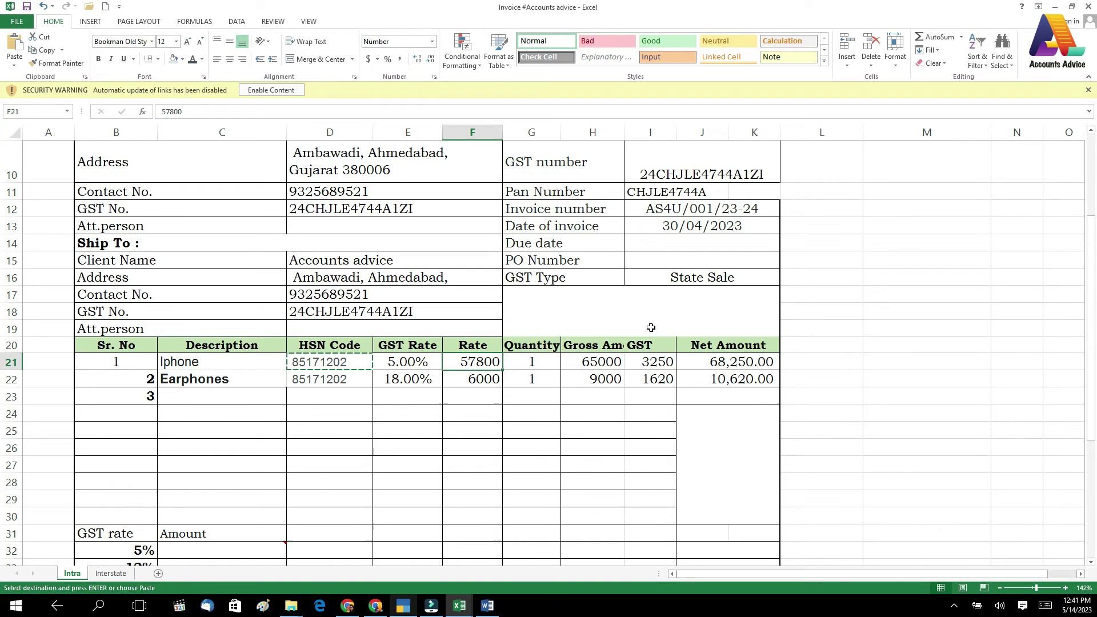
key("alt+Tab")
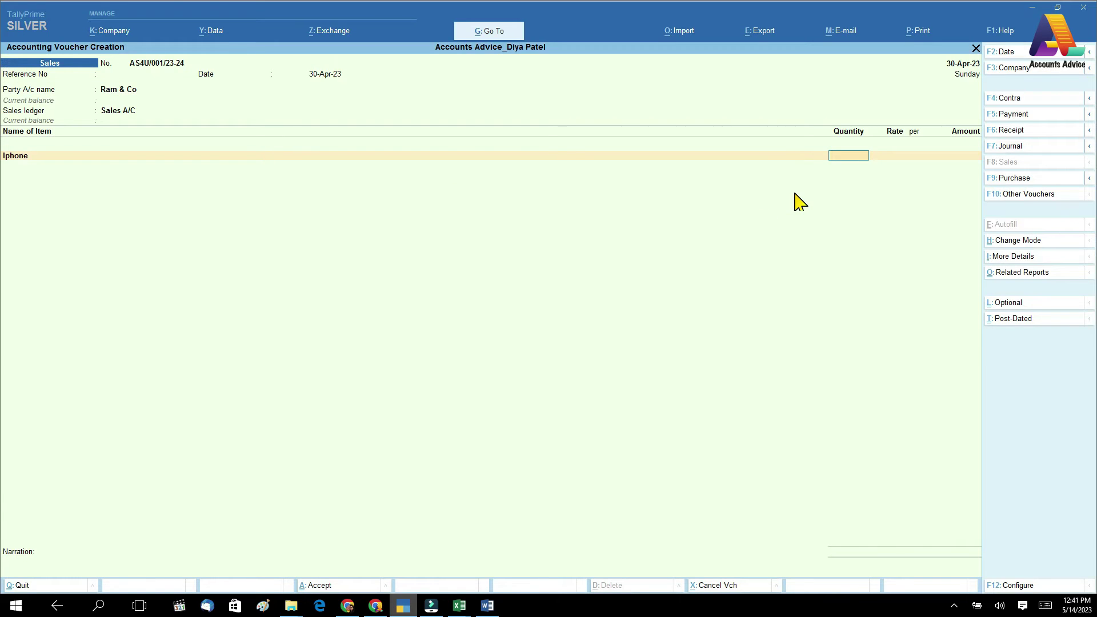
key("Return")
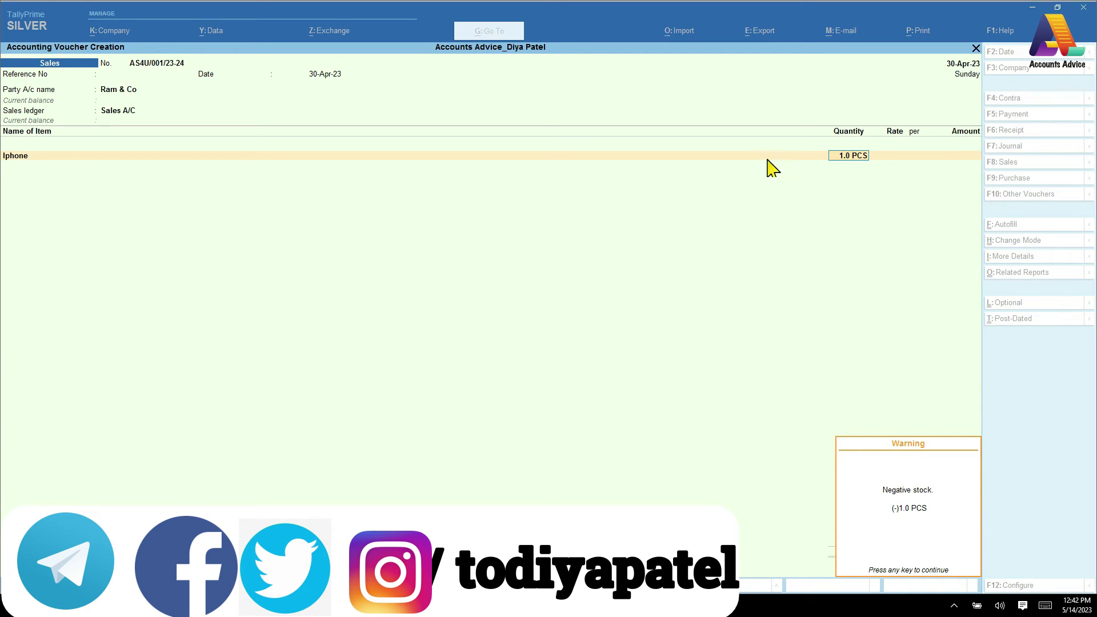
key("Return")
- Replace the voucher's Iphone item with the existing stock item iphone 12, keeping the quantity at 1 PCS
key("BackSpace")
key("BackSpace")
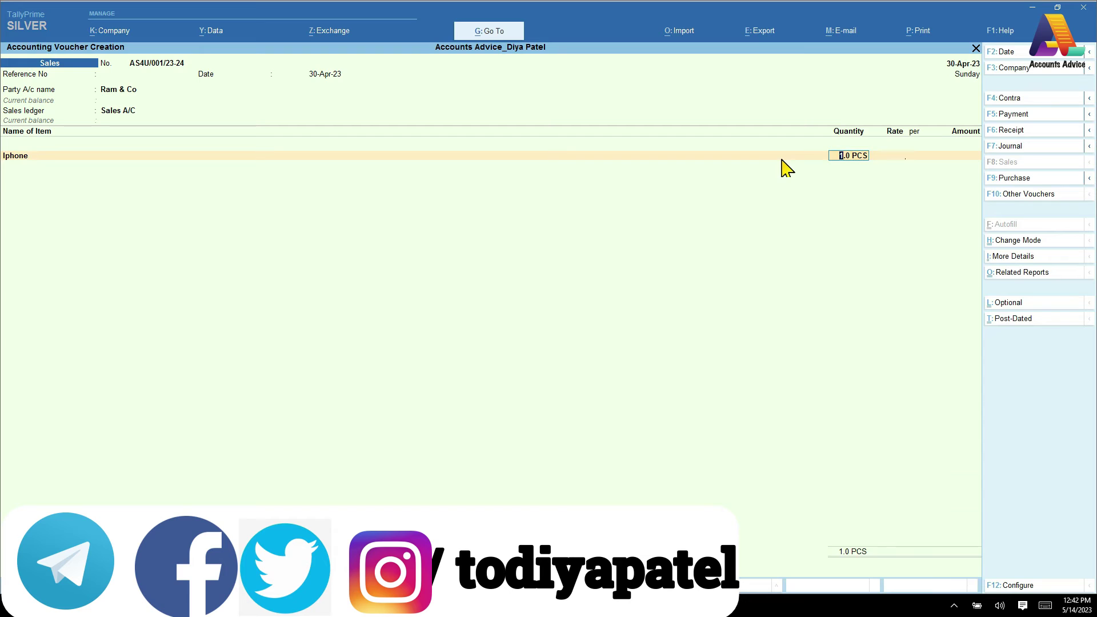
key("Down")
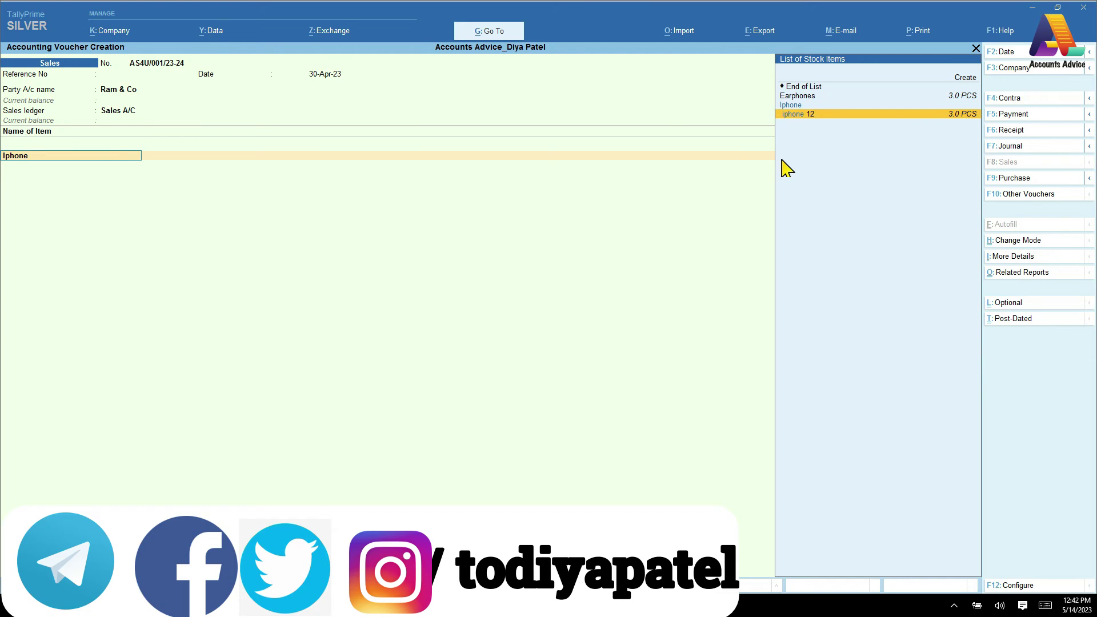
key("Up")
key("Down")
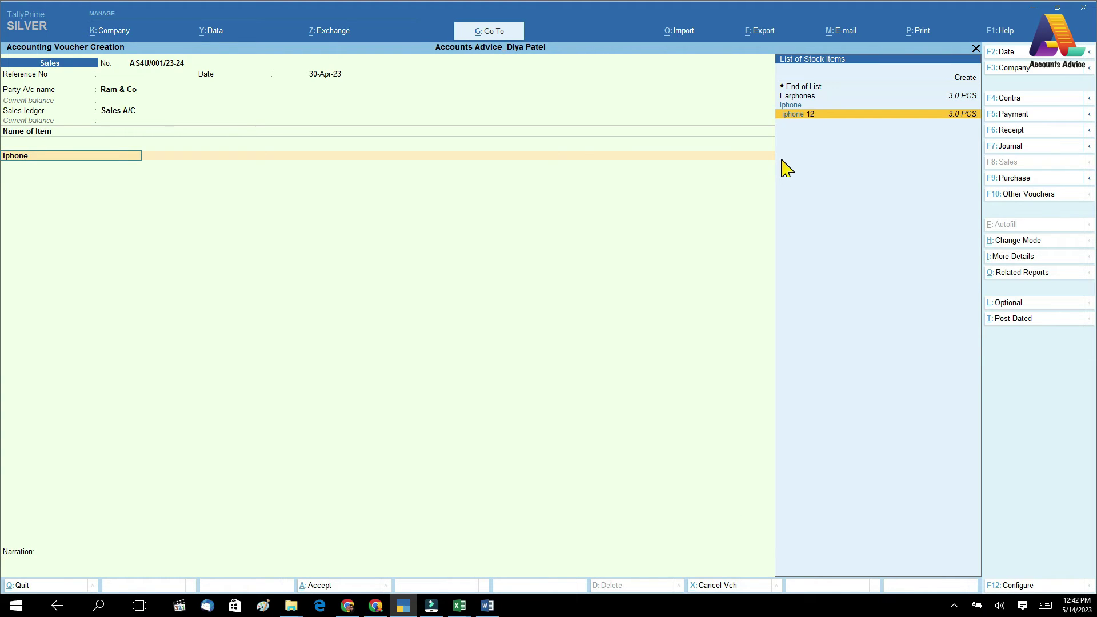
key("Return")
key("Return")
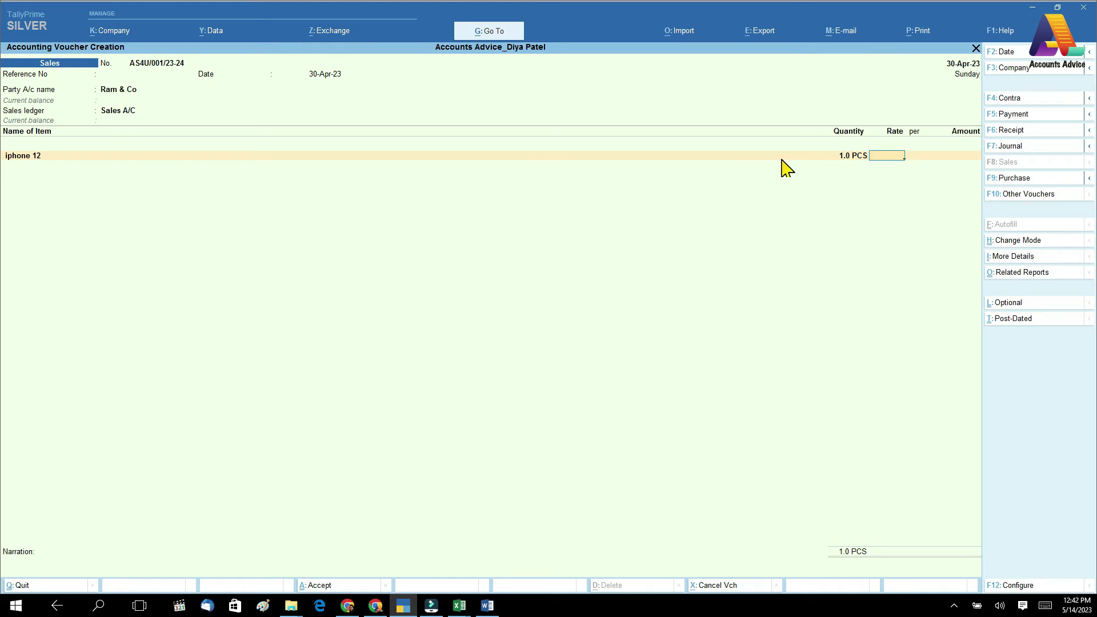
- Check the Iphone's gross amount in the Excel invoice, and set the iphone 12 rate to 57800 per PCS in the TallyPrime voucher
left_click(462, 604)
left_click(597, 418)
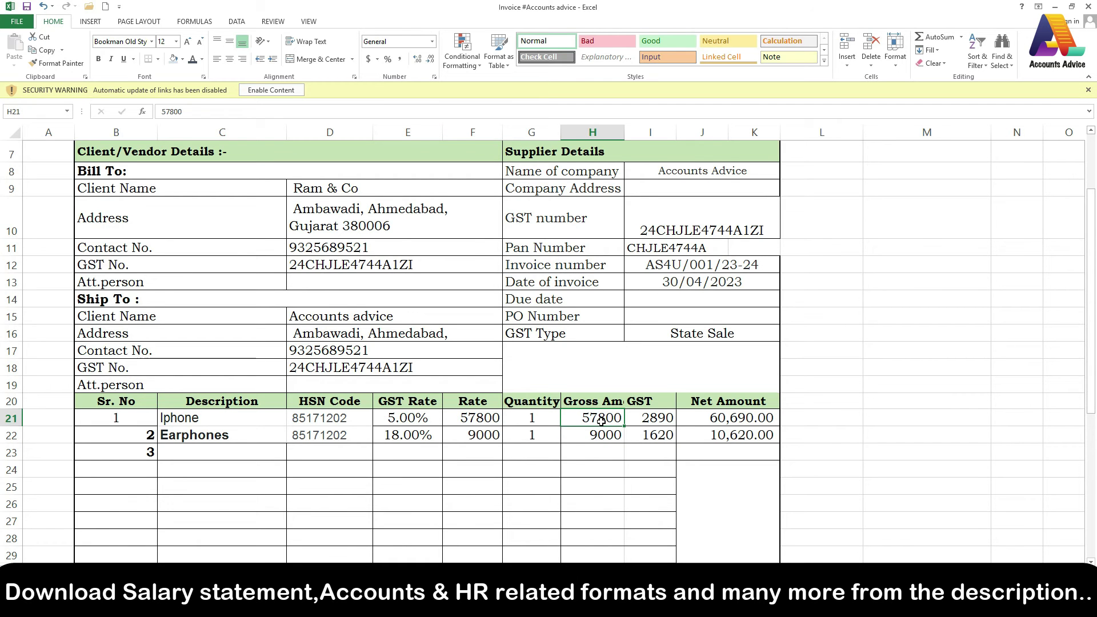
left_click(410, 604)
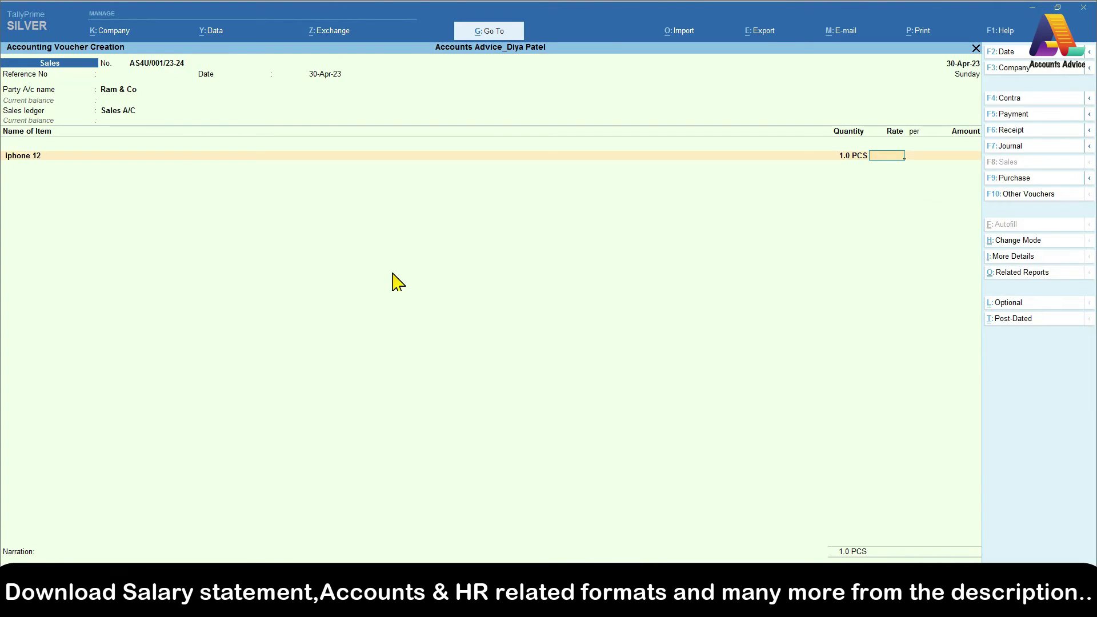
type("57800")
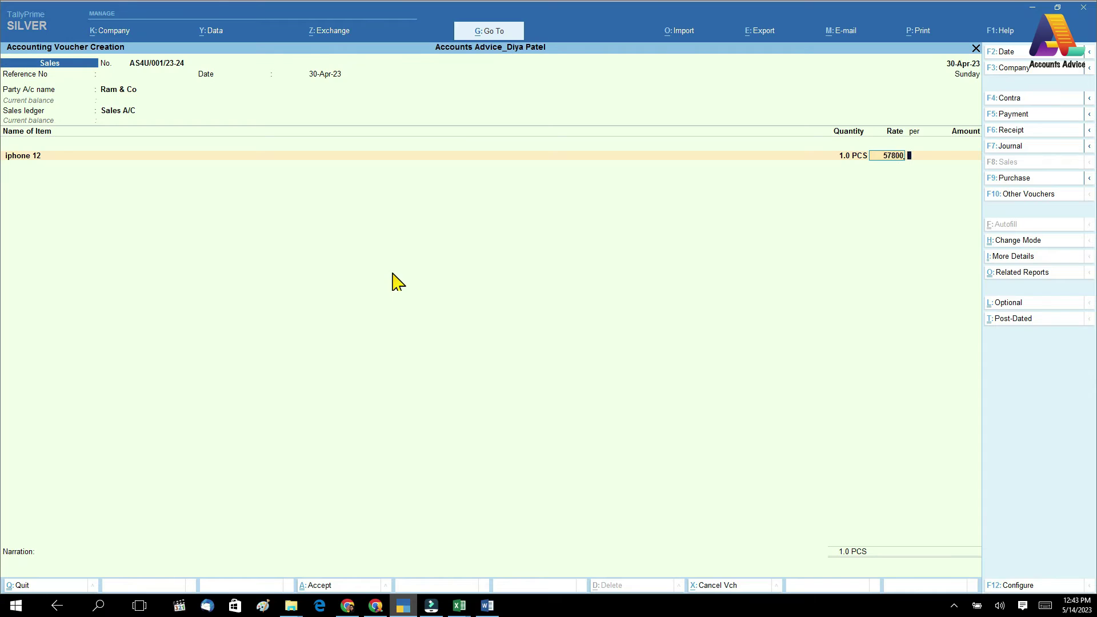
key("Return")
key("Return")
key("Return")
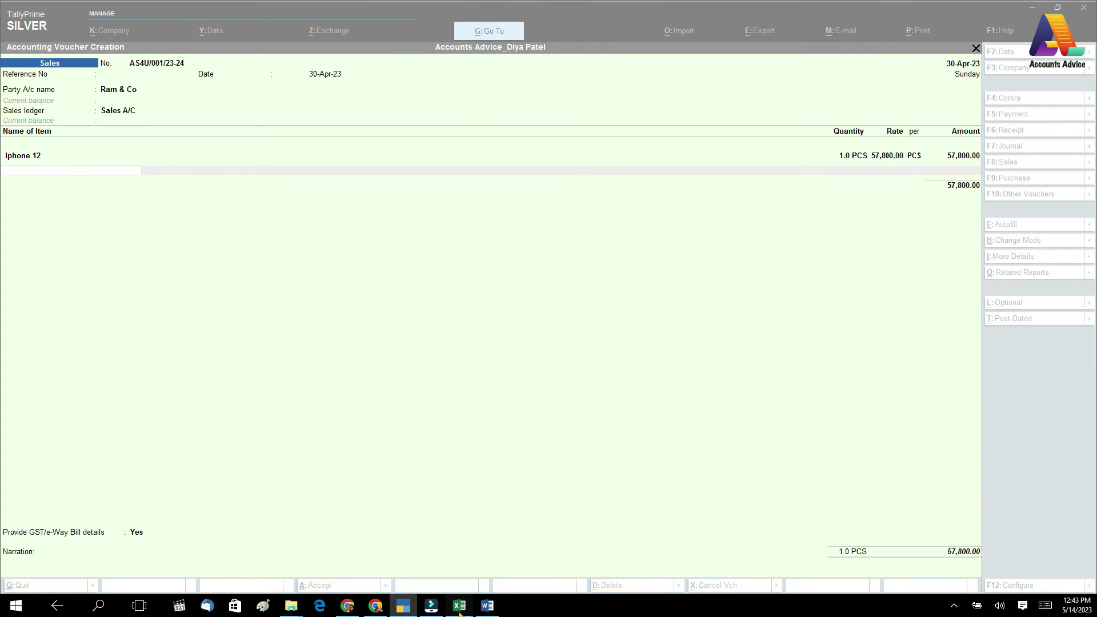
- Check the Earphones line and its rate in the Excel invoice, and add Earphones as the second item in the TallyPrime voucher
mouse_move(472, 611)
left_click(448, 551)
left_click(175, 443)
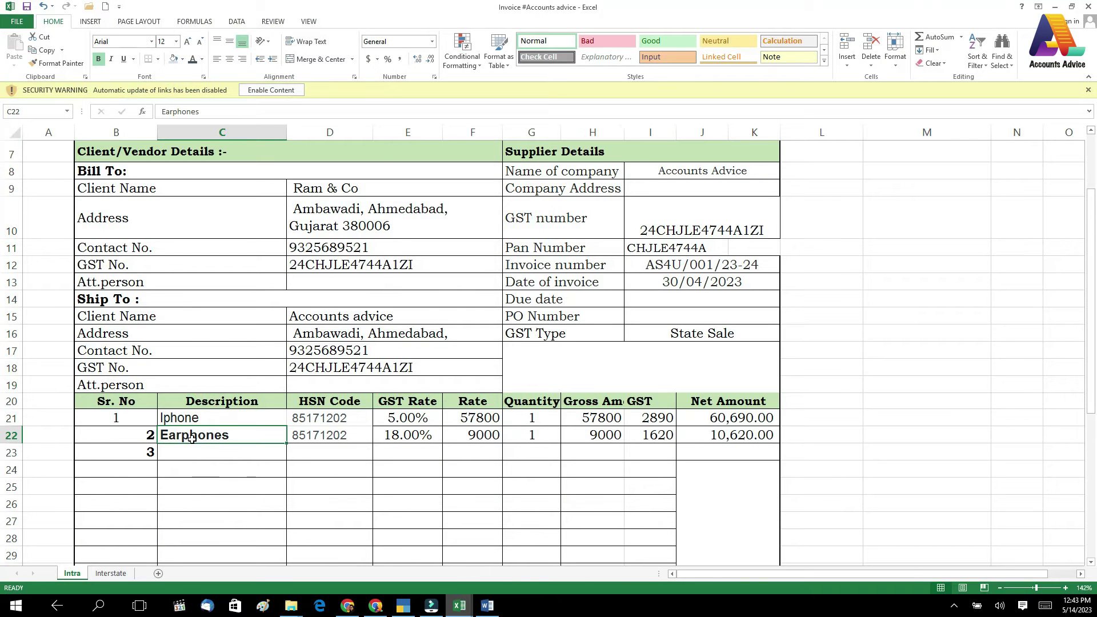
left_click(485, 437)
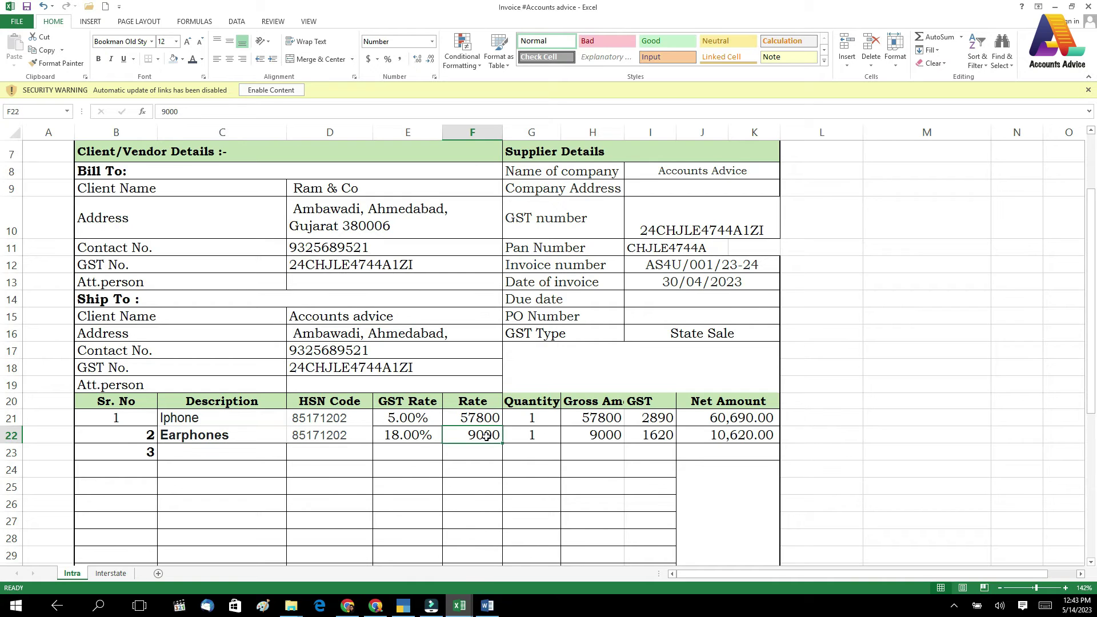
left_click(407, 608)
type("E")
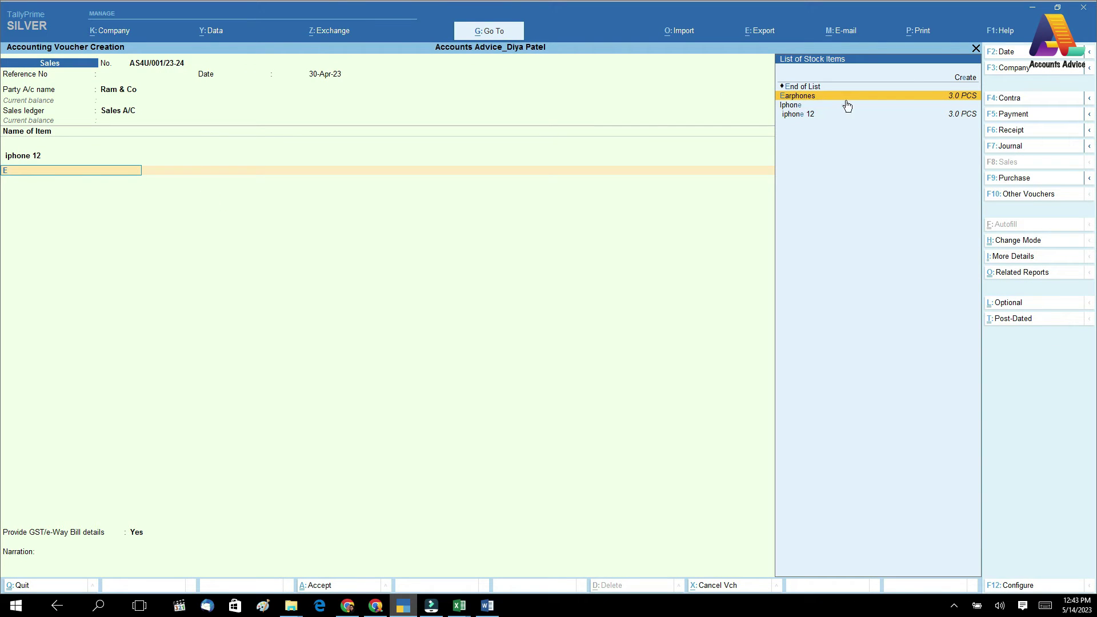
left_click(798, 98)
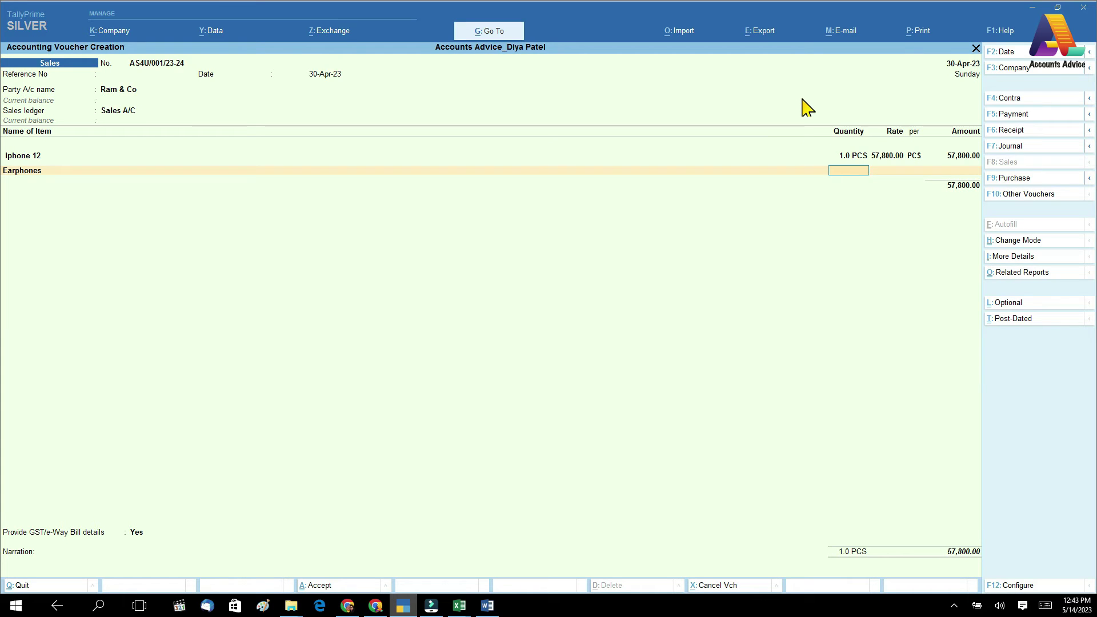
- Open the Earphones stock item master from the voucher, review its HSN and GST rate details, and save it
key("BackSpace")
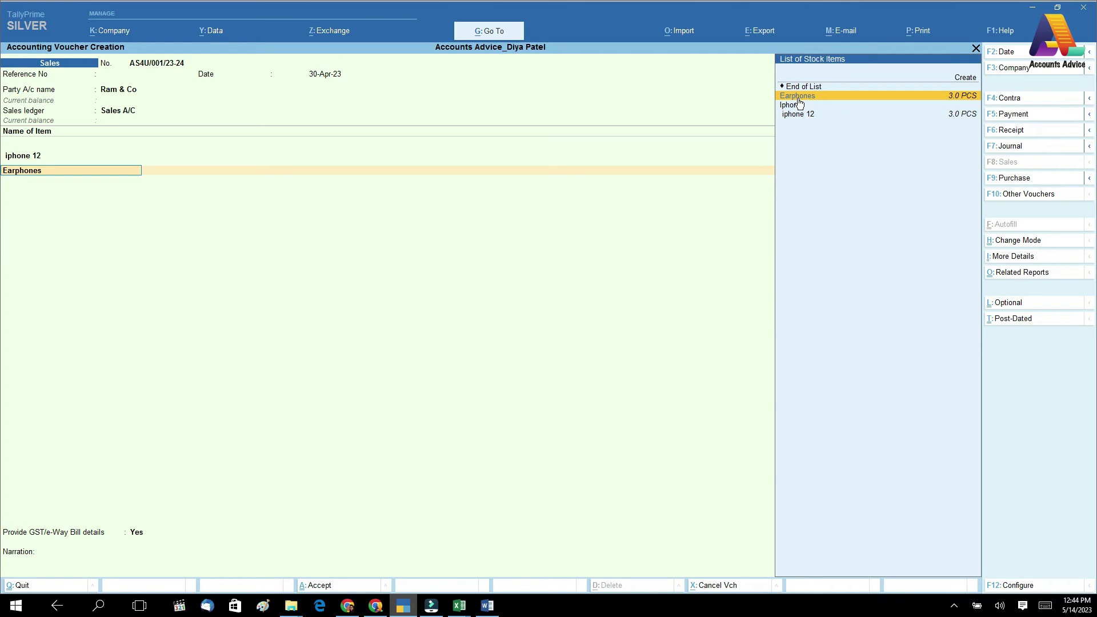
key("ctrl")
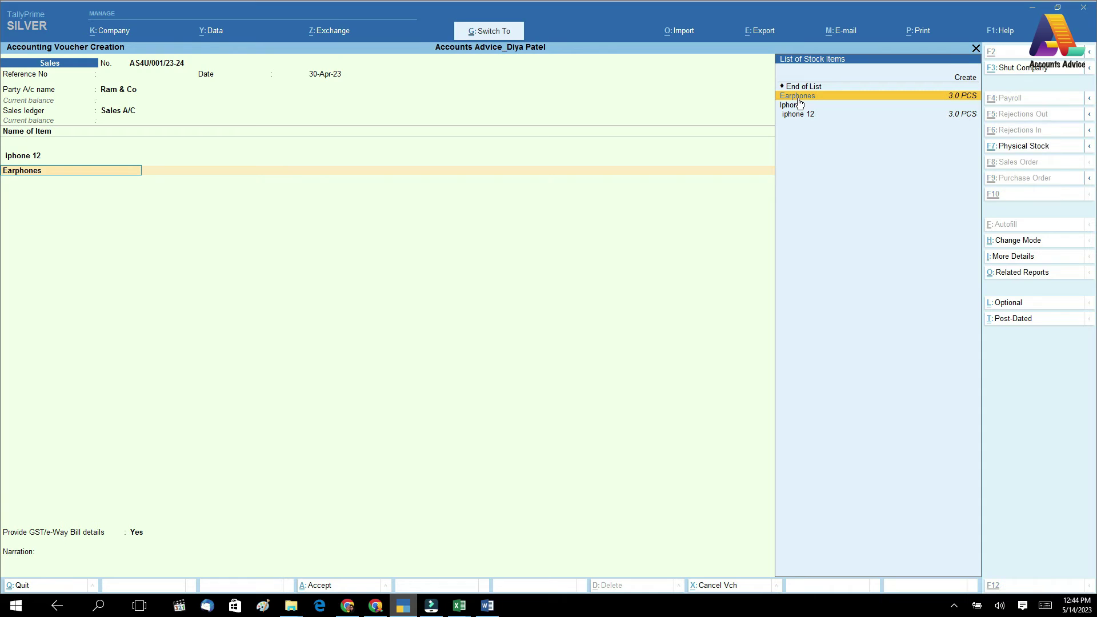
key("ctrl+Return")
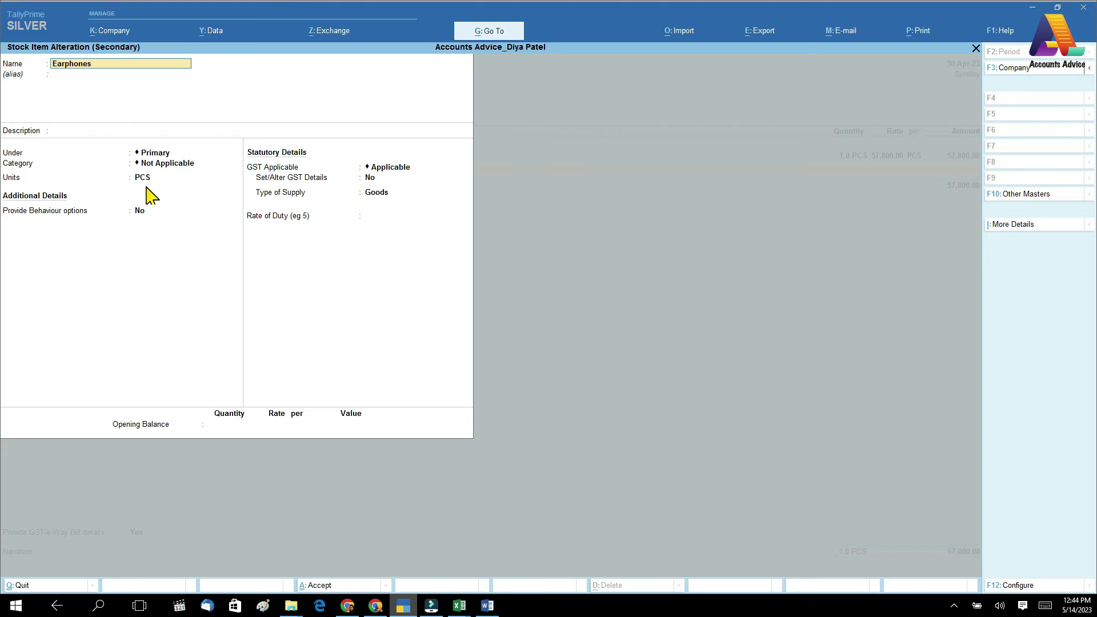
left_click(378, 170)
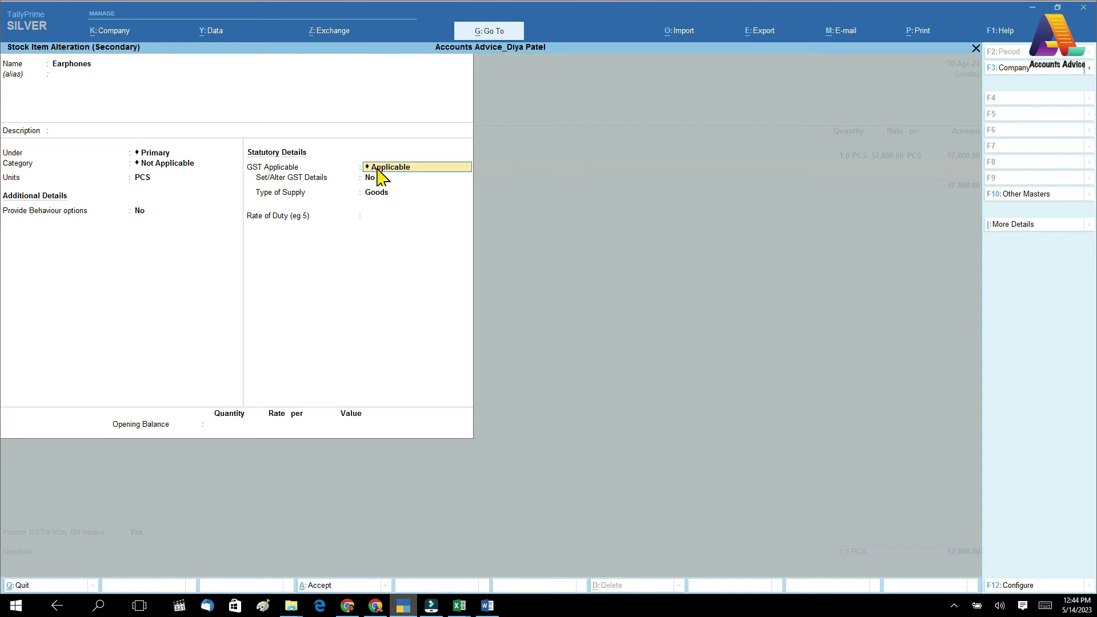
key("Return")
key("y")
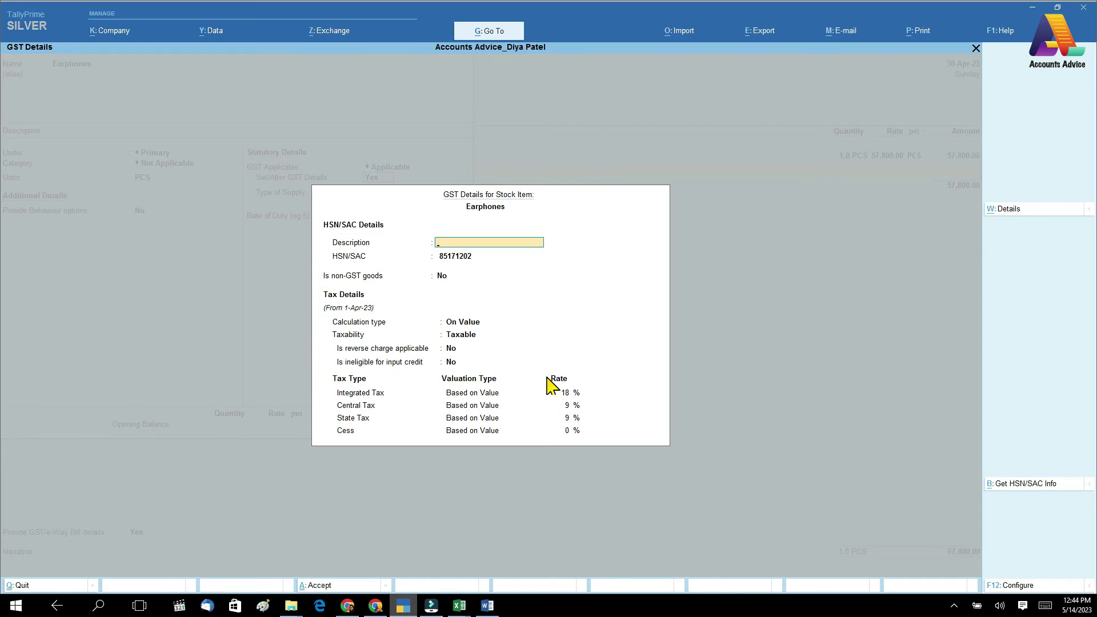
key("ctrl+a")
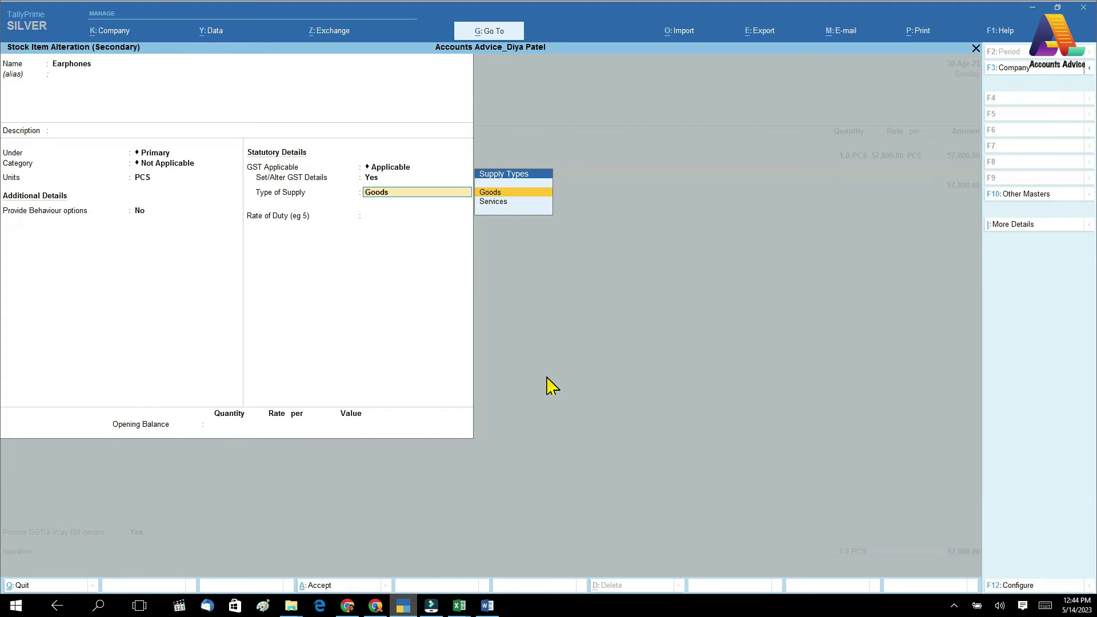
key("Return")
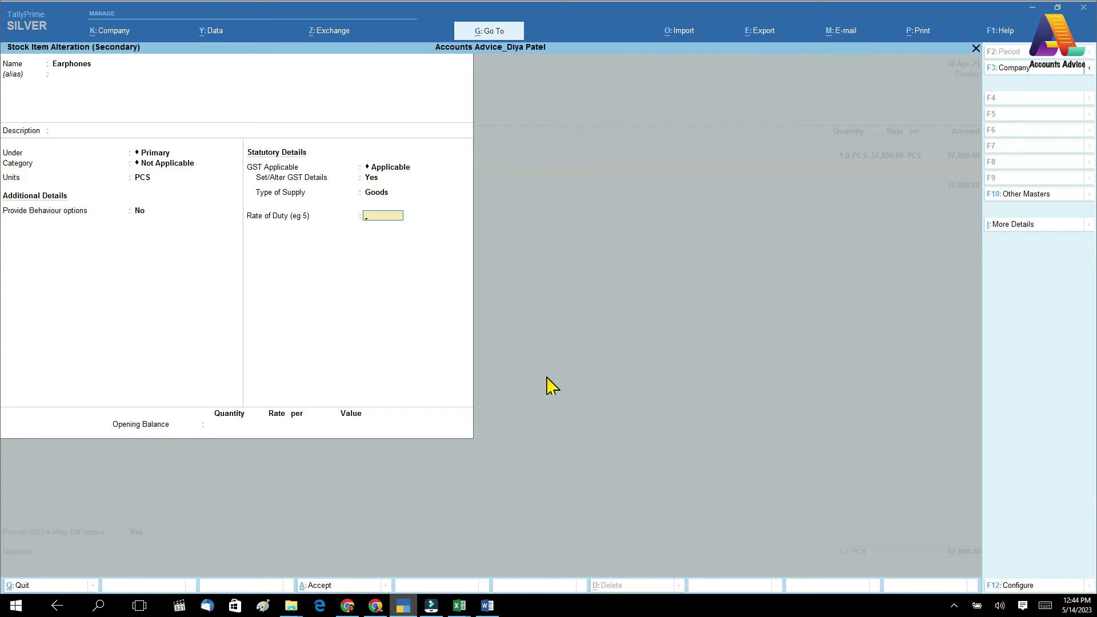
key("ctrl+a")
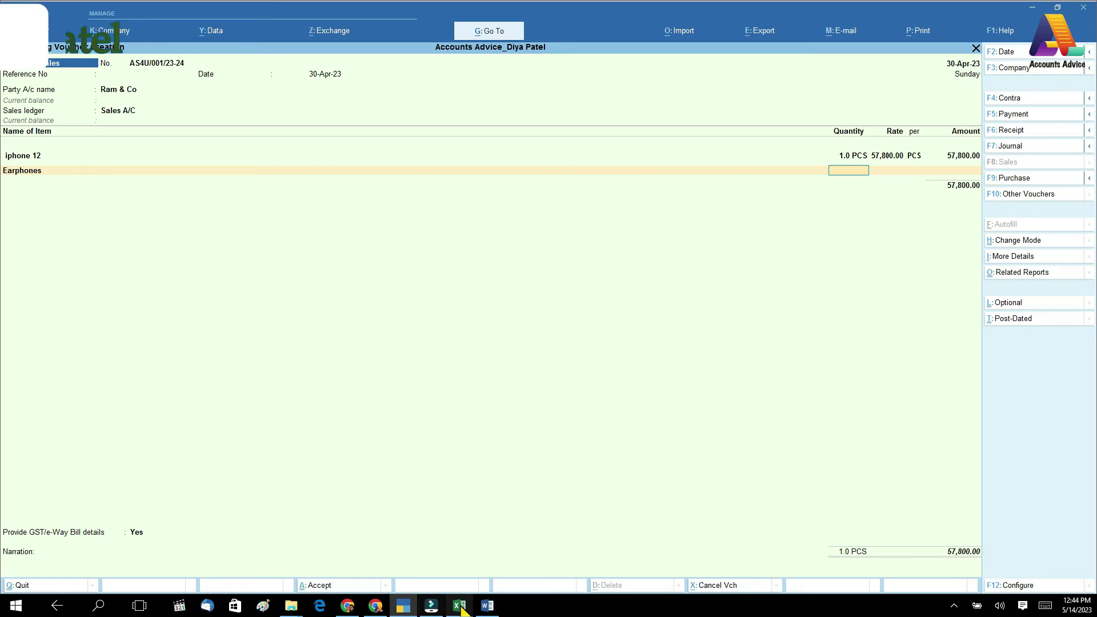
- Check the Earphones line in the Excel invoice, and enter quantity 1 PCS at a rate of 9000 in the TallyPrime voucher
mouse_move(463, 610)
left_click(461, 577)
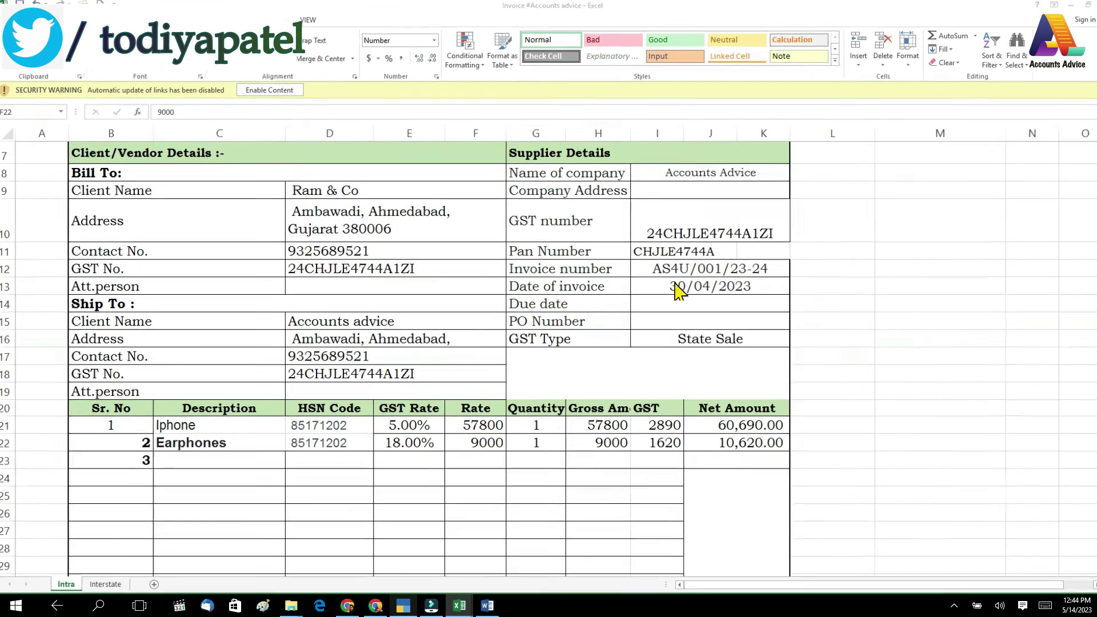
key("alt+Tab")
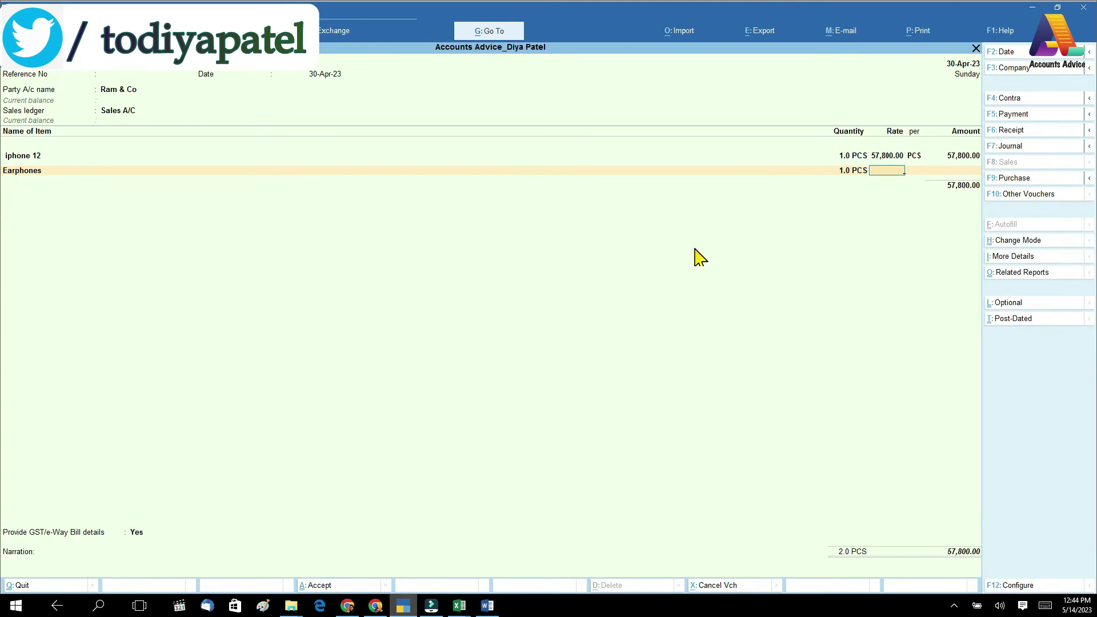
type("9000")
key("Return")
key("Return")
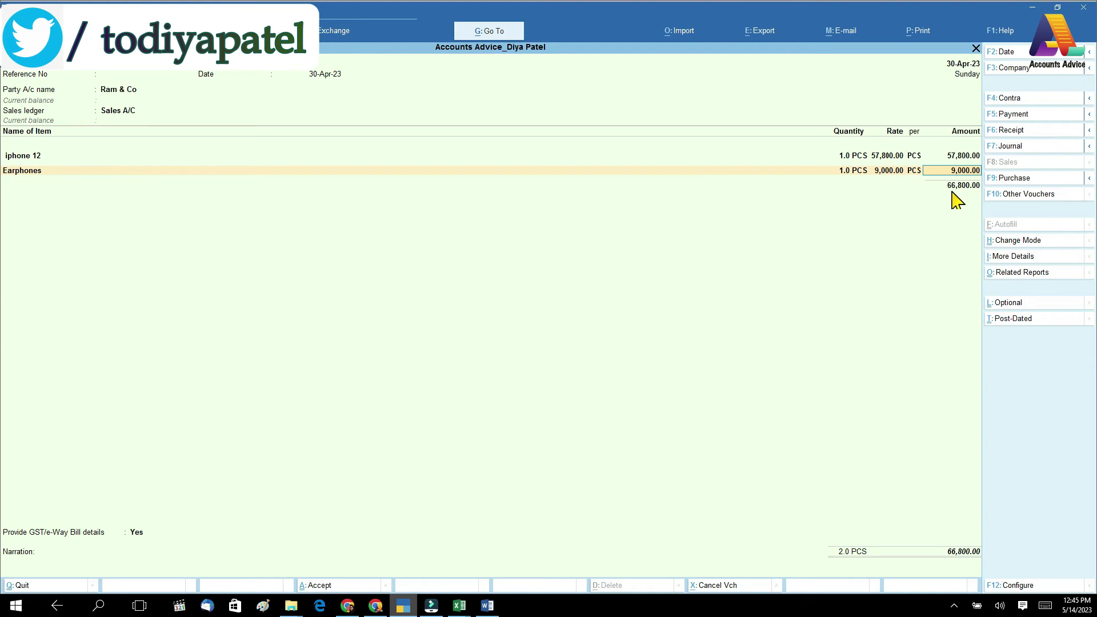
- Check the total gross amount in the Excel invoice against the item subtotal in the TallyPrime voucher
mouse_move(459, 605)
left_click(457, 549)
scroll(695, 445, "down", 3)
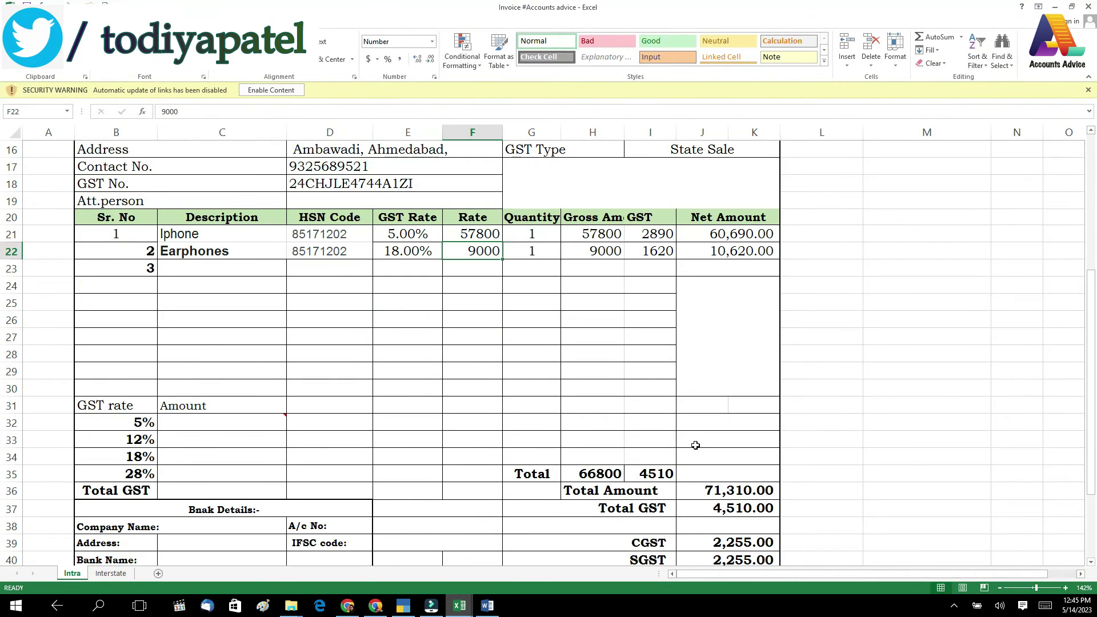
left_click(579, 473)
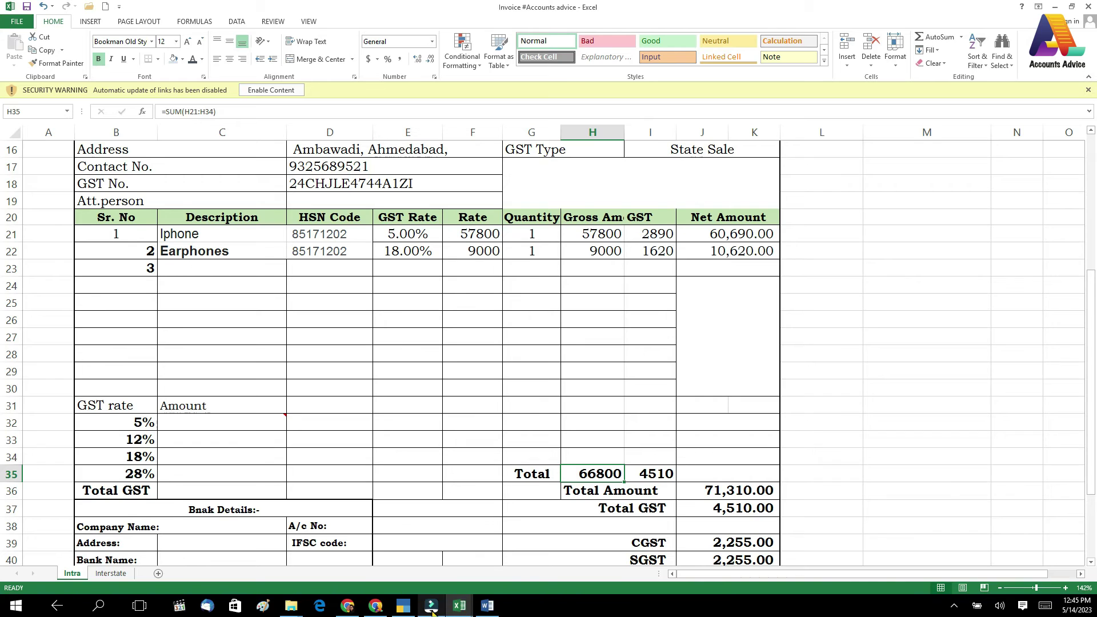
left_click(403, 605)
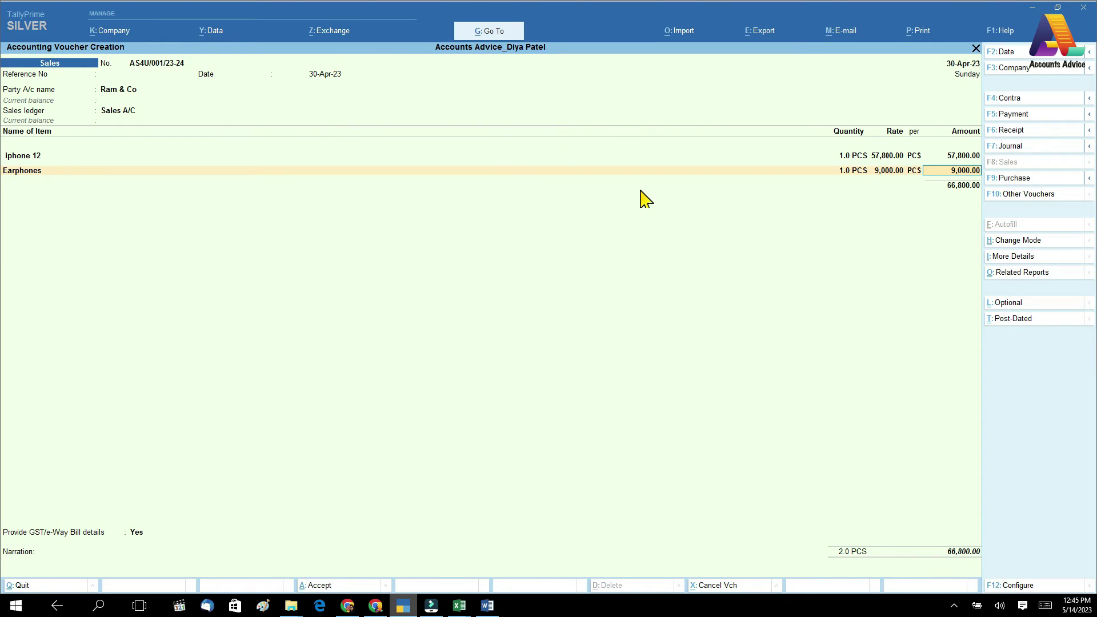
- Finish the voucher's item list after Earphones and add the CGST ledger below the items
key("Return")
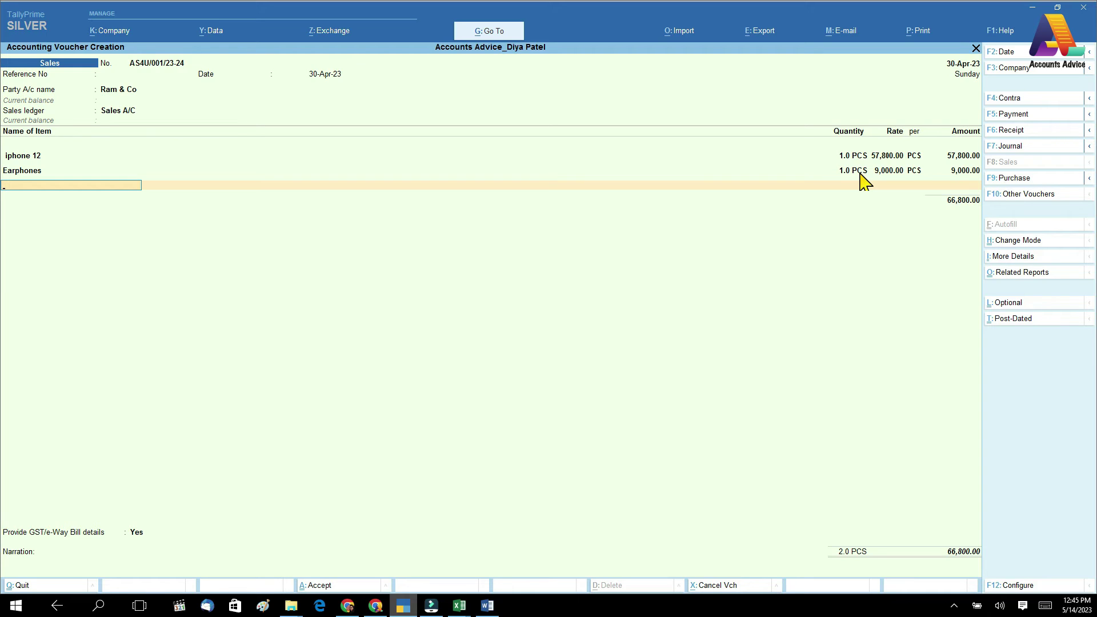
key("Return")
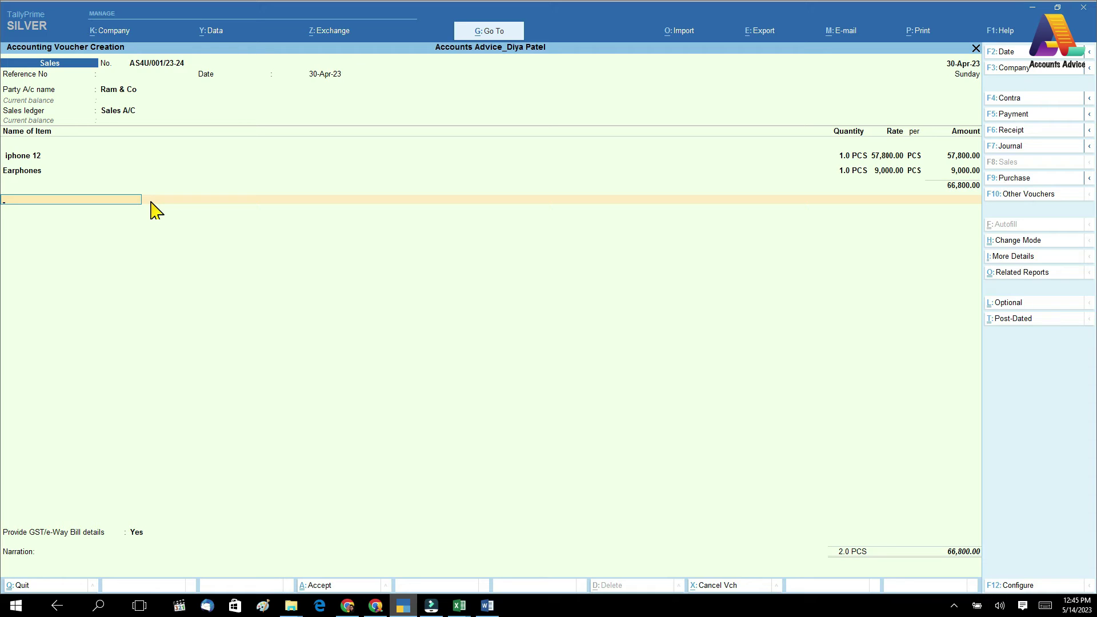
type("C")
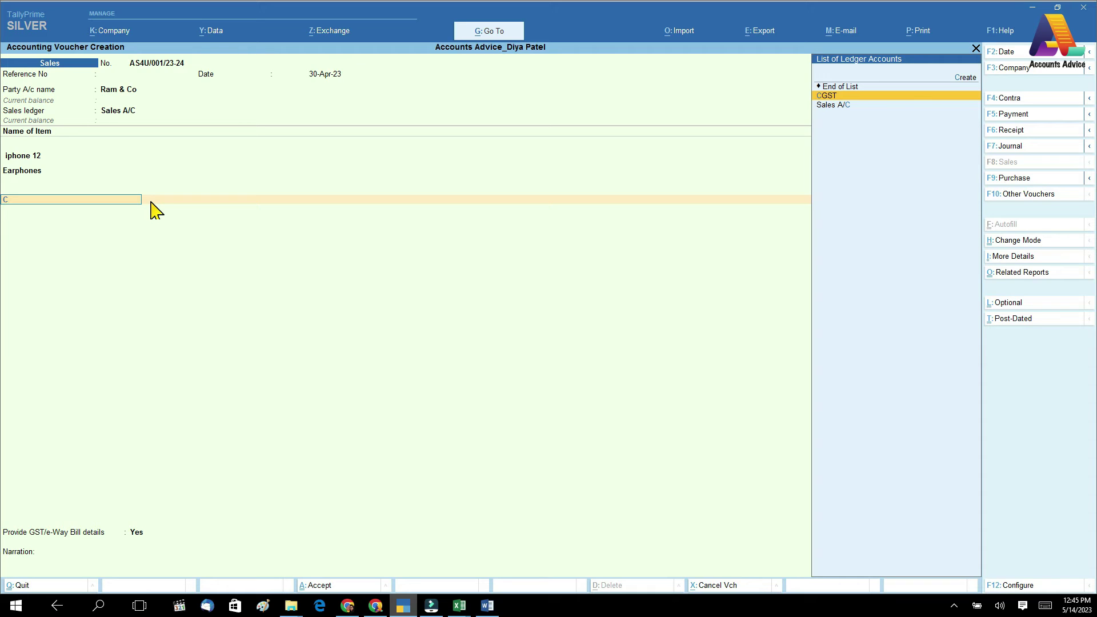
key("Return")
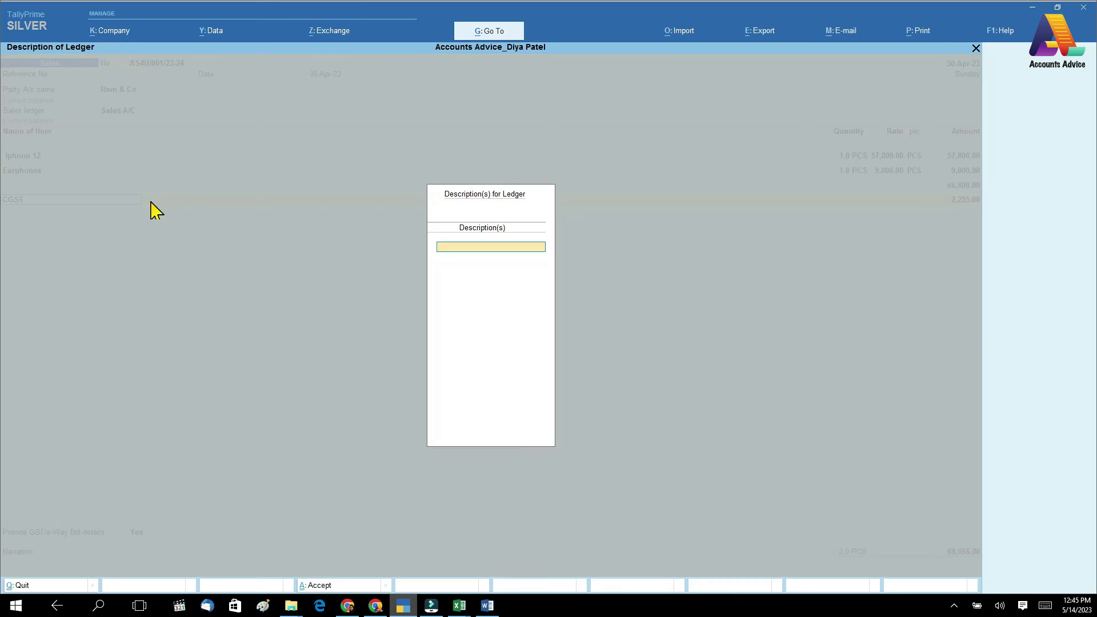
- Open the CGST ledger master from the voucher, review its group, duty type, tax type, percentage and rounding settings, and return to the CGST line
key("Escape")
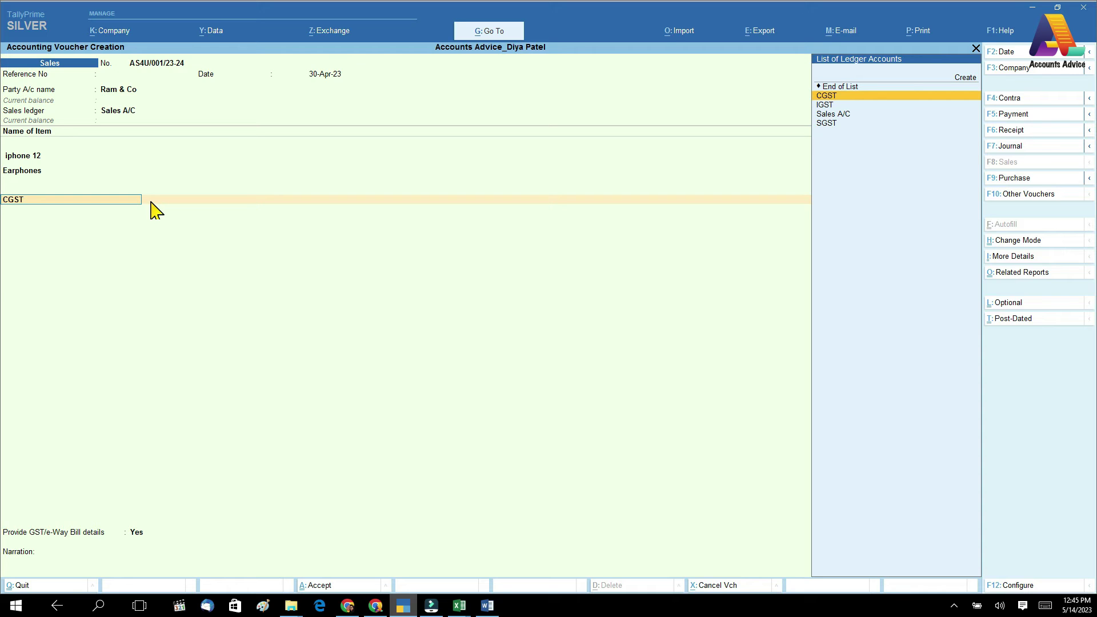
key("ctrl+Return")
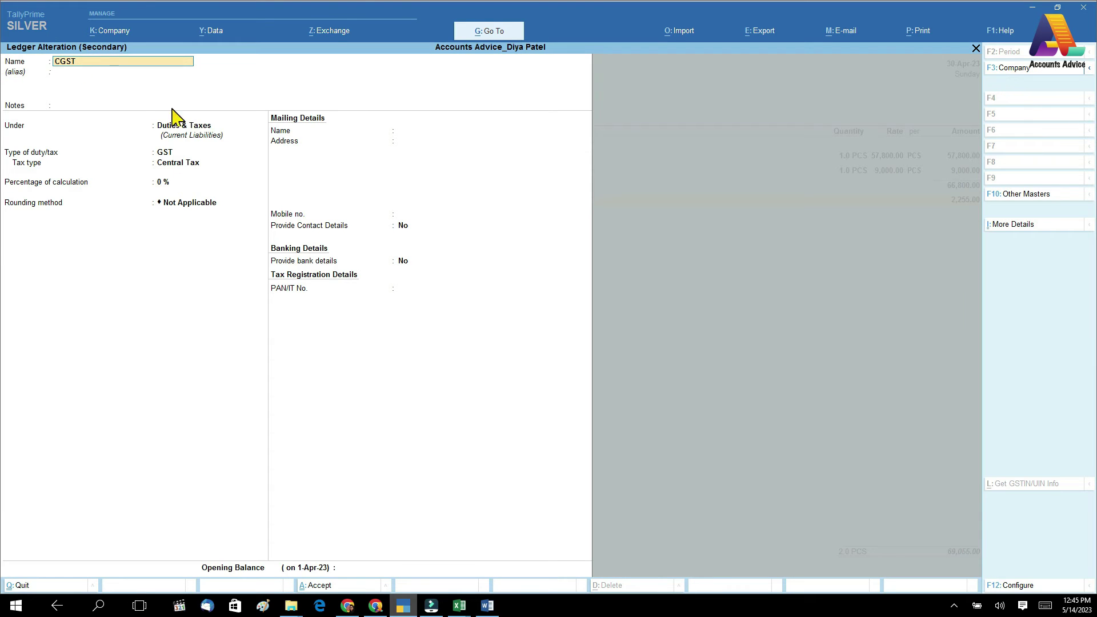
left_click(171, 128)
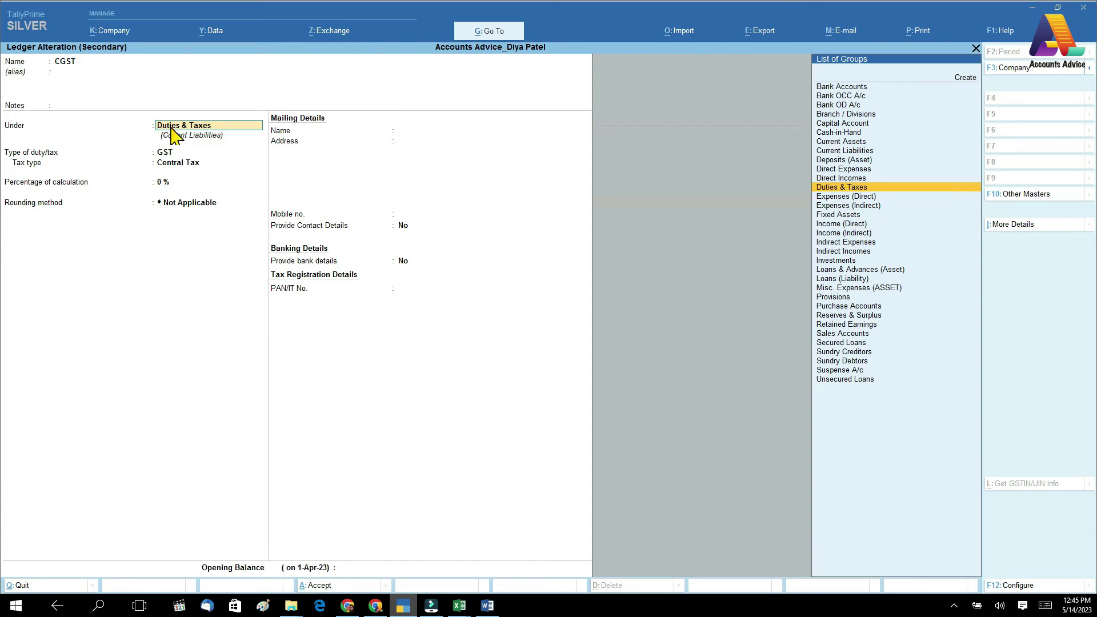
key("Return")
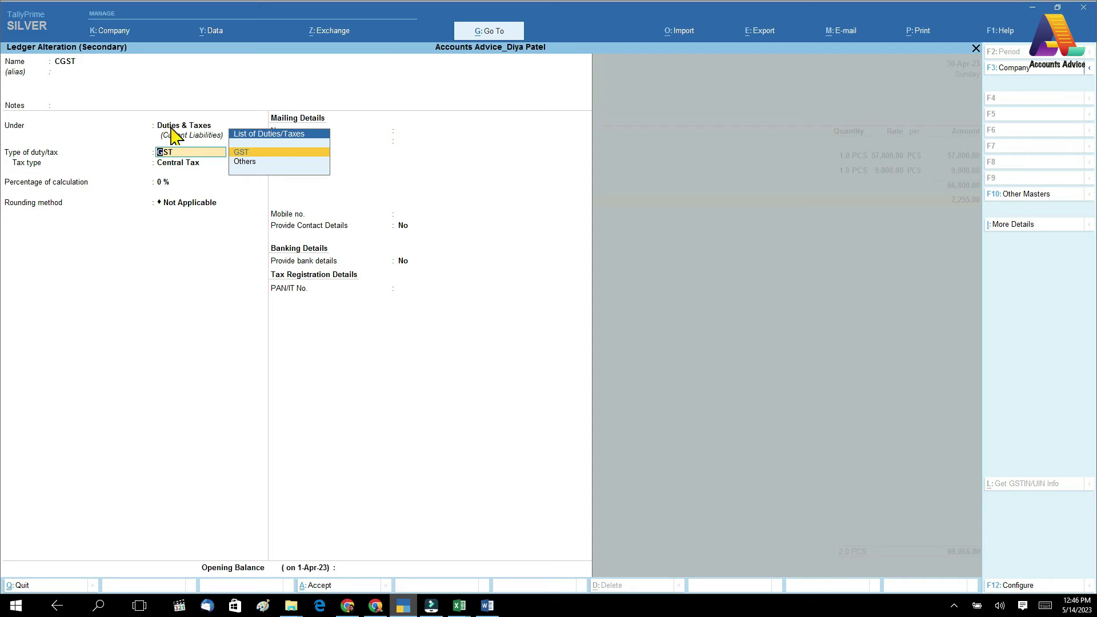
key("Return")
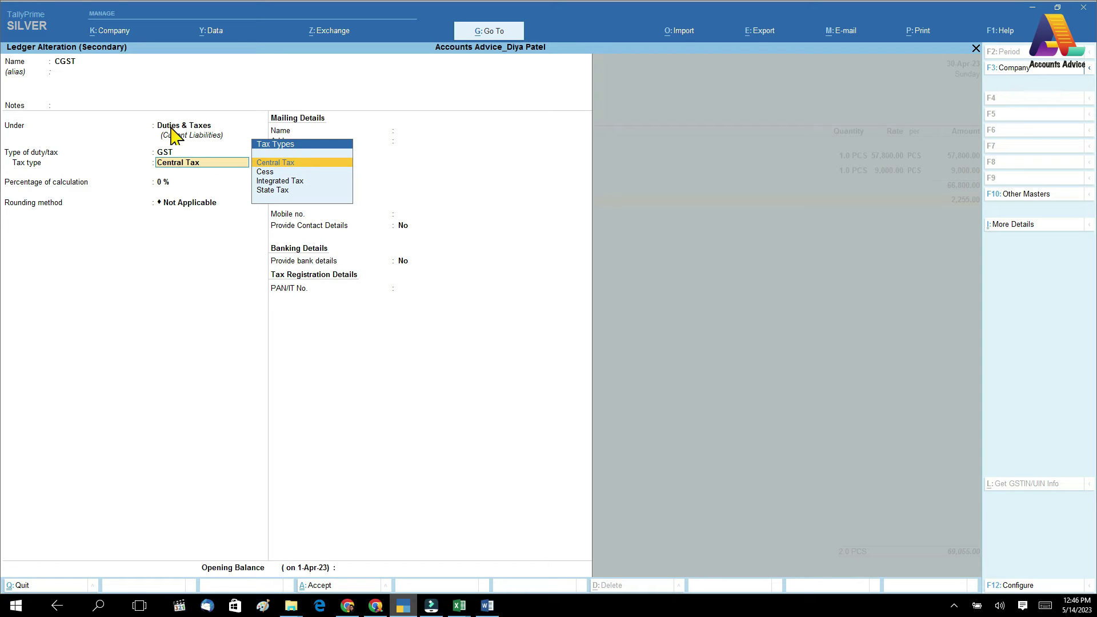
key("Return")
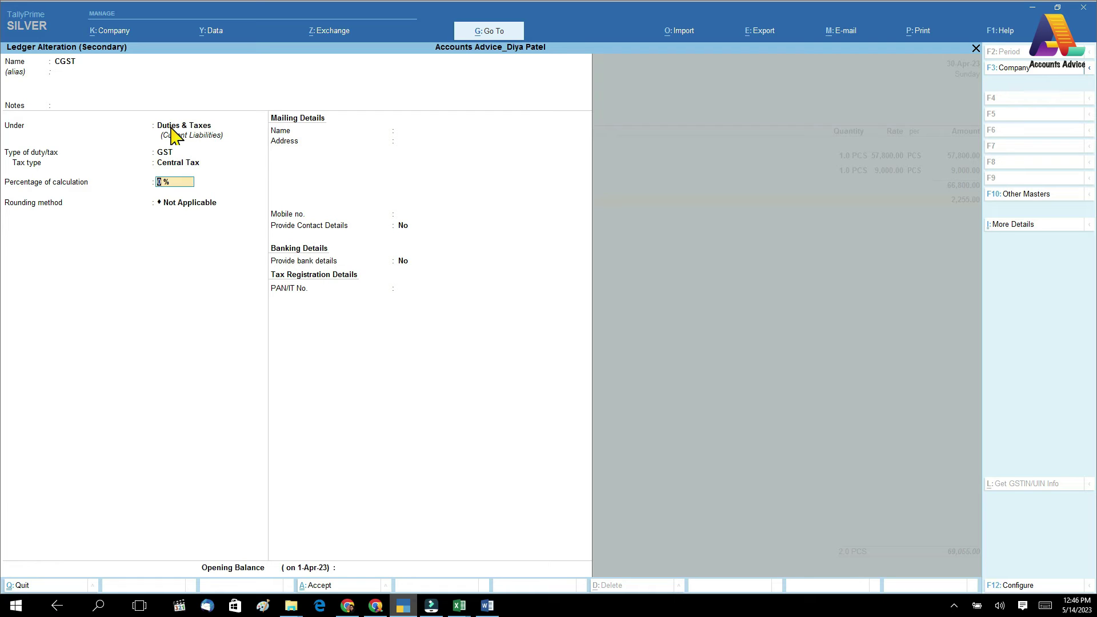
key("Return")
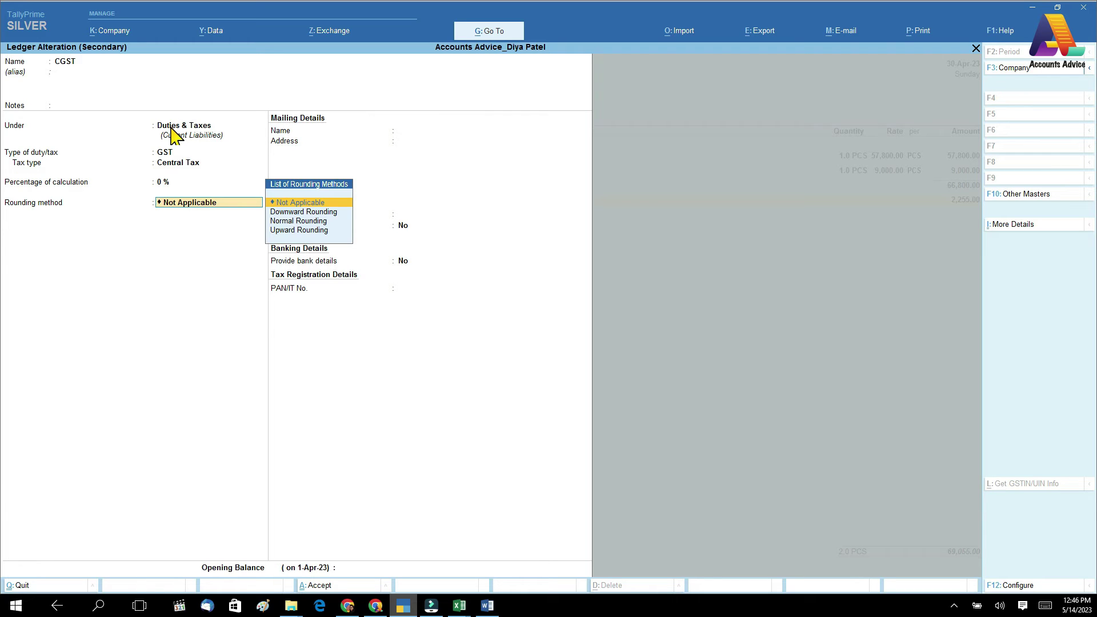
key("Return")
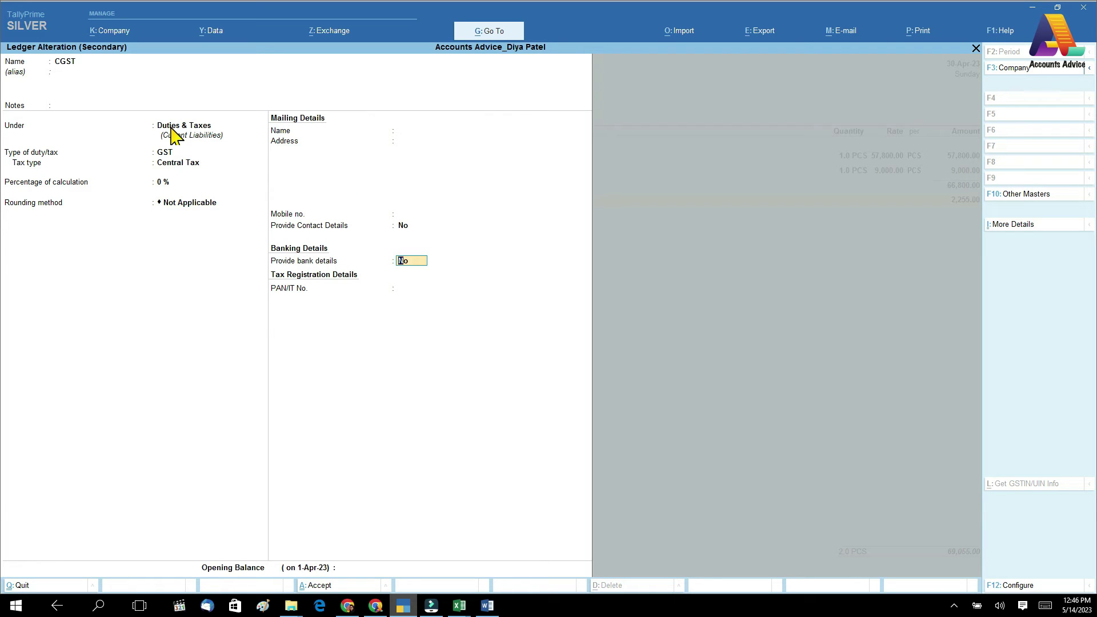
key("Return")
key("Return")
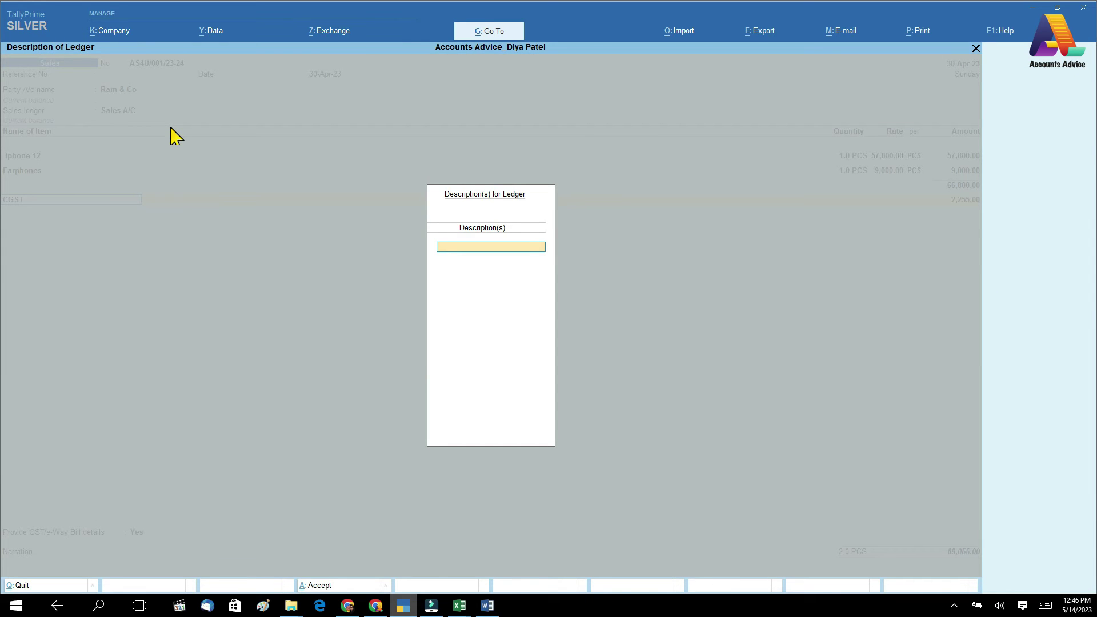
key("Return")
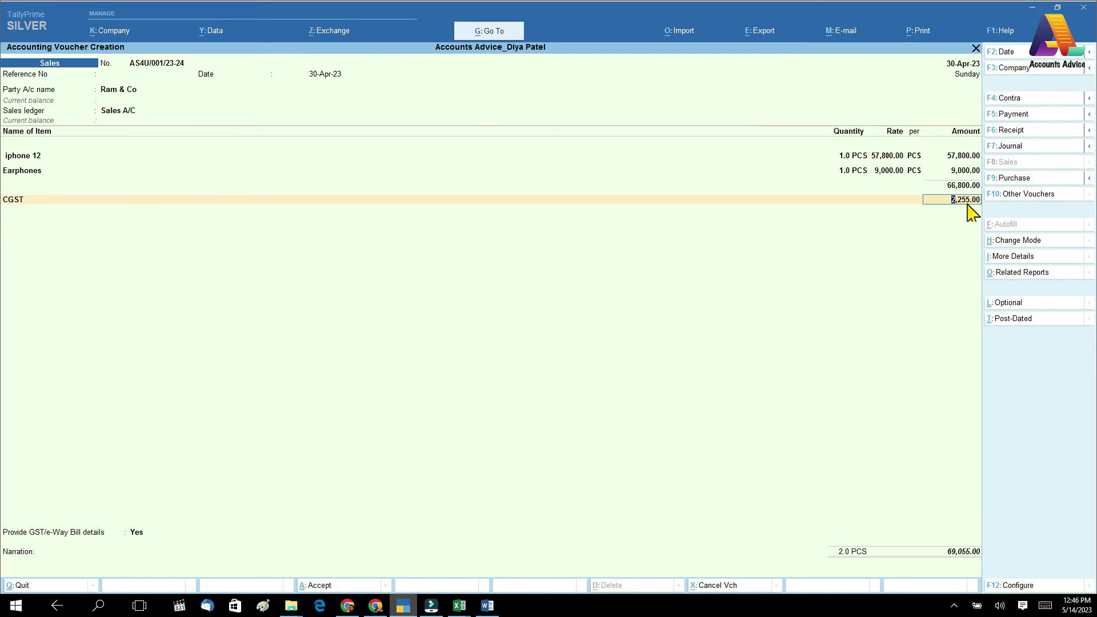
- Check the CGST amount in the Excel invoice, and accept the calculated CGST amount in the TallyPrime voucher
left_click(458, 605)
left_click(477, 566)
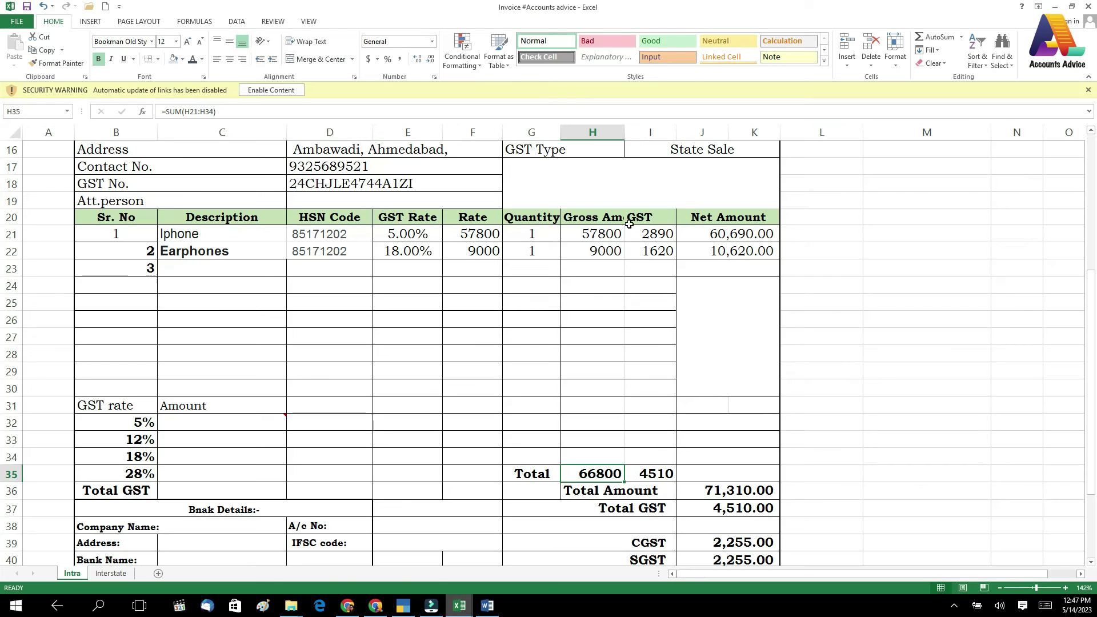
scroll(628, 399, "down", 2)
left_click(700, 446)
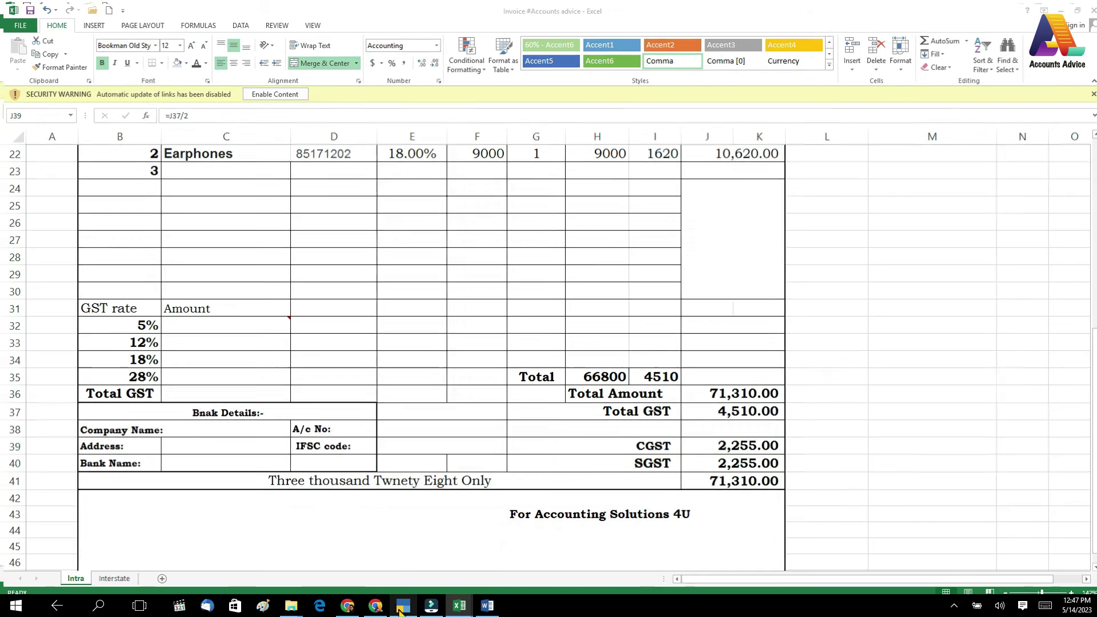
left_click(403, 605)
key("Return")
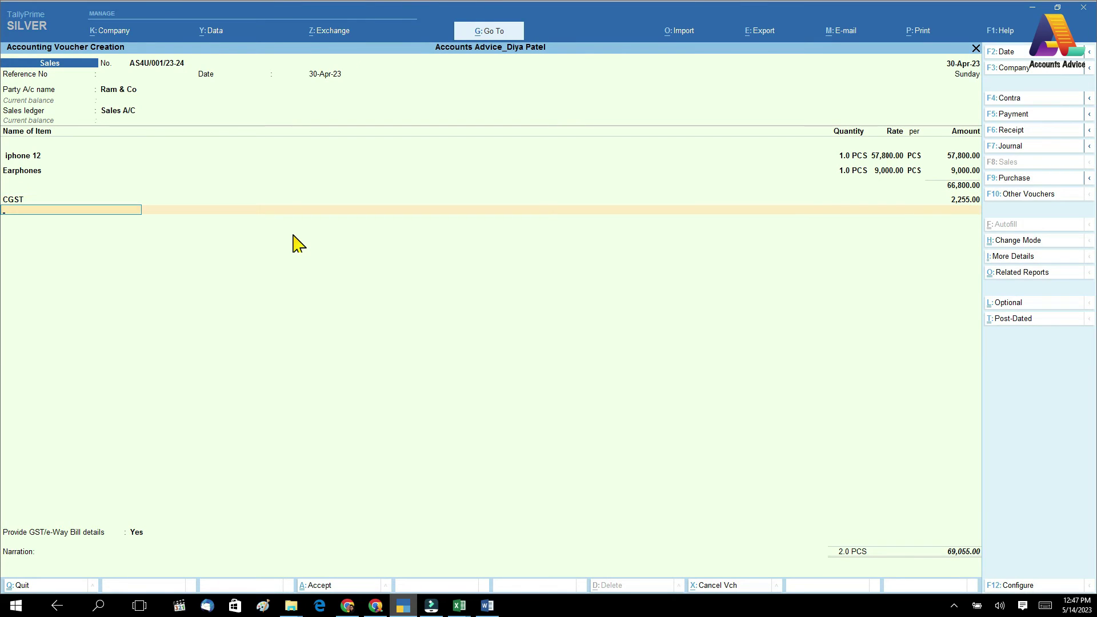
- Add the SGST ledger to the voucher below CGST
type("S")
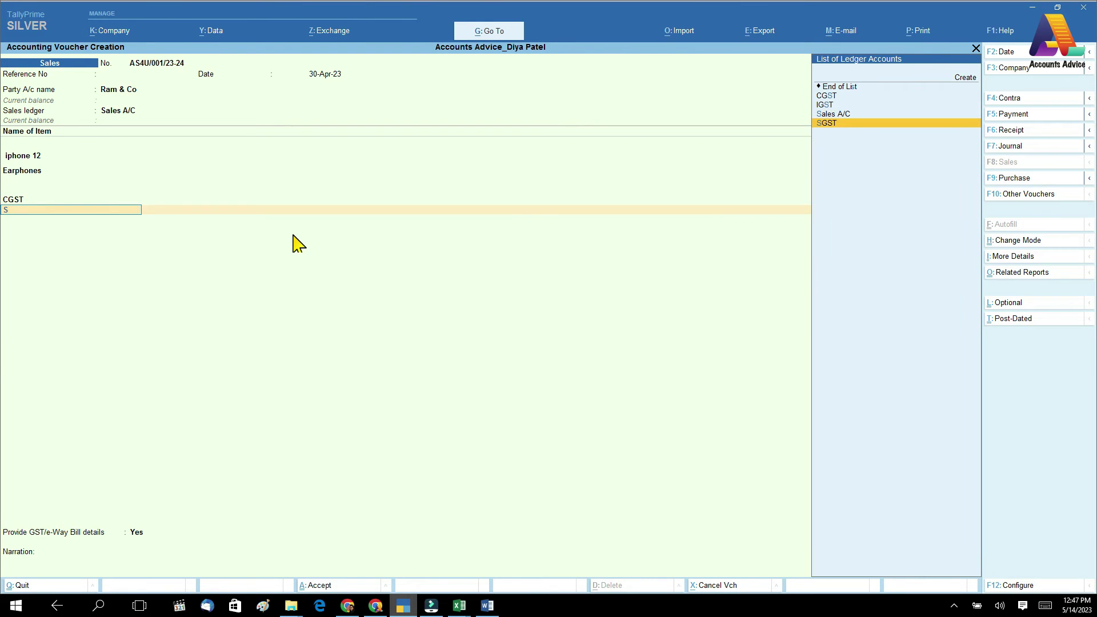
key("Return")
key("Return")
- Open the SGST ledger master from the voucher, review its group, duty type, tax type, percentage and rounding settings, and return to the SGST line
key("BackSpace")
key("ctrl+Return")
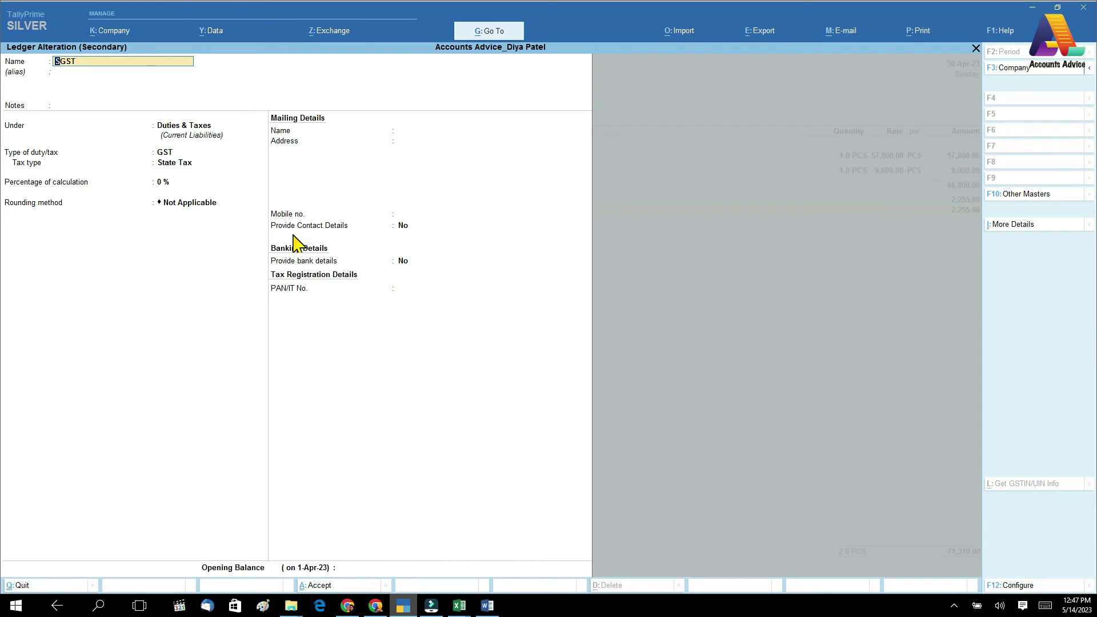
key("Return")
key("Return")
key("Return")
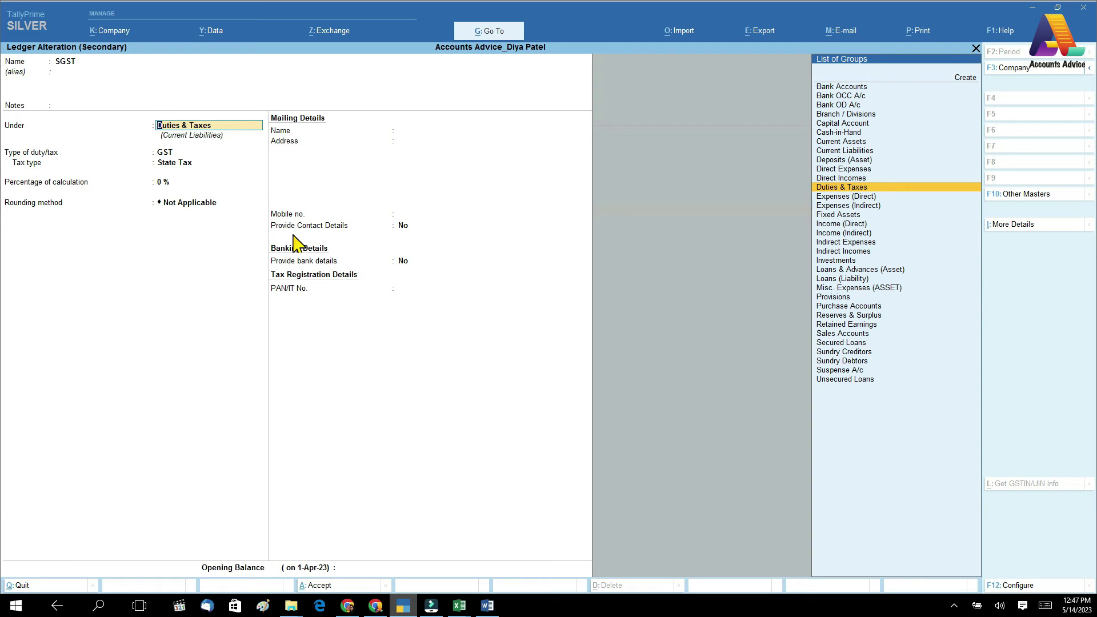
key("Return")
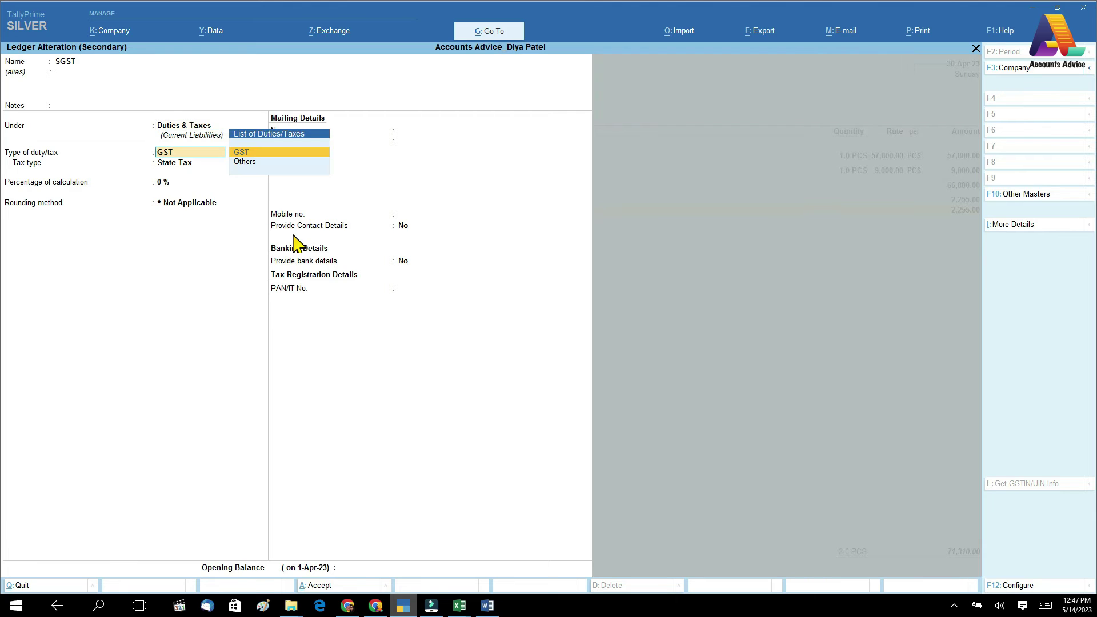
key("Return")
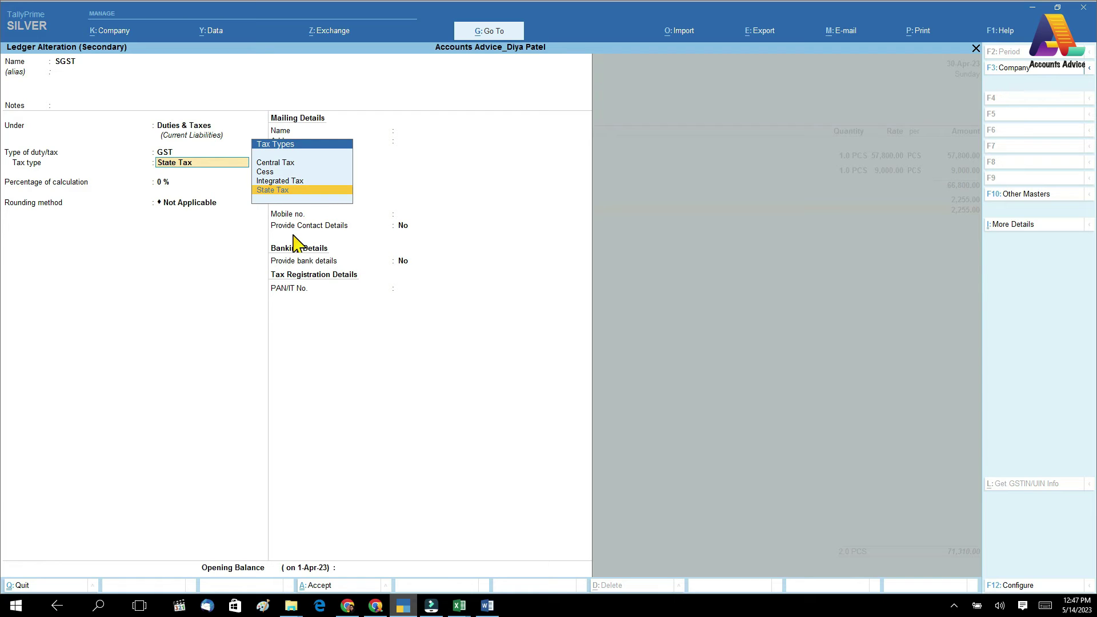
key("Return")
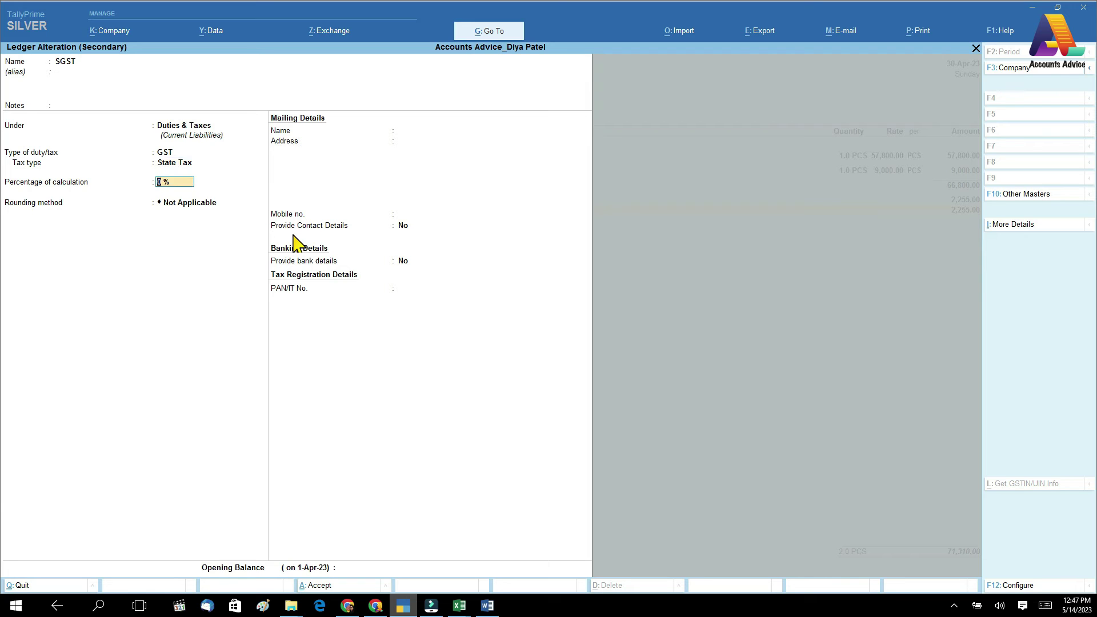
key("Return")
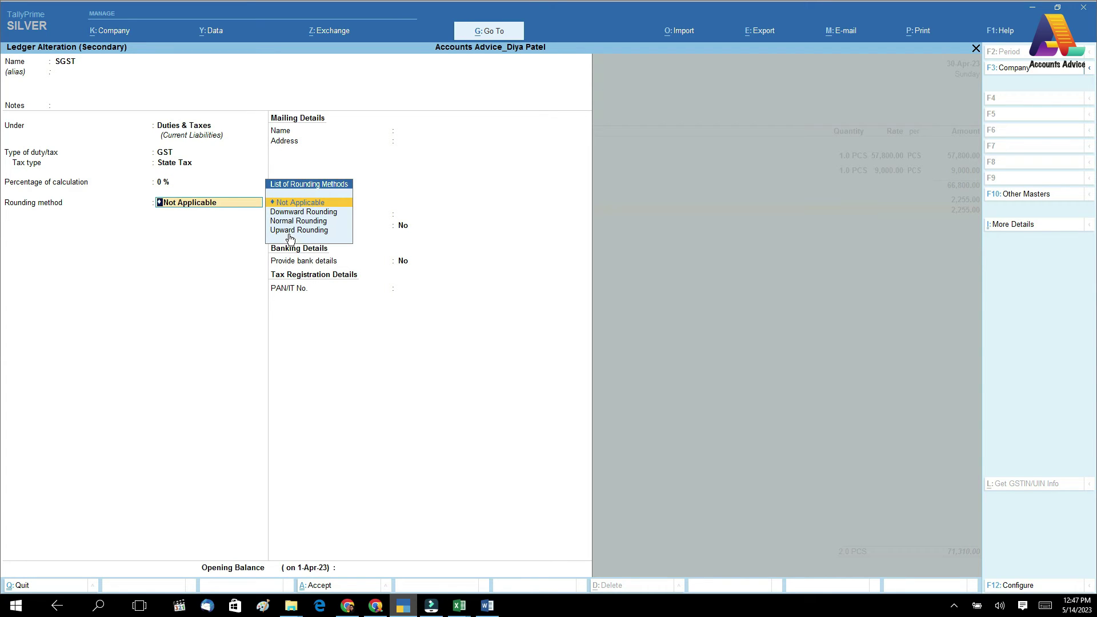
key("Return")
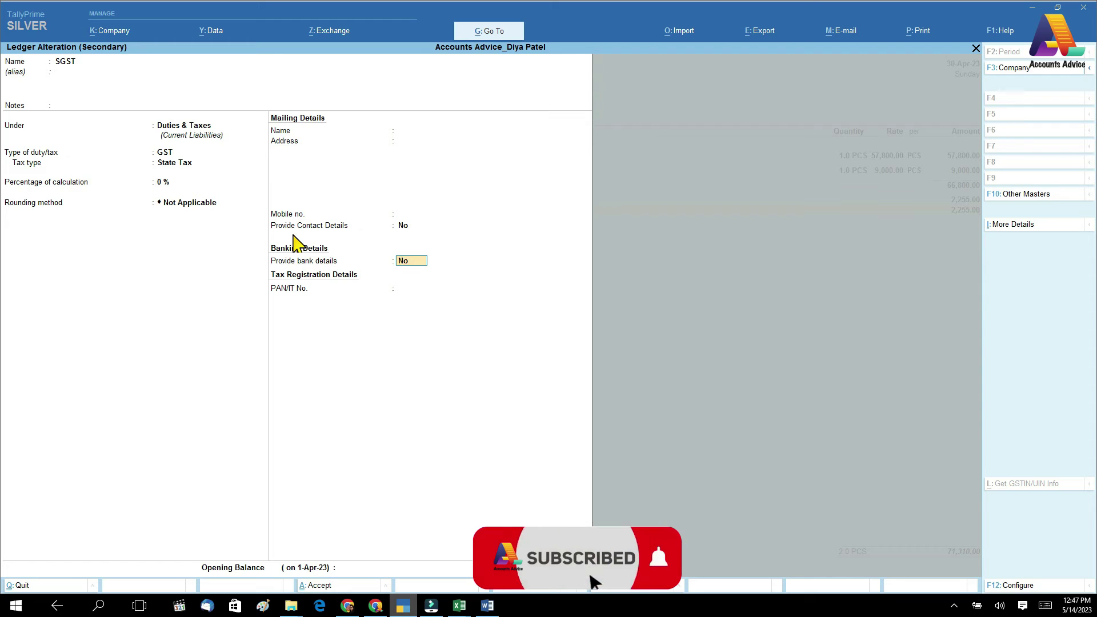
key("ctrl+a")
key("Return")
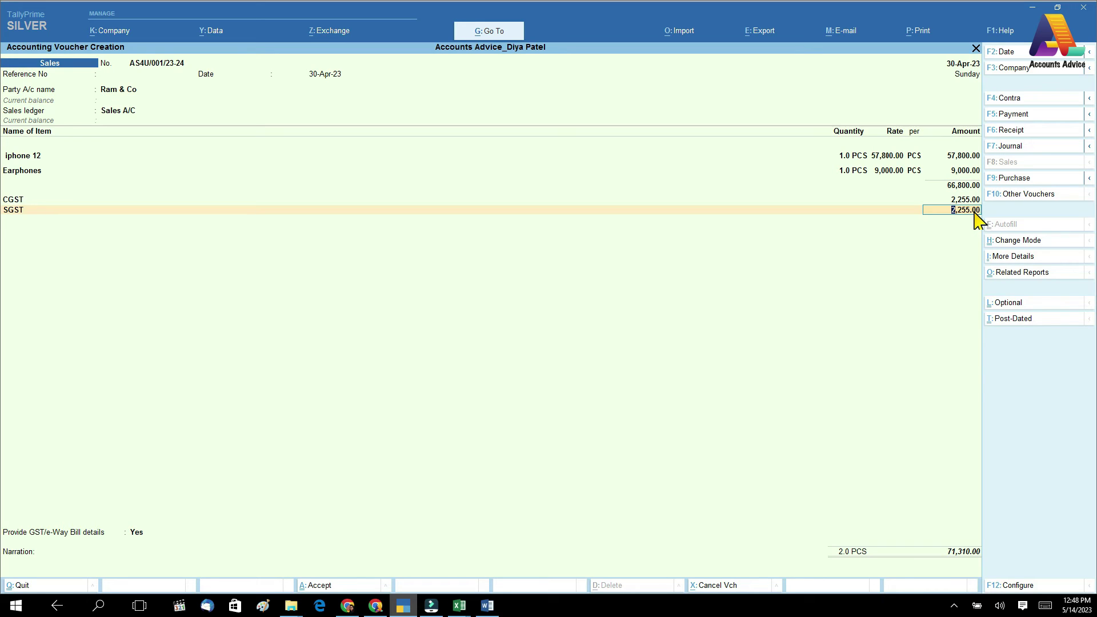
- Accept the calculated SGST amount, finish the tax ledger list, and set Provide GST/e-Way Bill details to No
key("Return")
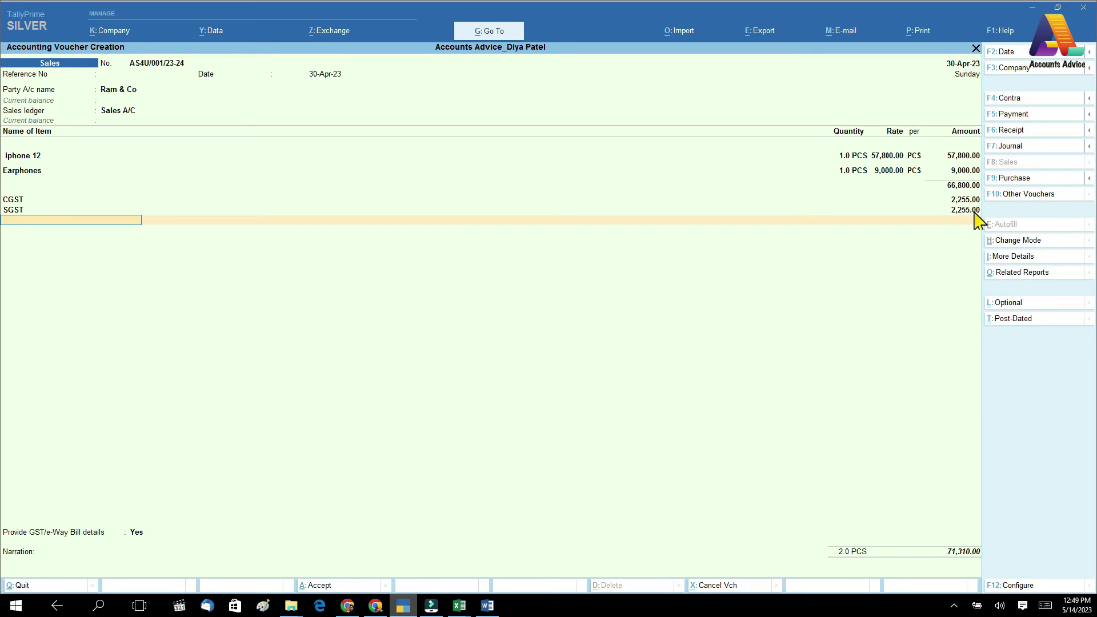
key("Return")
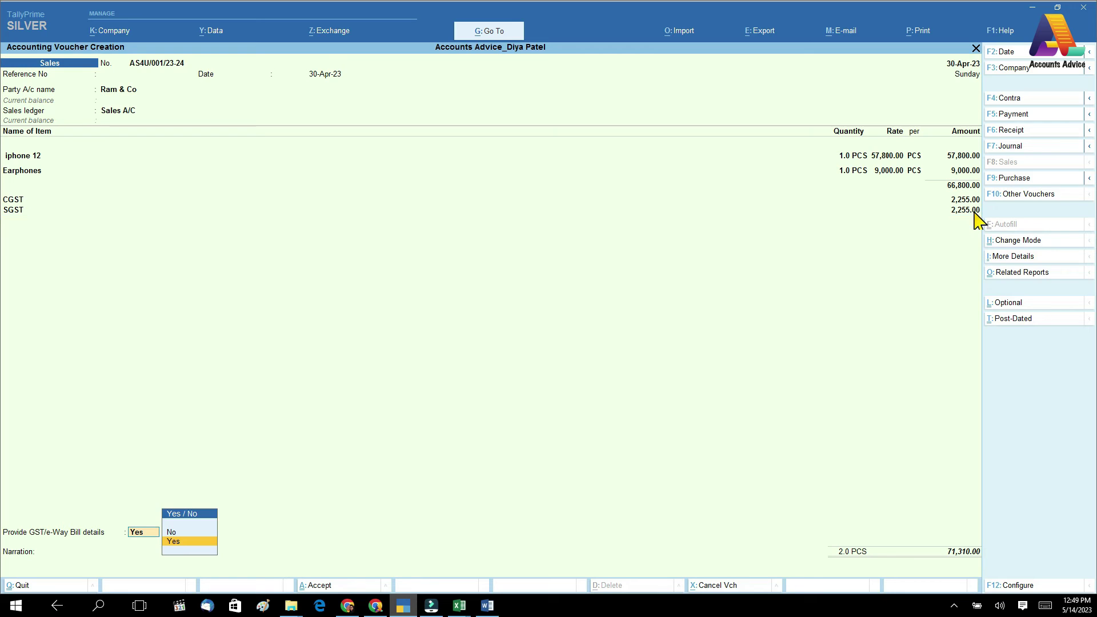
key("Up")
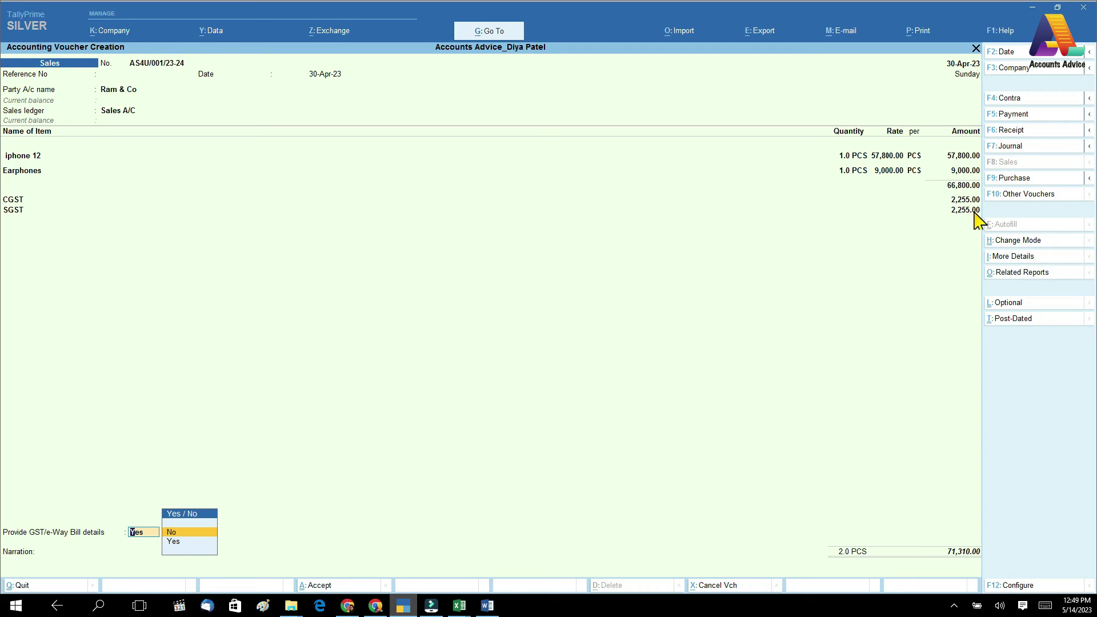
key("Return")
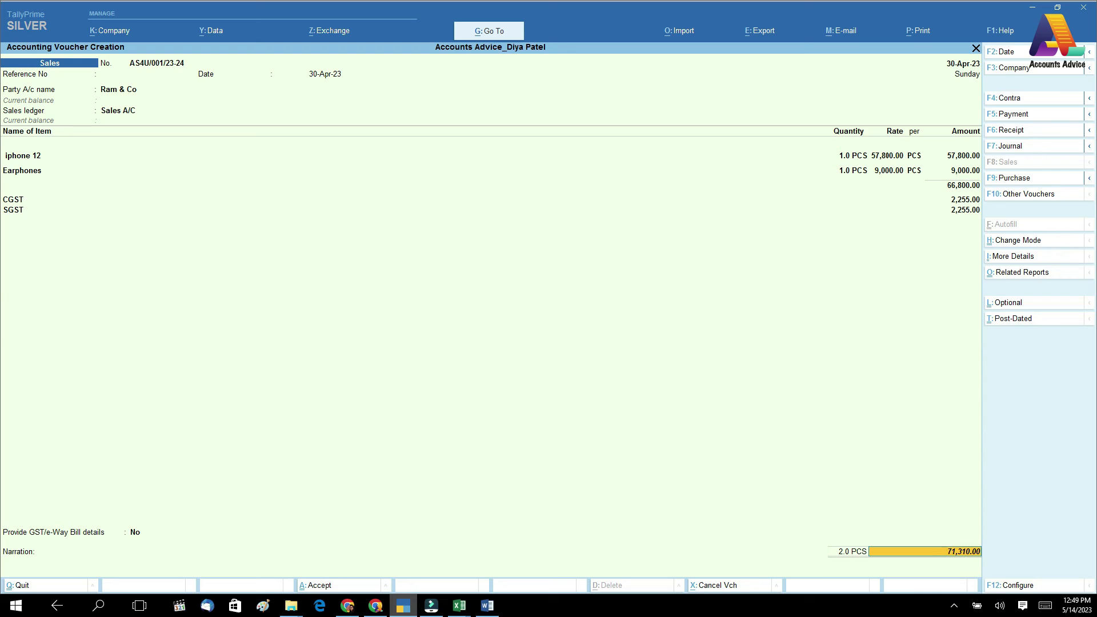
- Check the grand total in the Excel invoice against the voucher, and return to TallyPrime
mouse_move(469, 614)
left_click(463, 567)
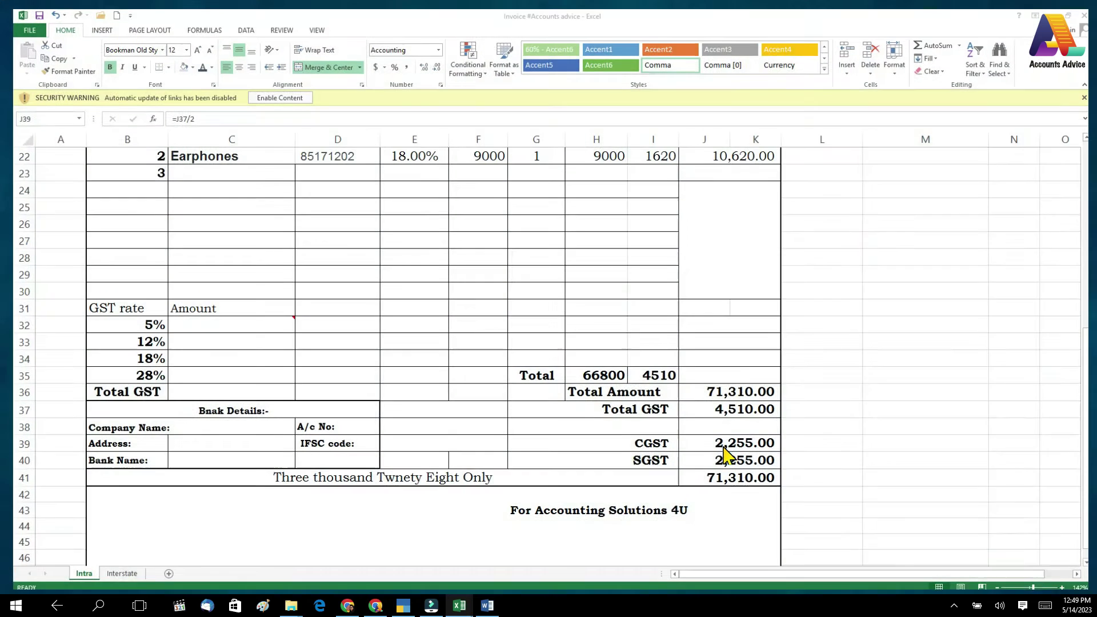
scroll(706, 524, "up", 1)
left_click(706, 525)
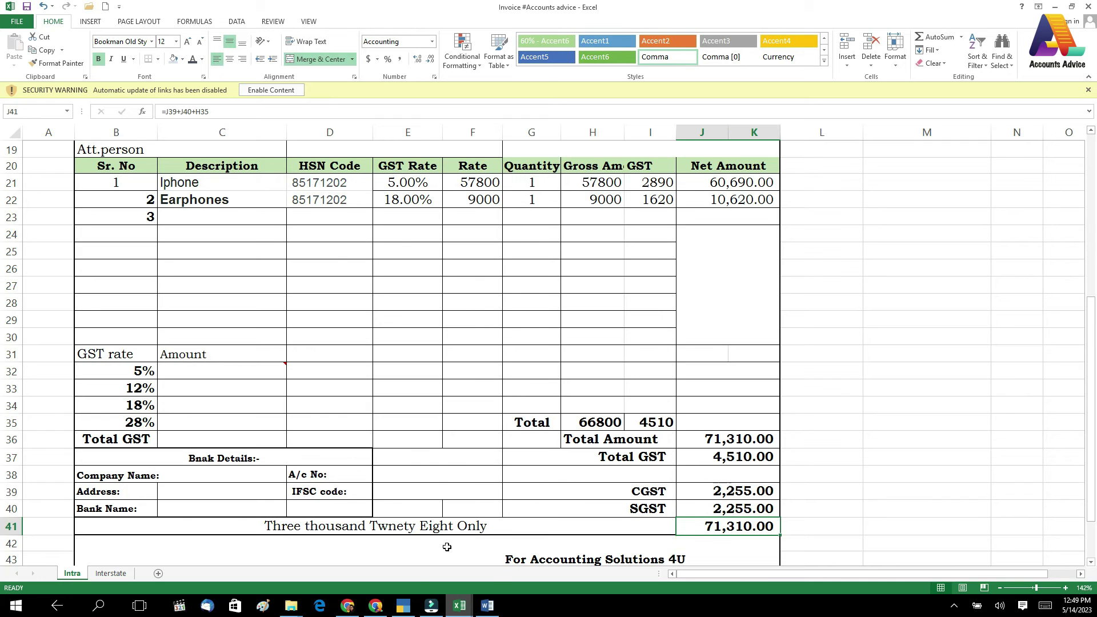
mouse_move(429, 610)
left_click(405, 606)
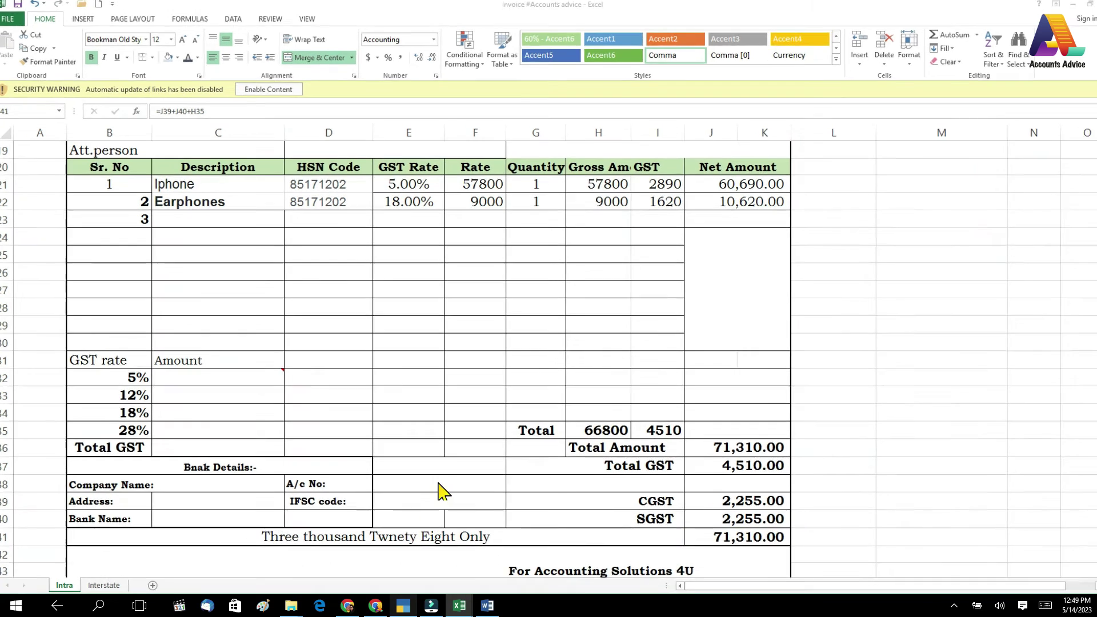
- Accept the bill-wise details for Ram & Co as New Ref AS4U/001/23-24 with 30 credit days
key("Return")
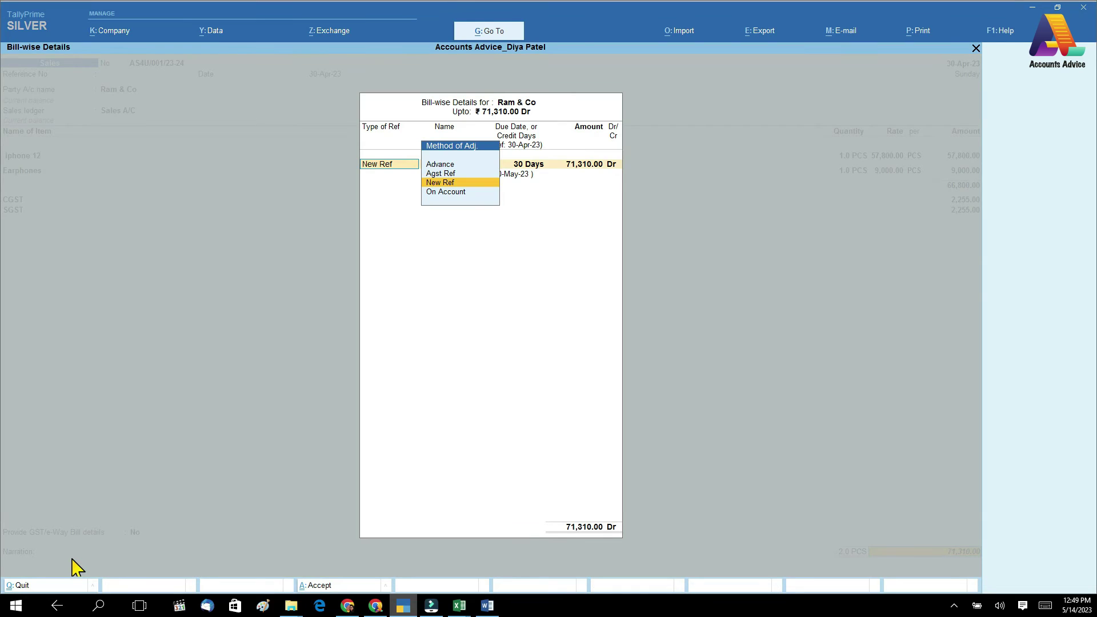
key("Return")
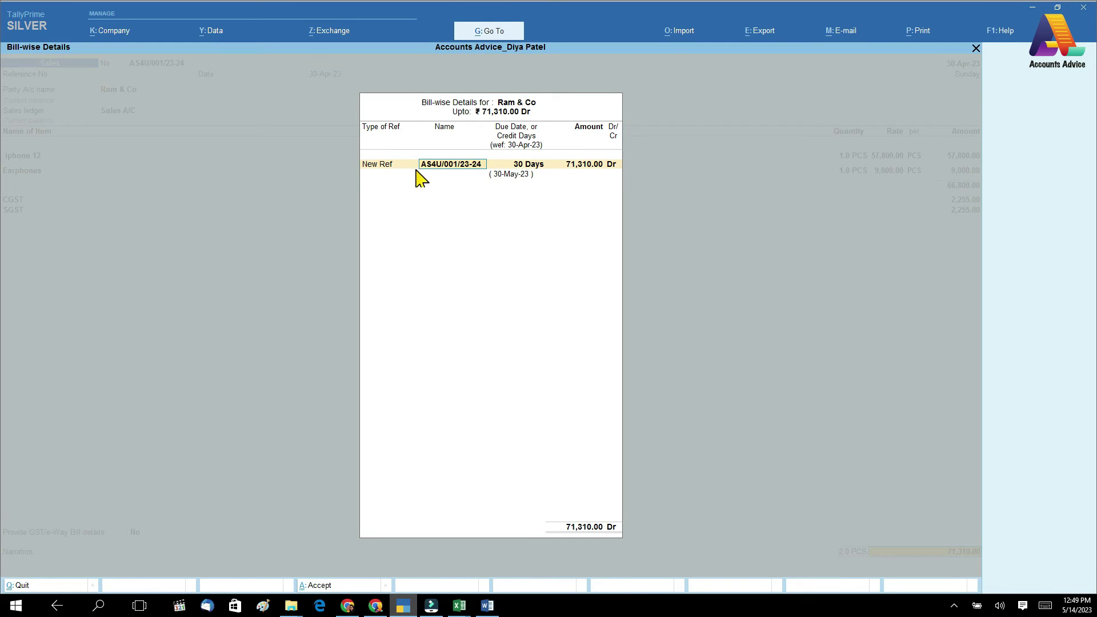
key("Return")
key("Return")
key("Return")
key("Return")
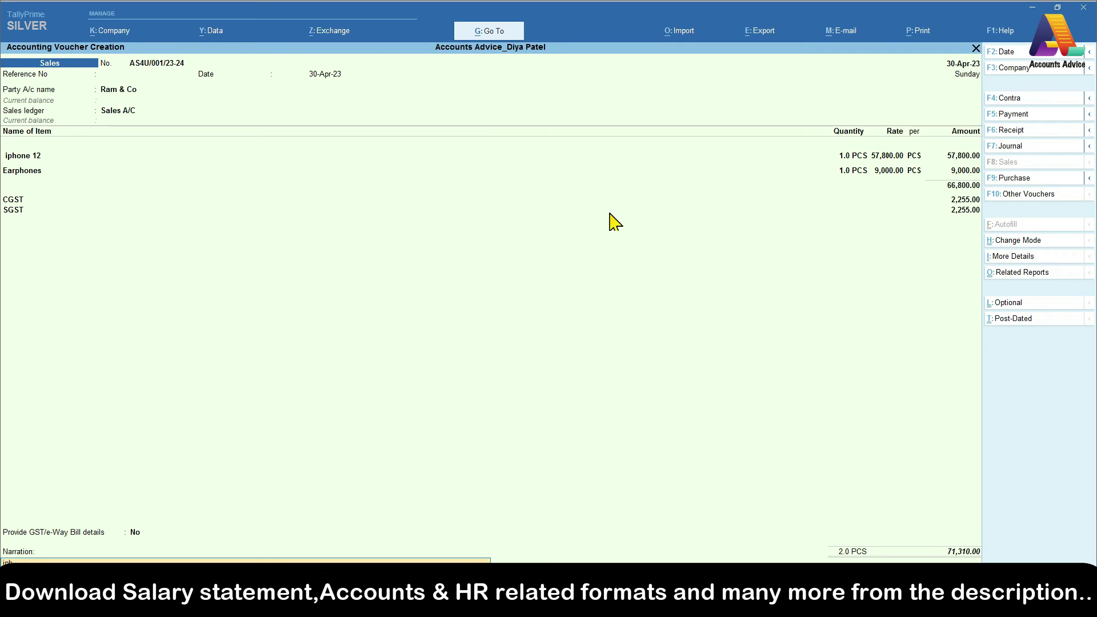
- Enter the narration "iphone & Earphone Ram" and save the sales voucher
type("iphone & Earphone Ram")
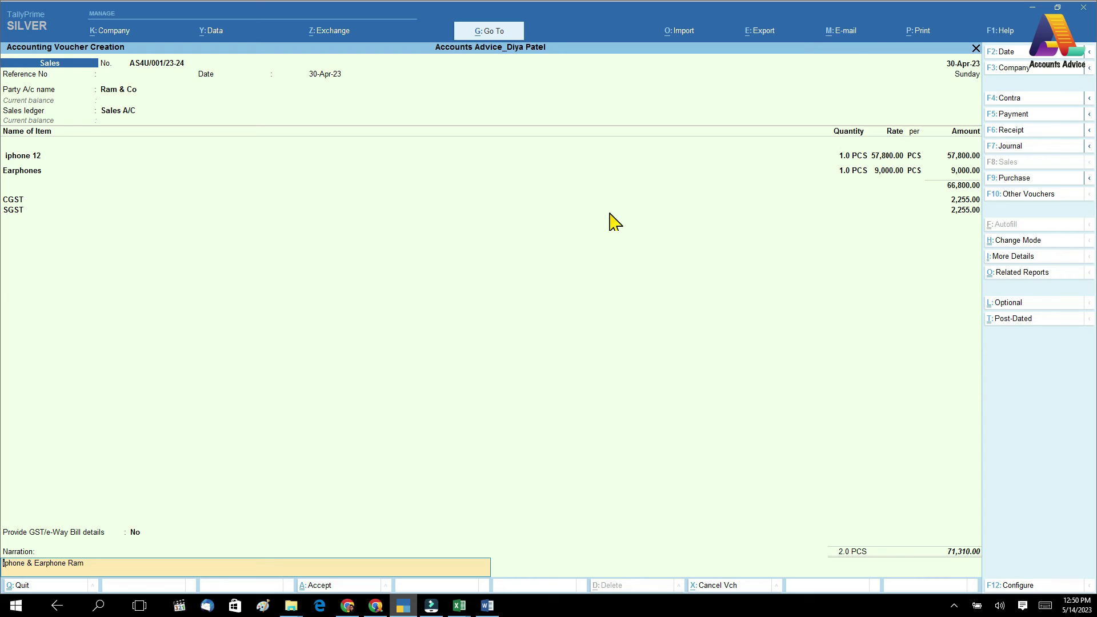
key("Return")
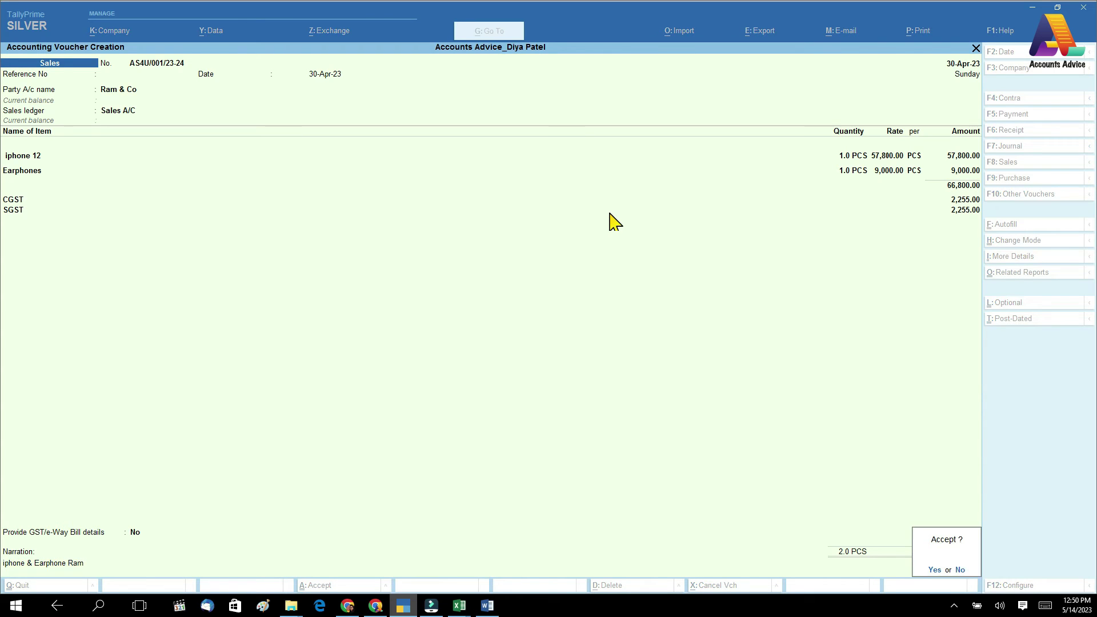
key("y")
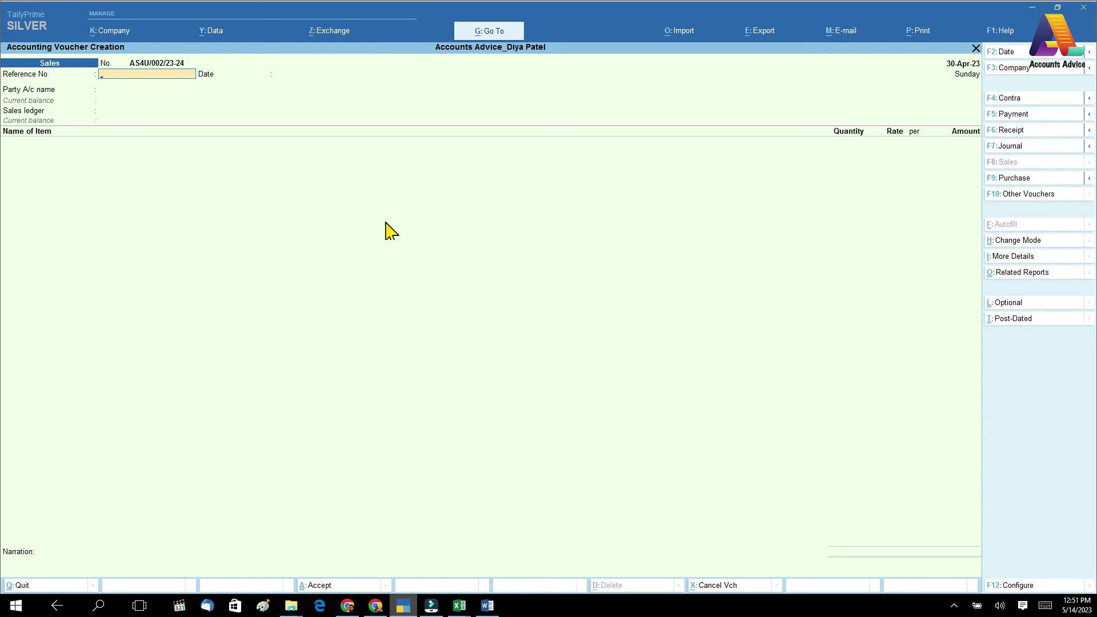
- Reopen saved sales voucher AS4U/001/23-24, examine its Tax Invoice in an enlarged print preview, and return to the voucher
key("Page_Up")
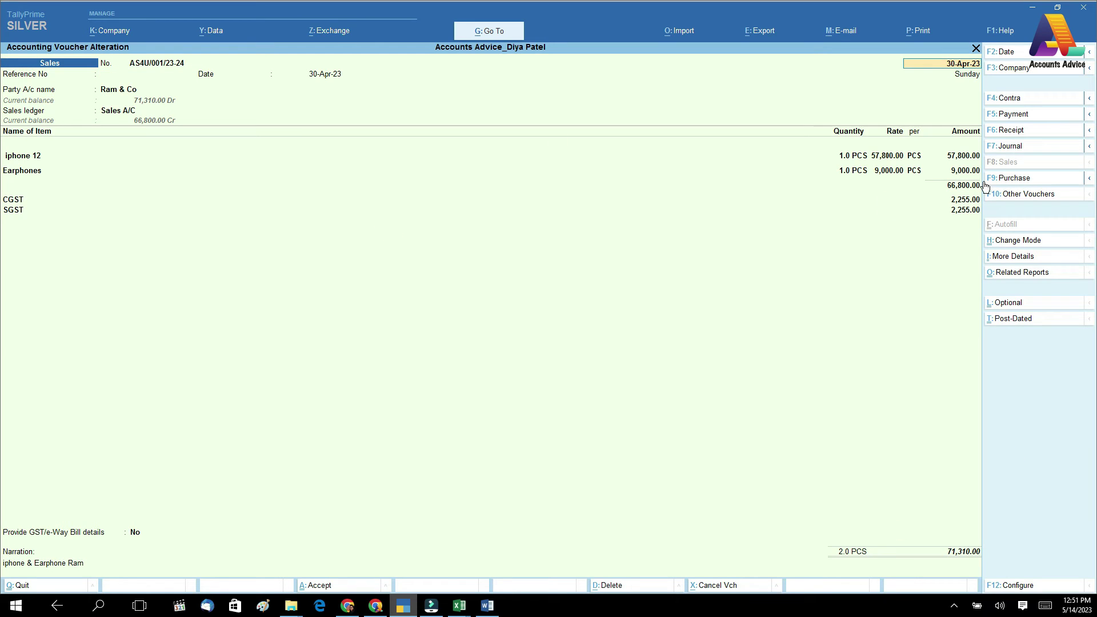
left_click(917, 33)
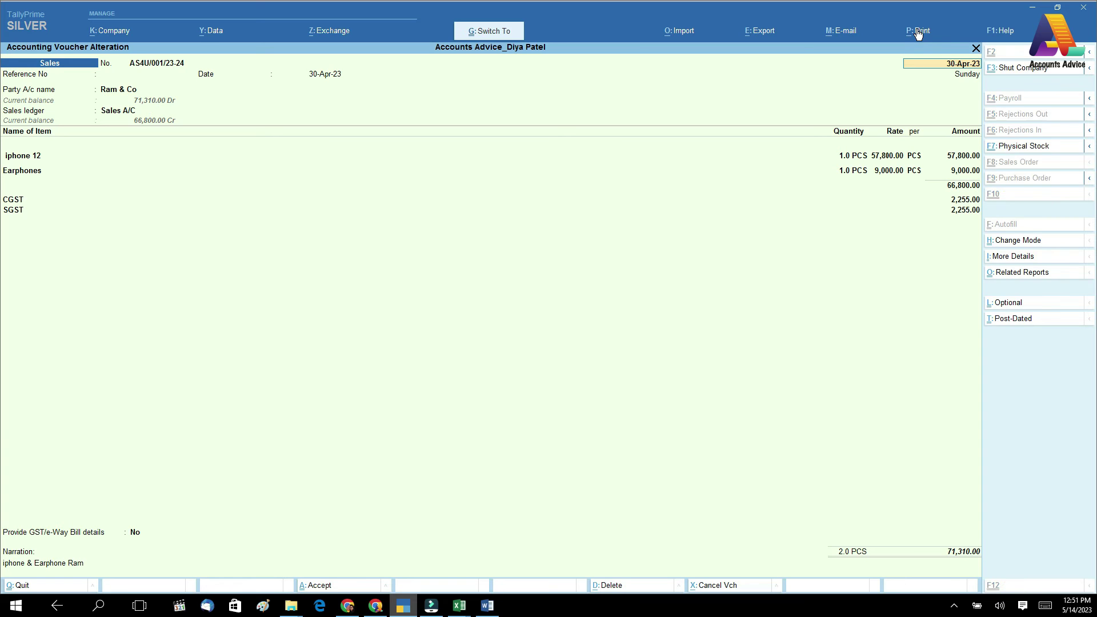
key("Return")
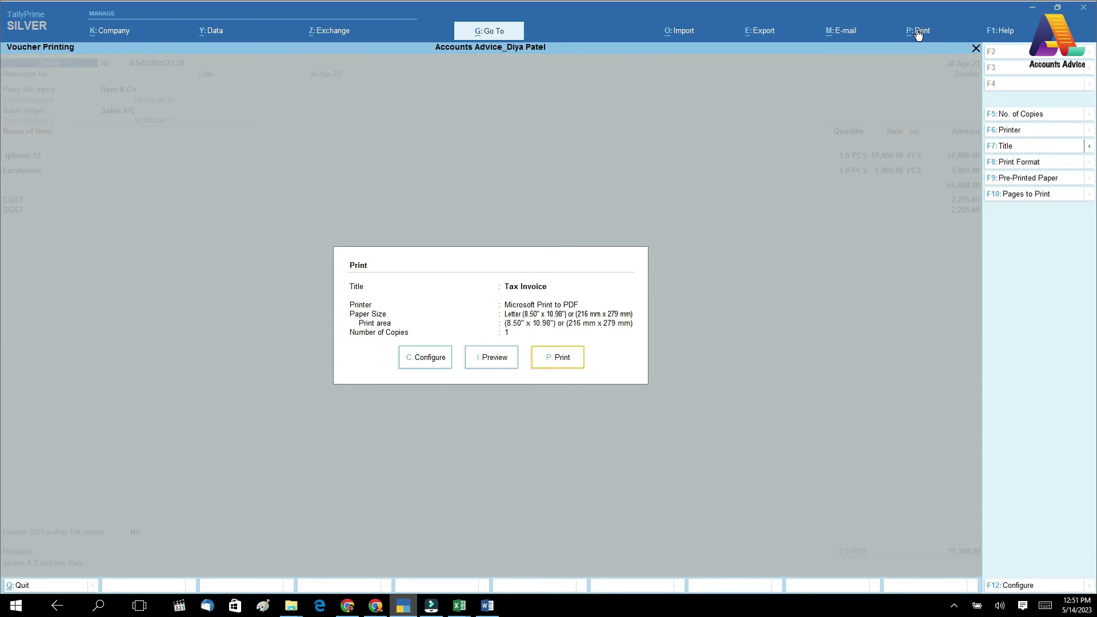
left_click(495, 361)
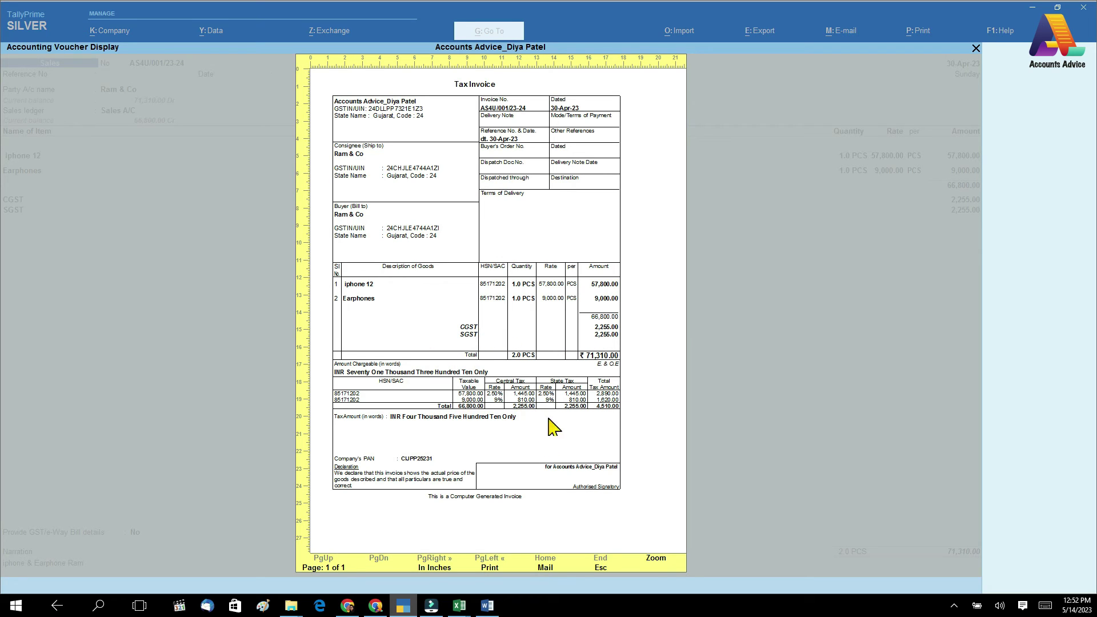
left_click(659, 558)
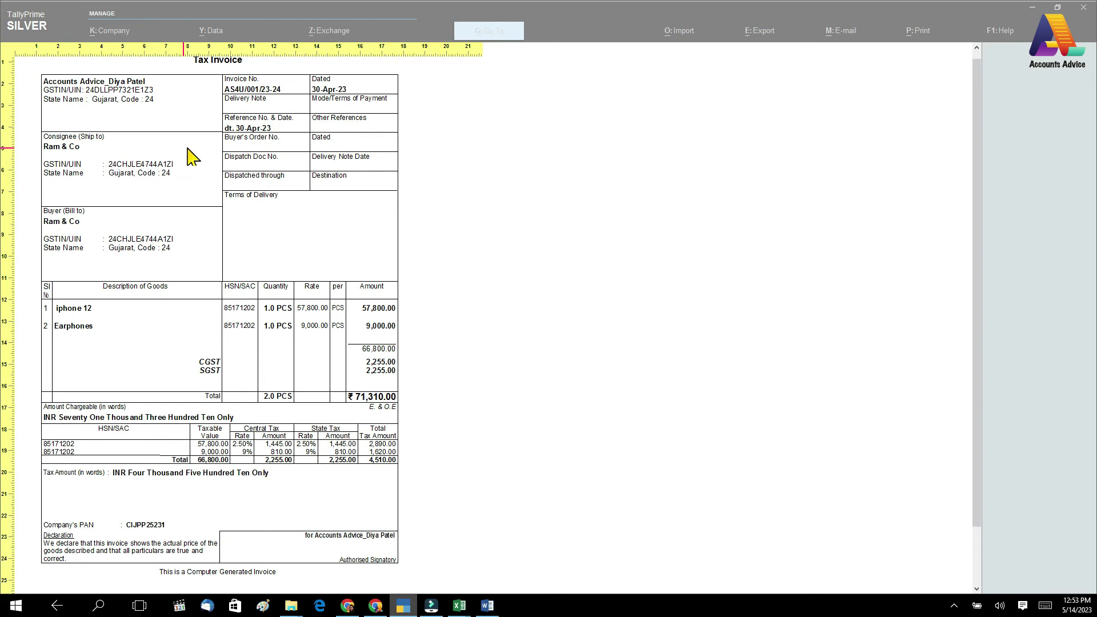
key("Escape")
key("Escape")
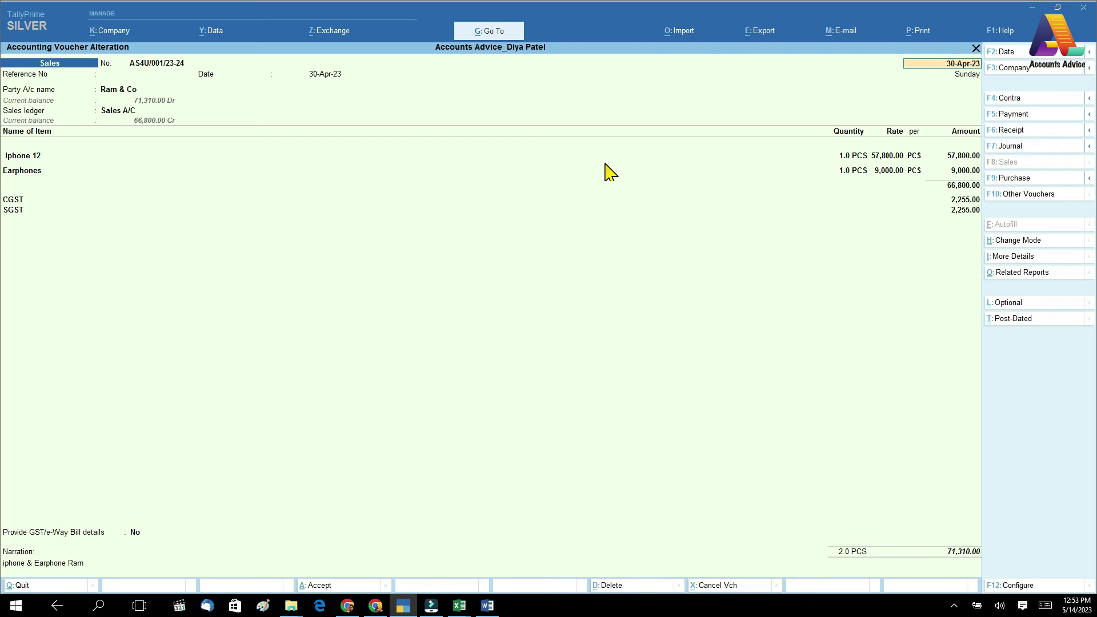
- Start printing the Tax Invoice through Microsoft Print to PDF, and cancel saving the output file
key("alt+p")
key("Return")
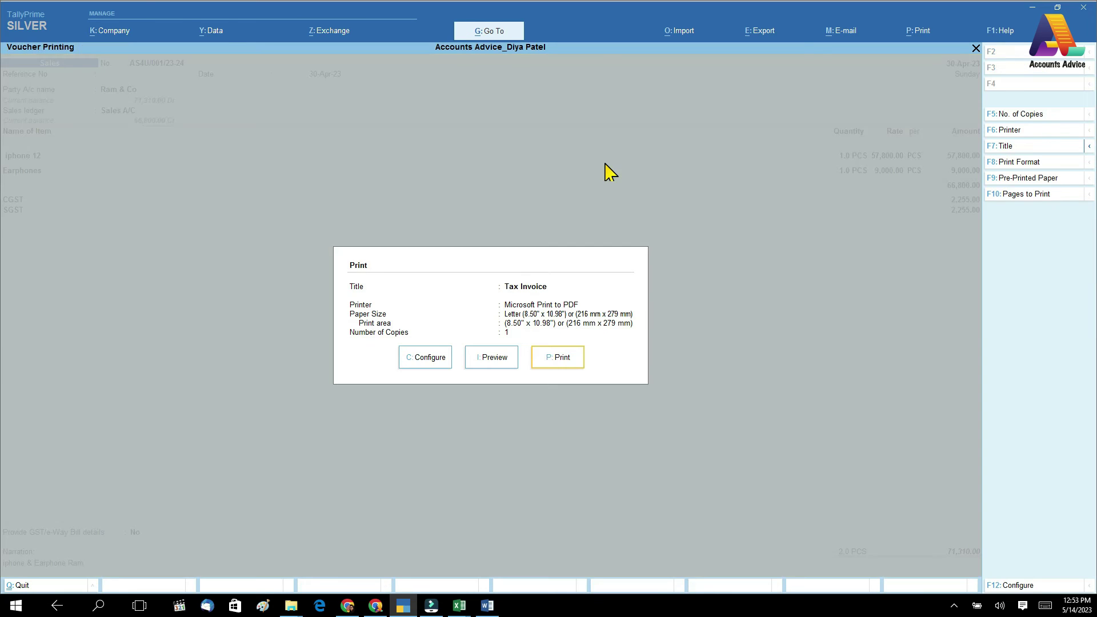
left_click(560, 354)
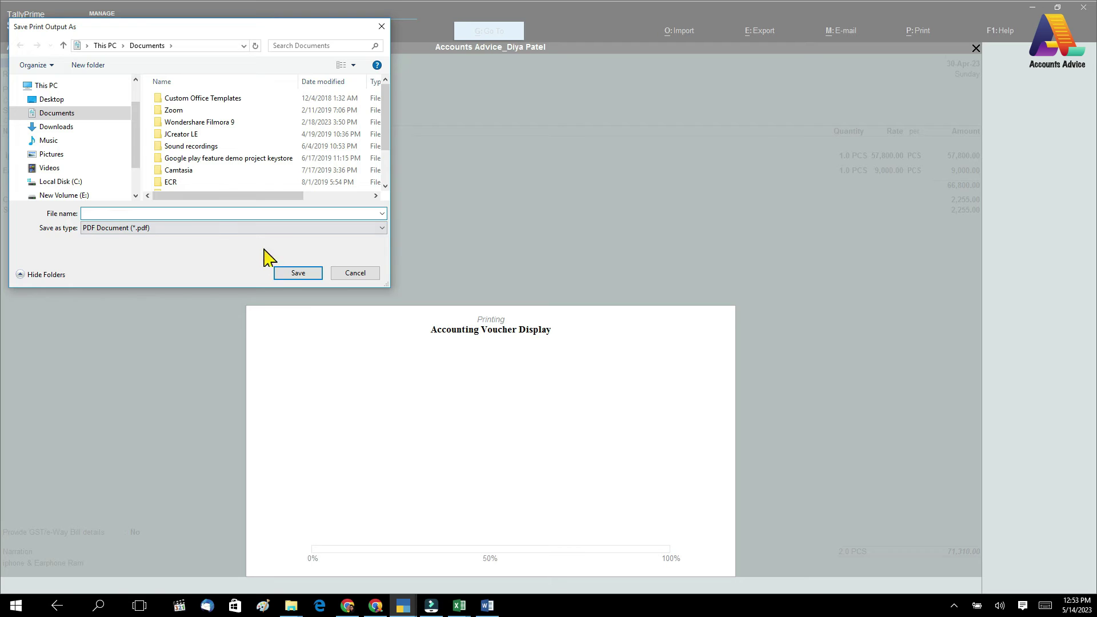
left_click(355, 273)
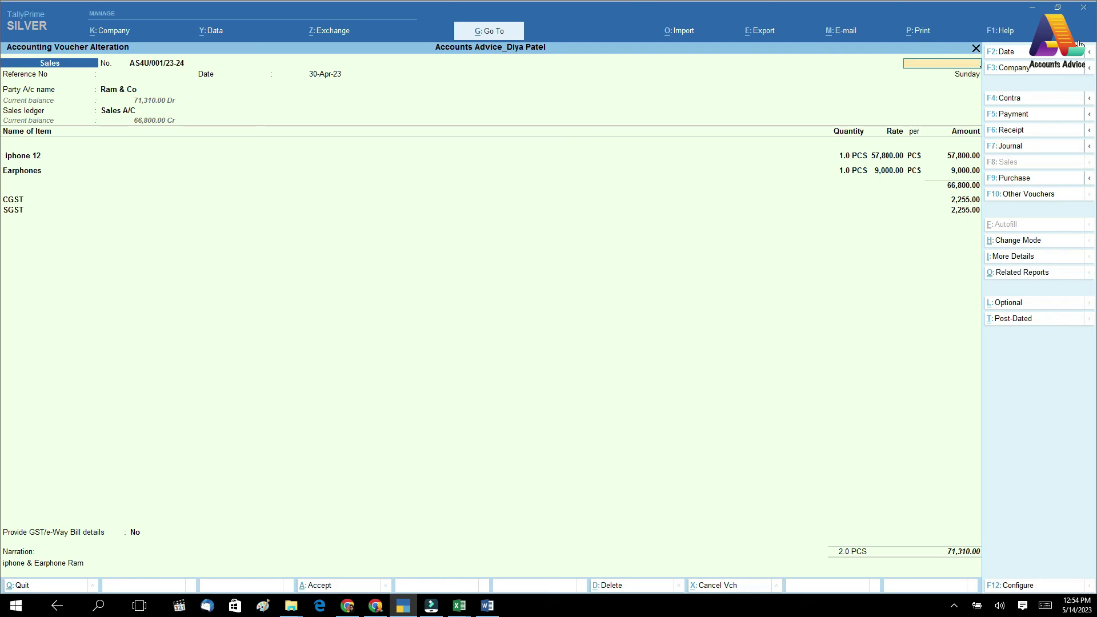
- View the e-mail options for the saved voucher, and leave its alteration for the blank sales voucher
left_click(837, 32)
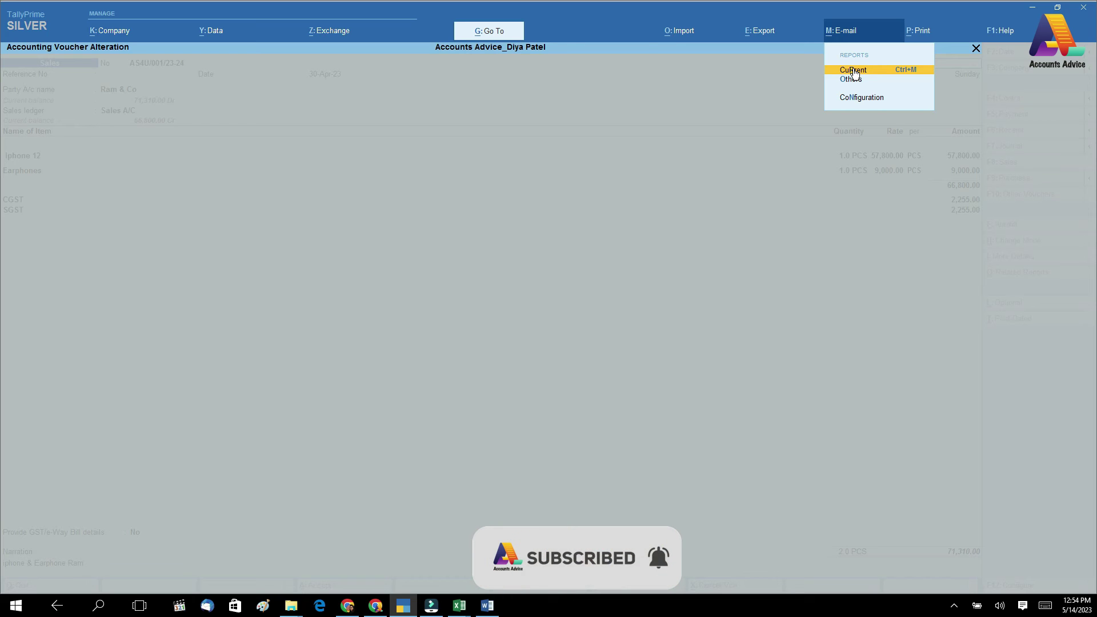
left_click(816, 104)
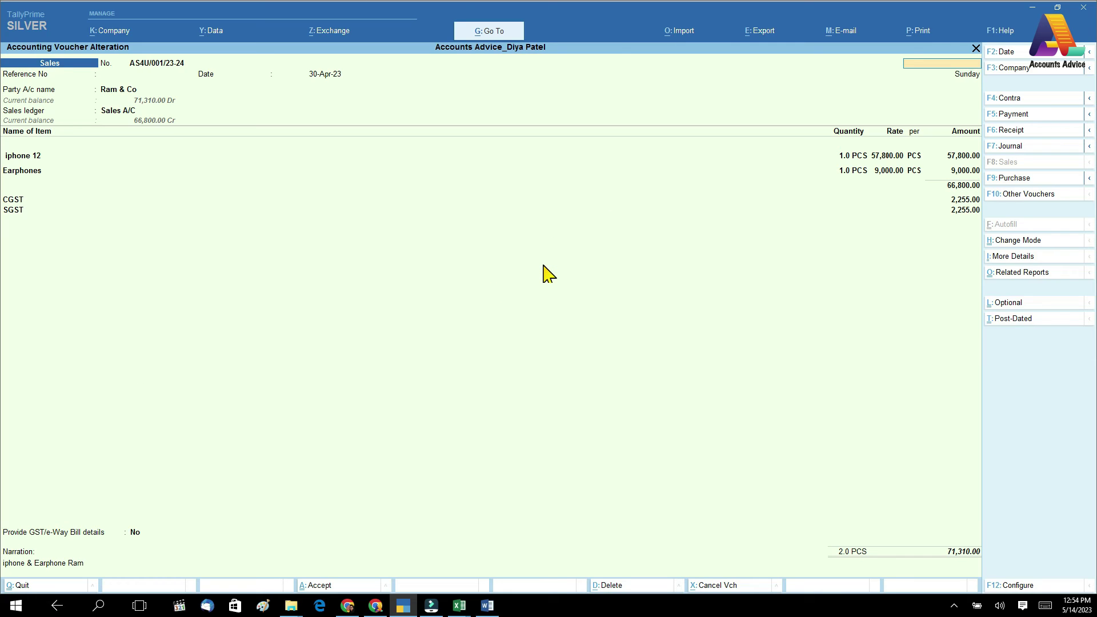
key("Escape")
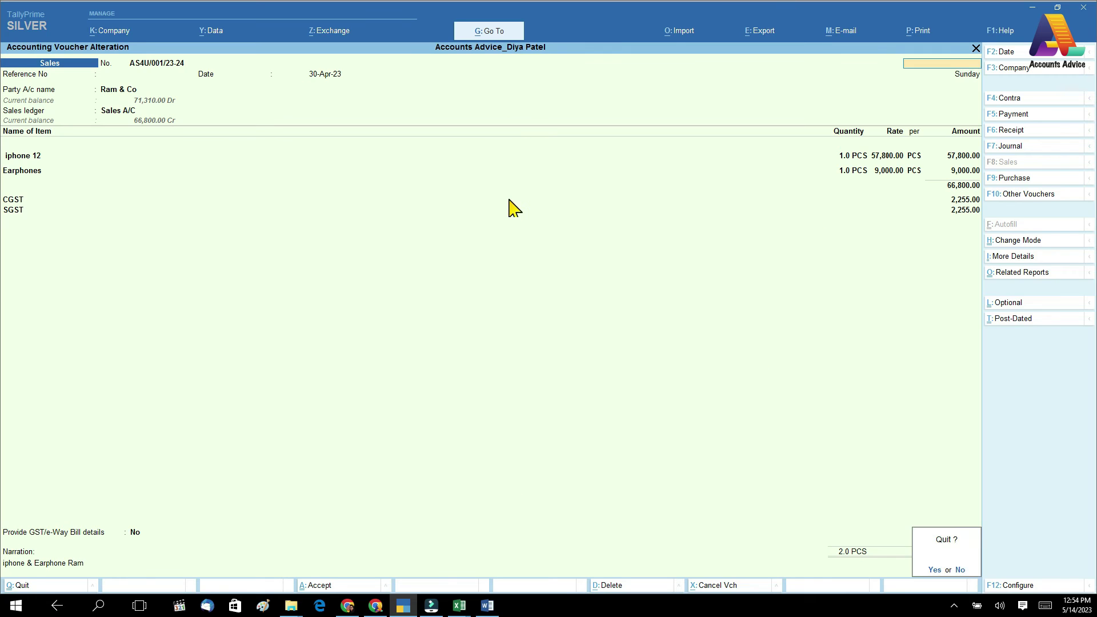
key("y")
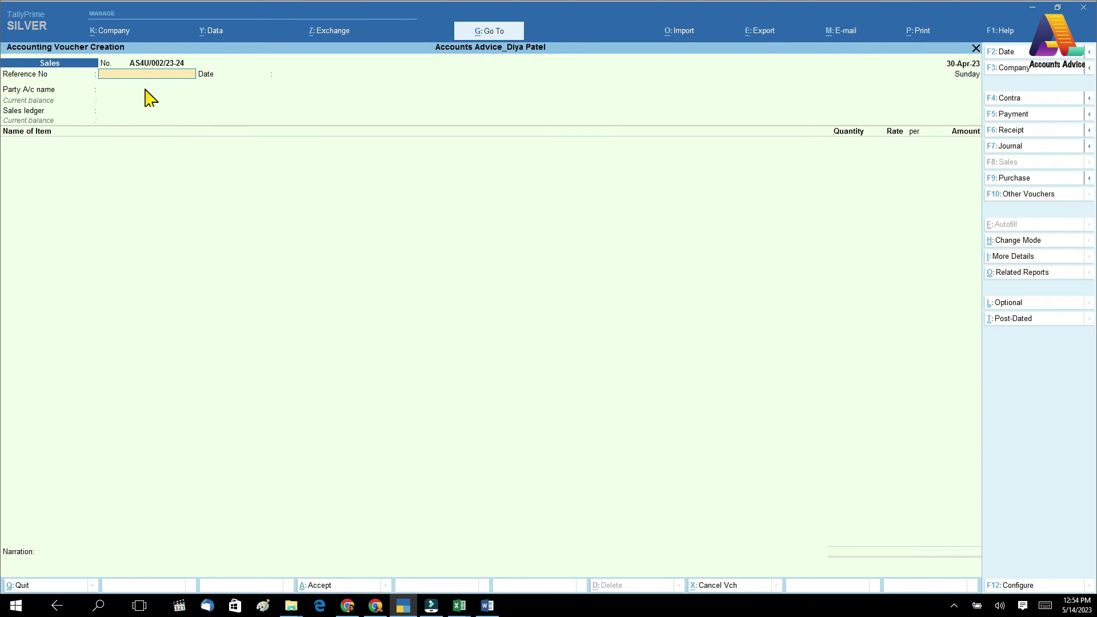
- Switch to the Excel invoice workbook's Interstate sheet, copy the client name Shyam & Co. LTD, and check the invoice number
left_click(459, 605)
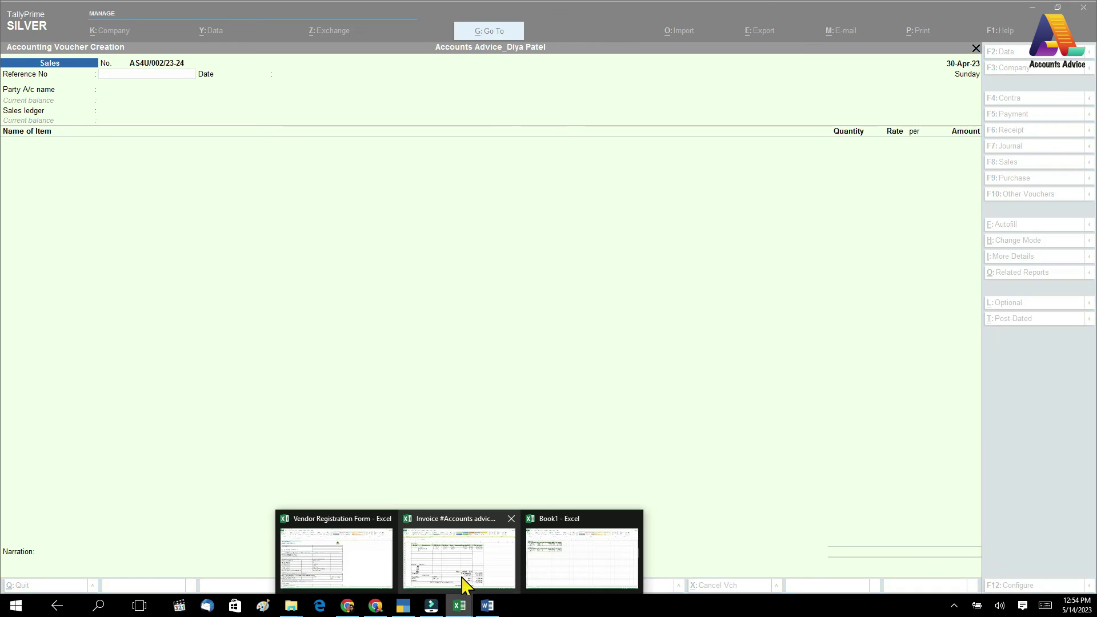
left_click(451, 572)
left_click(111, 572)
scroll(295, 286, "down", 4)
scroll(294, 291, "up", 5)
left_click(360, 197)
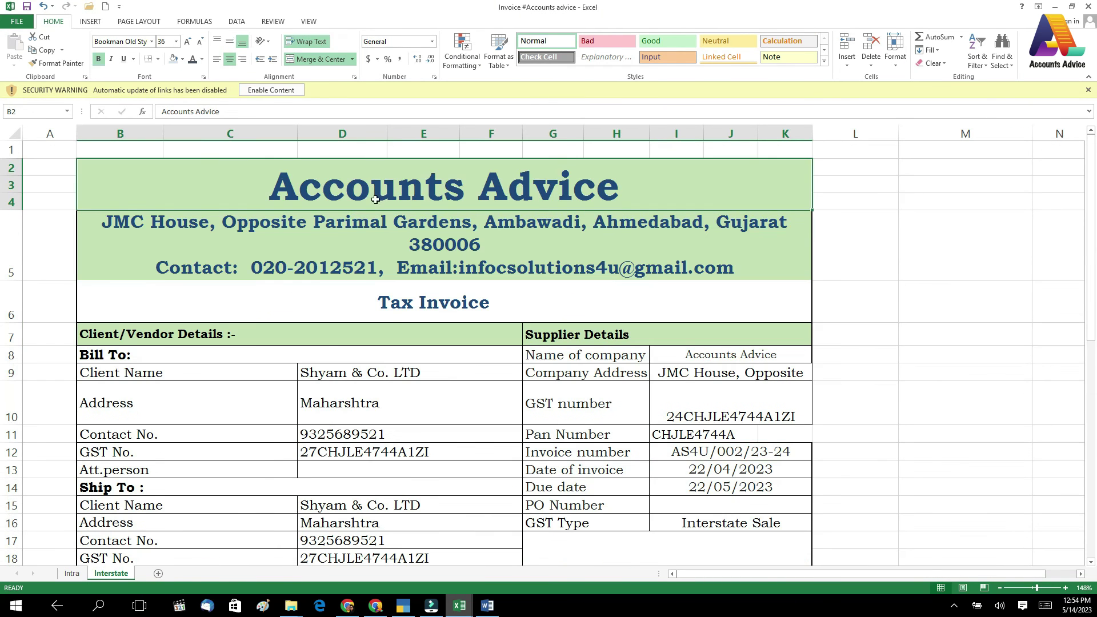
left_click(375, 372)
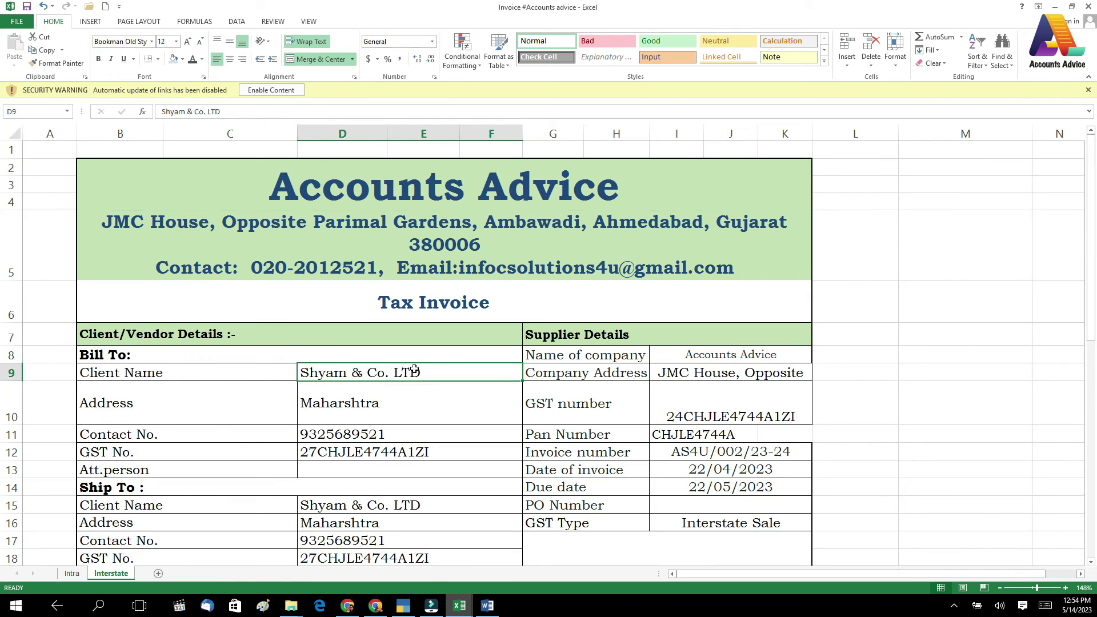
key("ctrl+c")
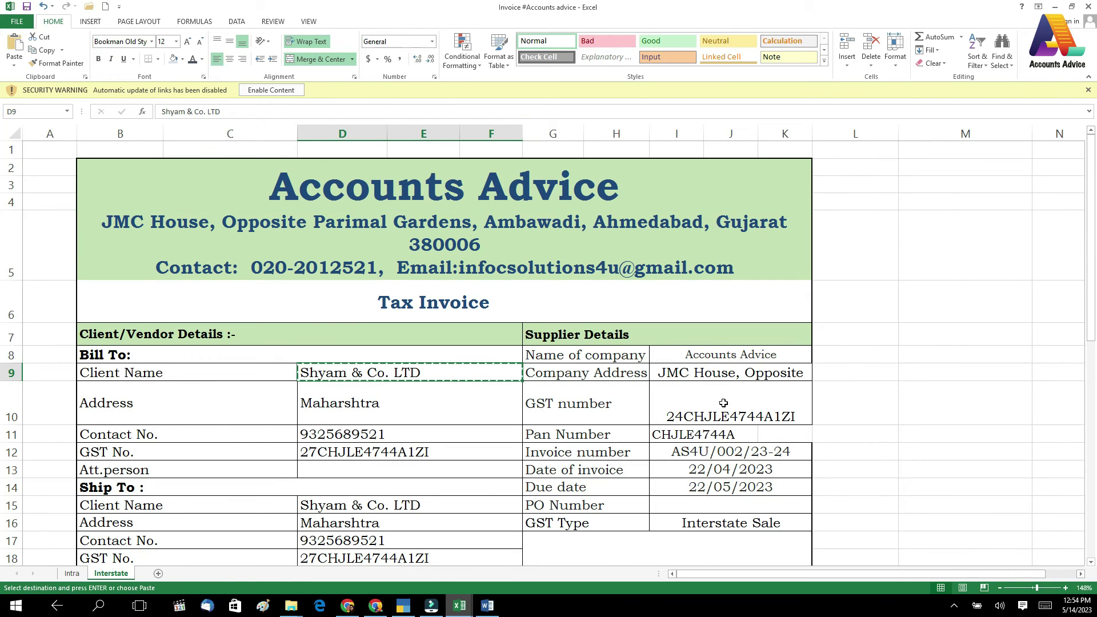
left_click(706, 453)
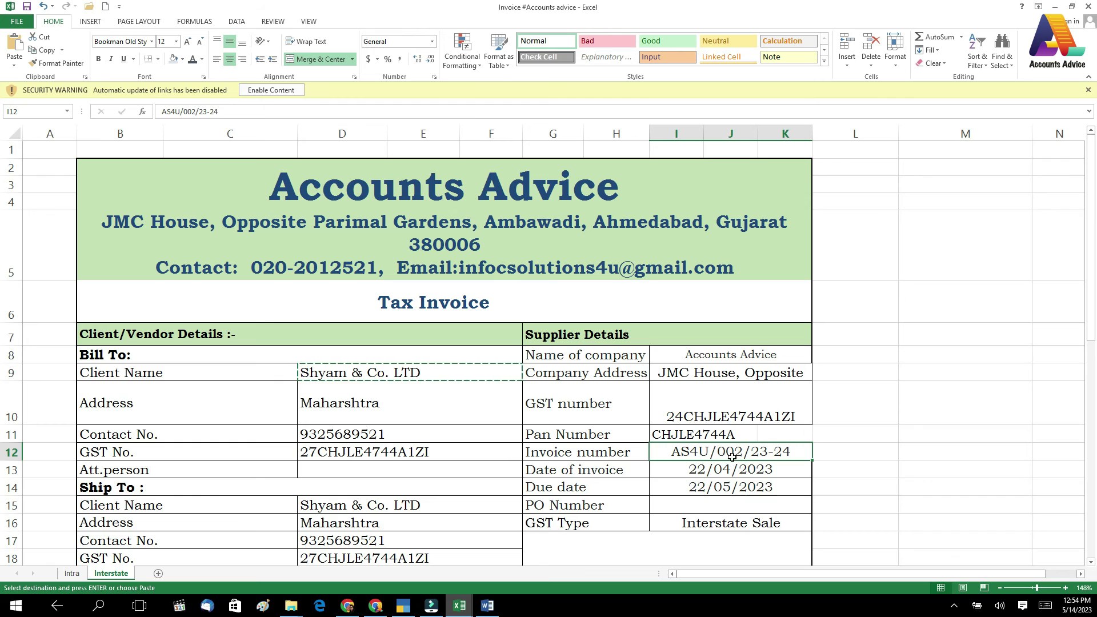
- Return to TallyPrime's blank sales voucher, leave the reference number empty, and set the reference date to 30.4.23
left_click(403, 605)
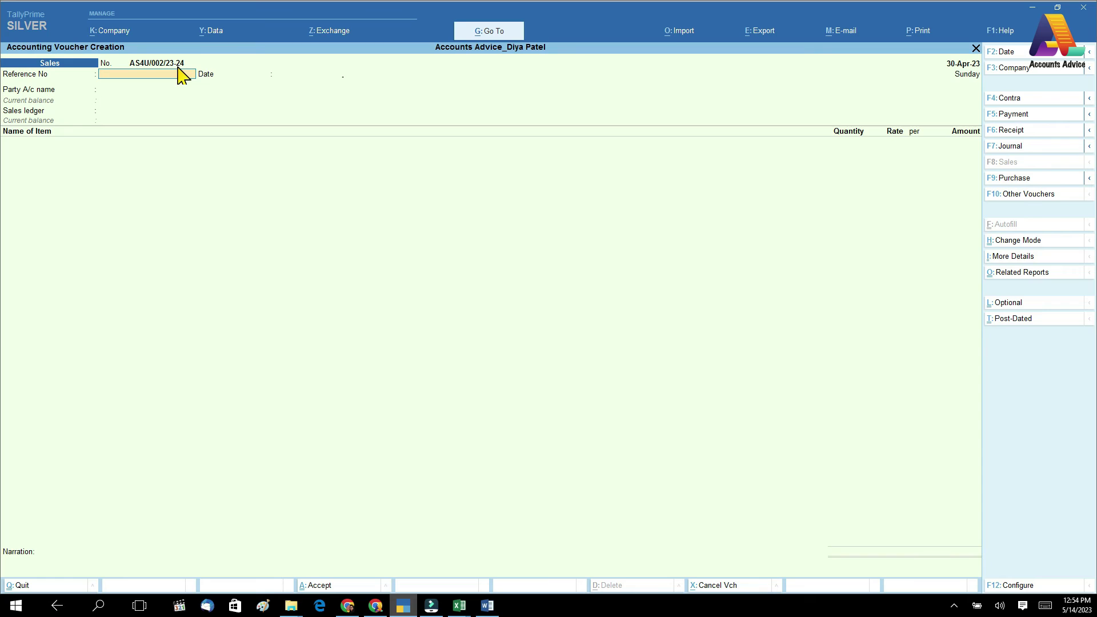
key("Return")
type("30.4")
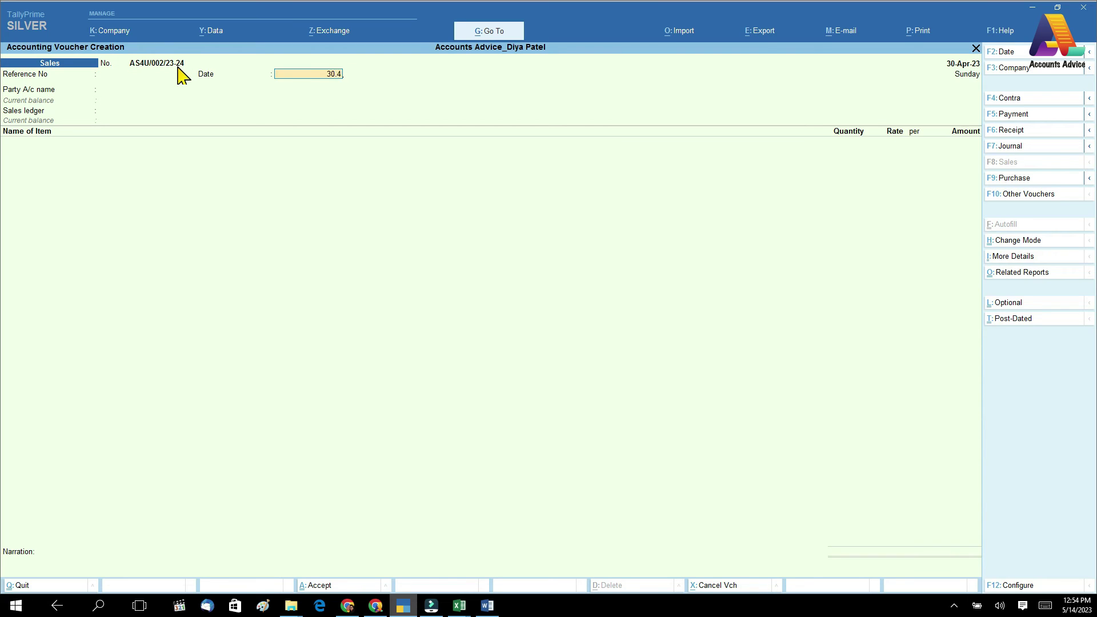
key("Return")
key("BackSpace")
type("30.4.23")
key("Return")
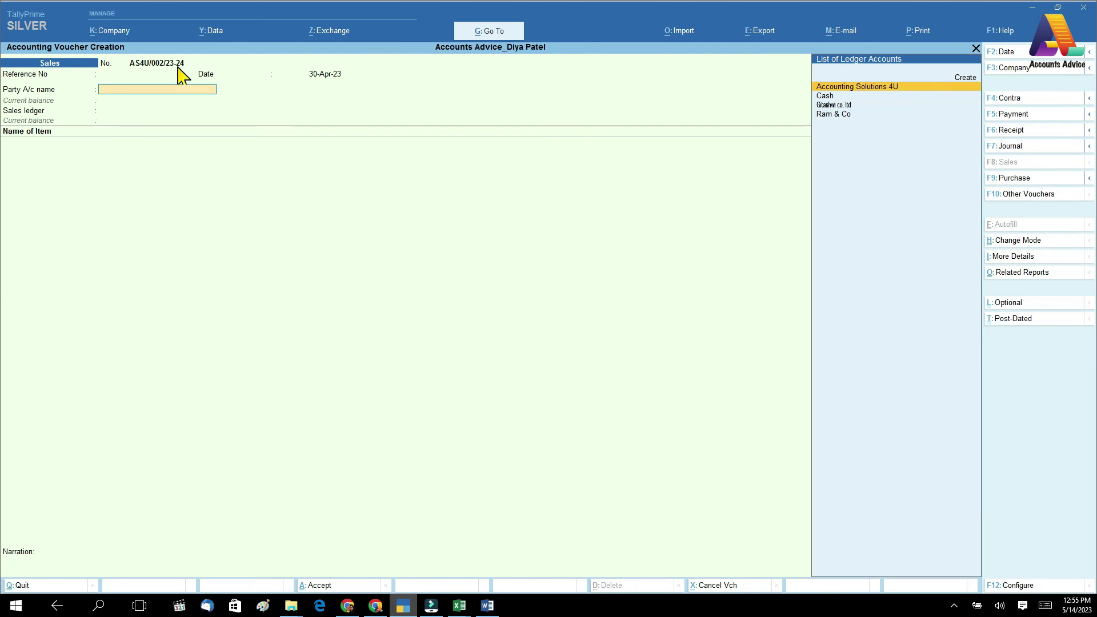
- Start a new party ledger from the sales voucher, named Shyam & Co. LTD and grouped under Sundry Debtors
key("ctrl")
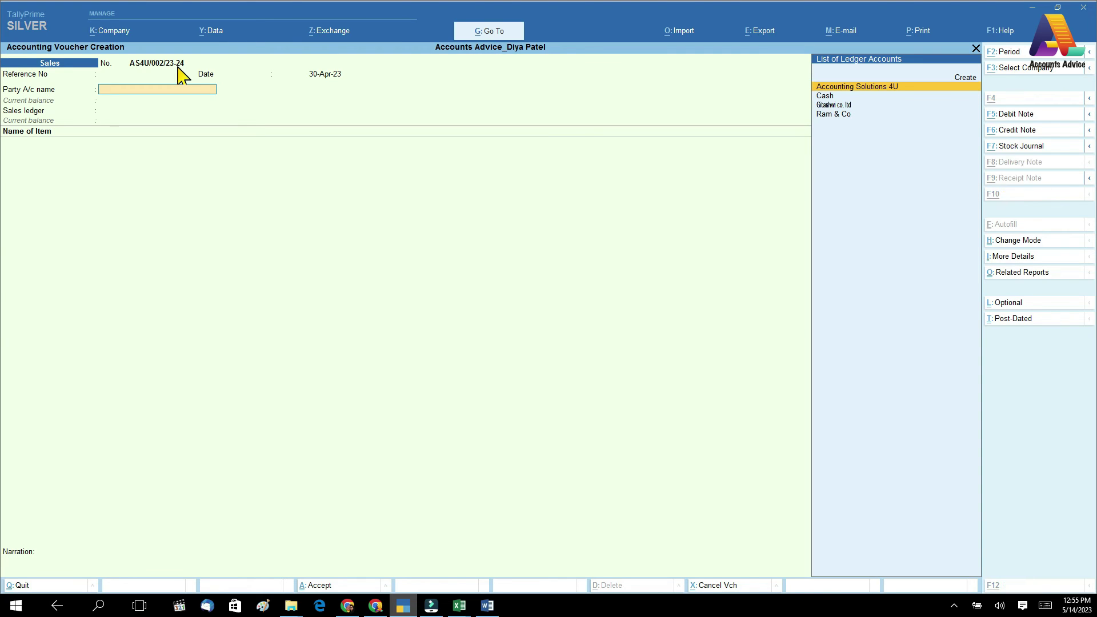
key("alt+c")
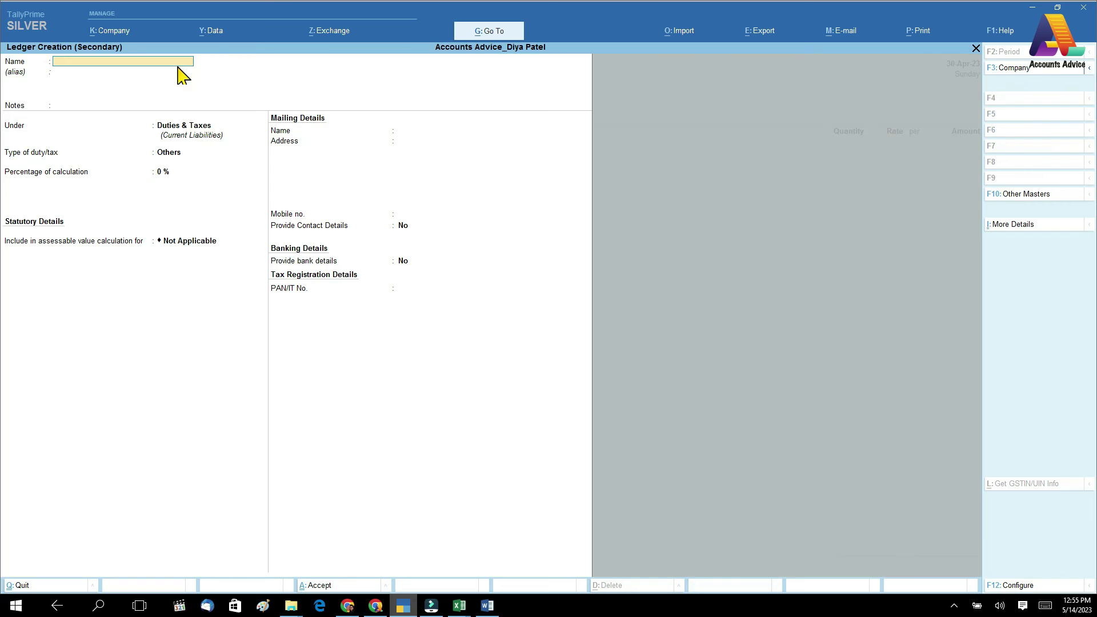
key("ctrl+alt+v")
key("Return")
key("Return")
type("Sun")
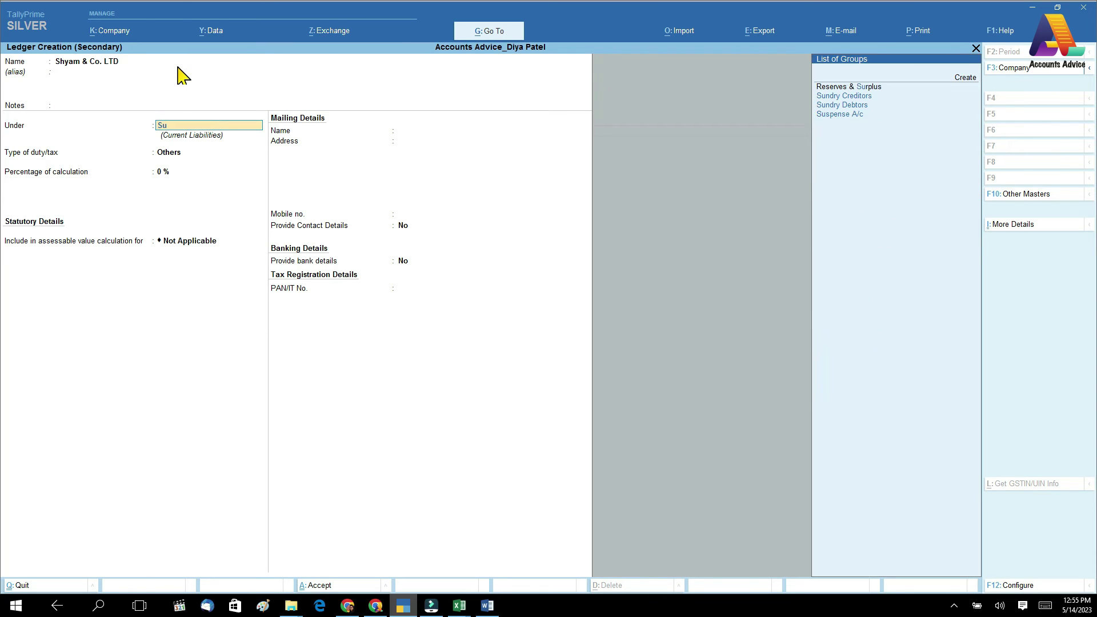
key("Down")
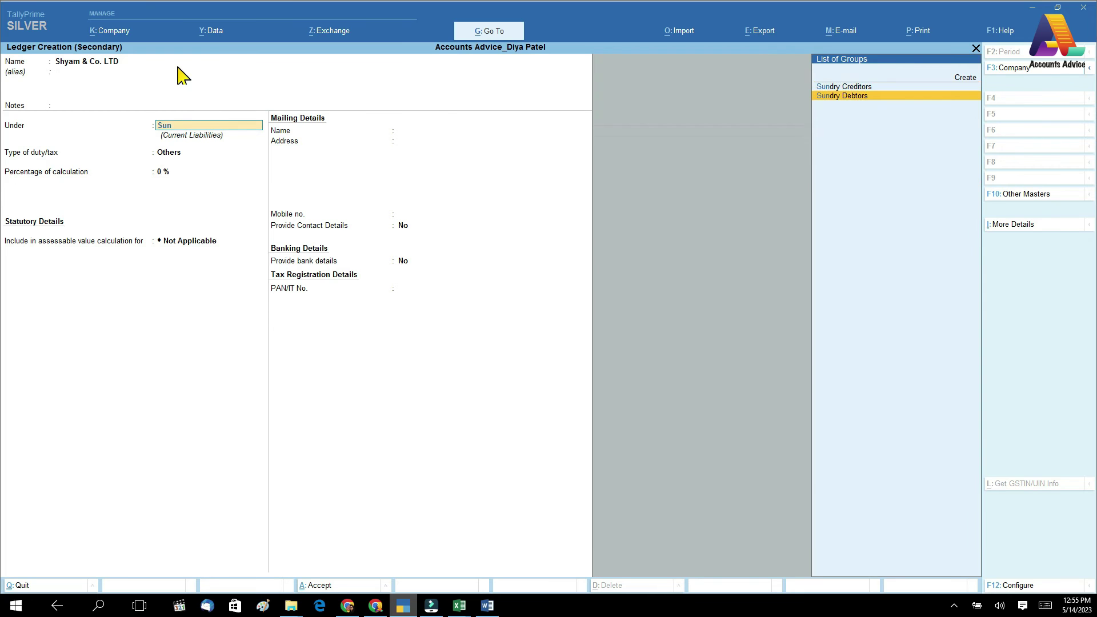
key("Return")
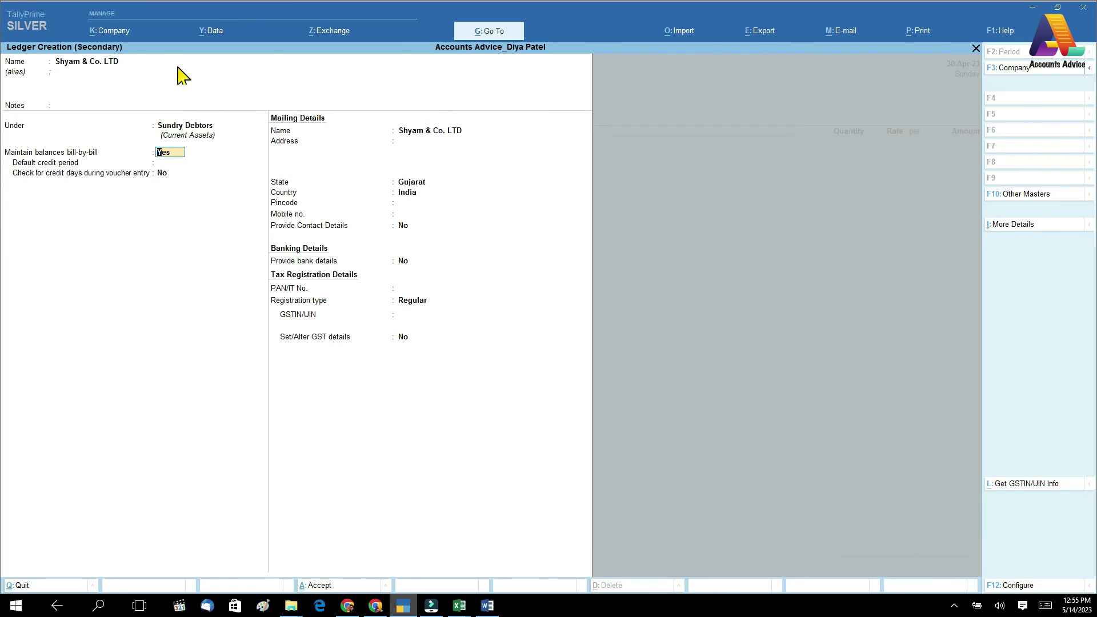
- Keep bill-by-bill balances enabled for the Shyam & Co. LTD ledger and set its default credit period to 30 days
key("Return")
type("30")
key("Return")
key("Return")
key("Return")
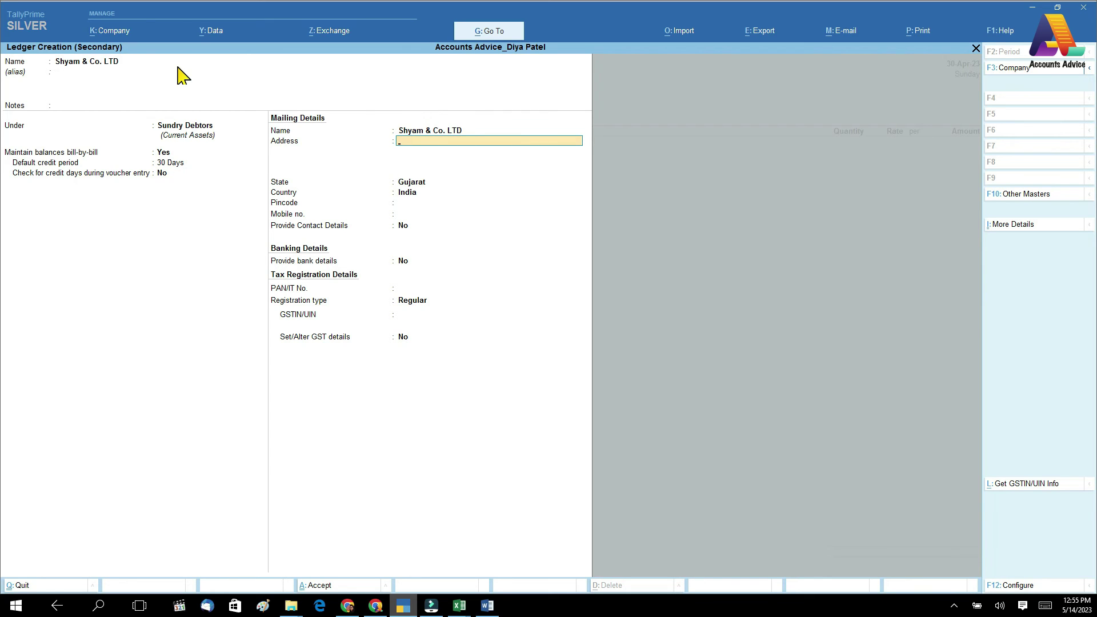
- Fill in the ledger's mailing and tax details with state Maharashtra, the pincode, Regular registration and the client's GSTIN
key("Return")
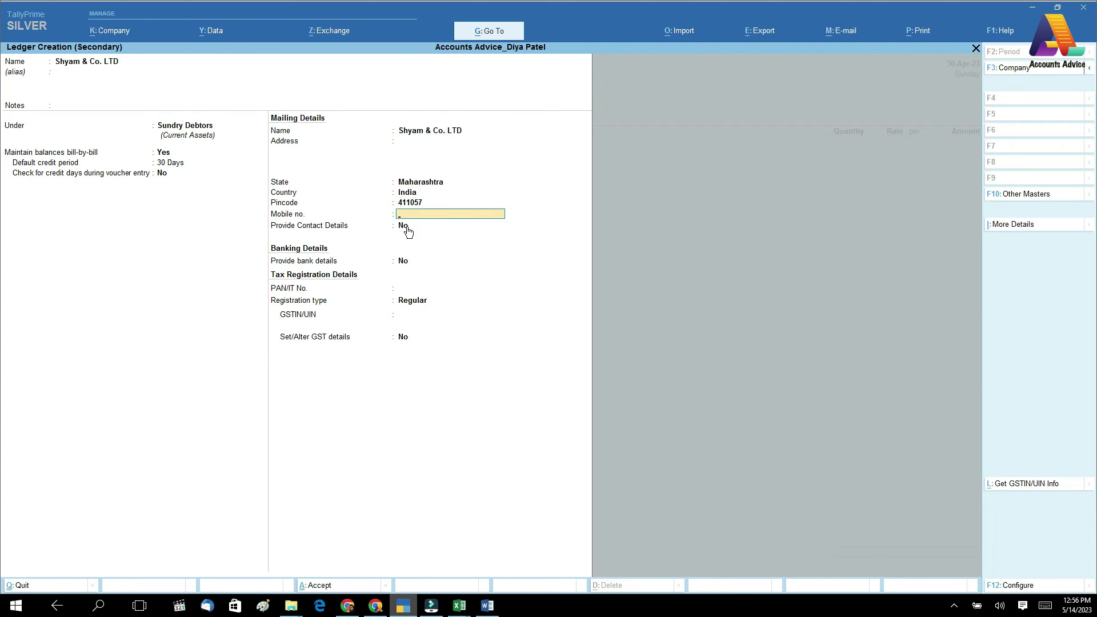
key("Return")
key("Return")
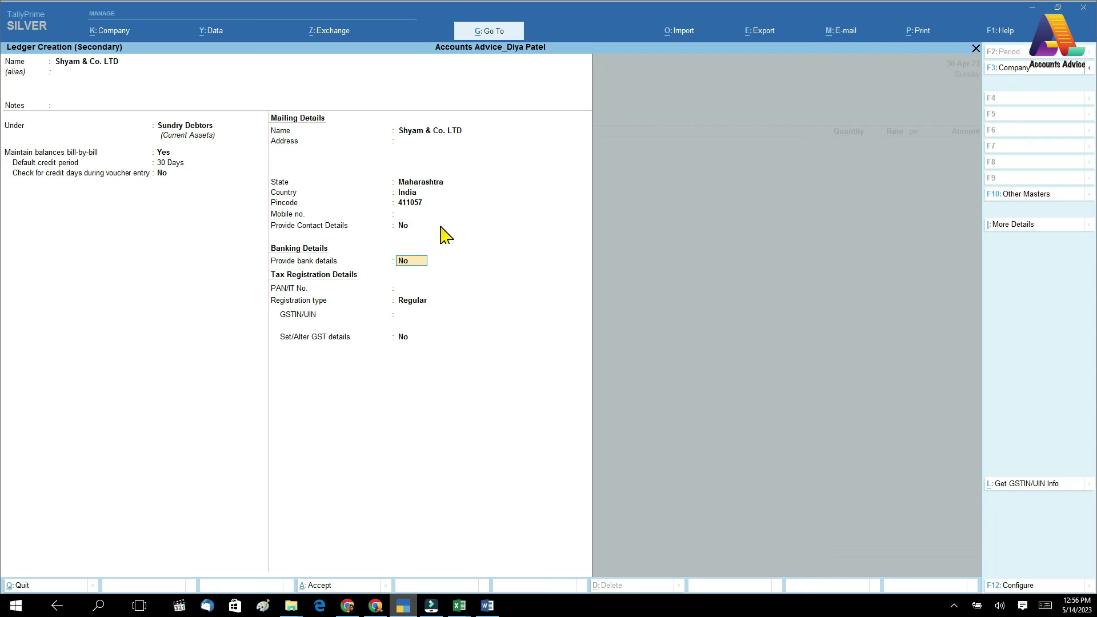
key("Return")
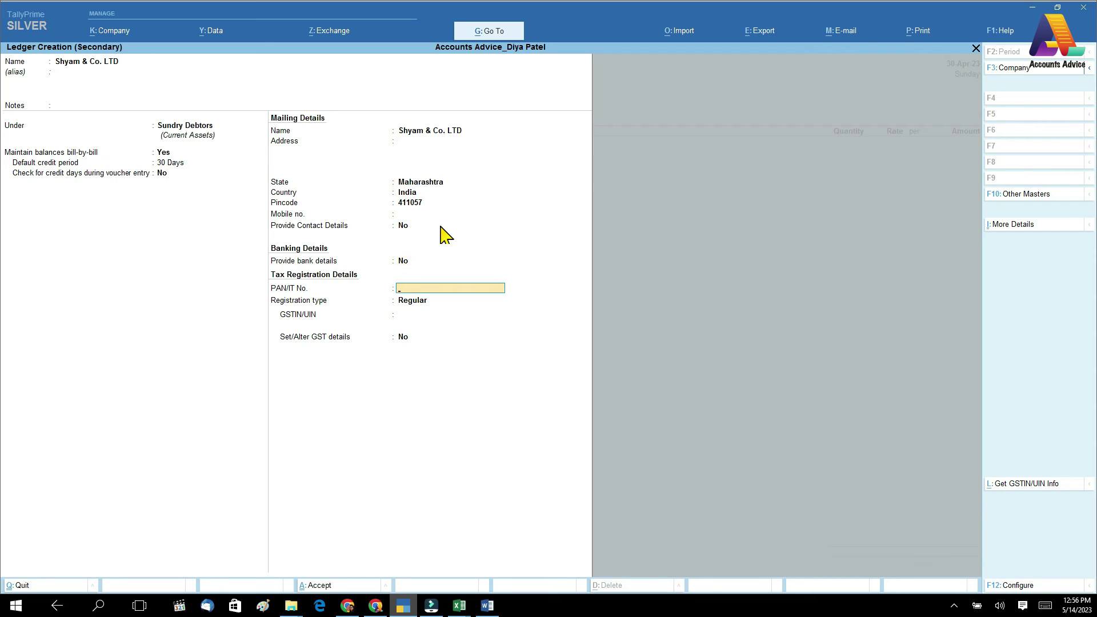
key("Return")
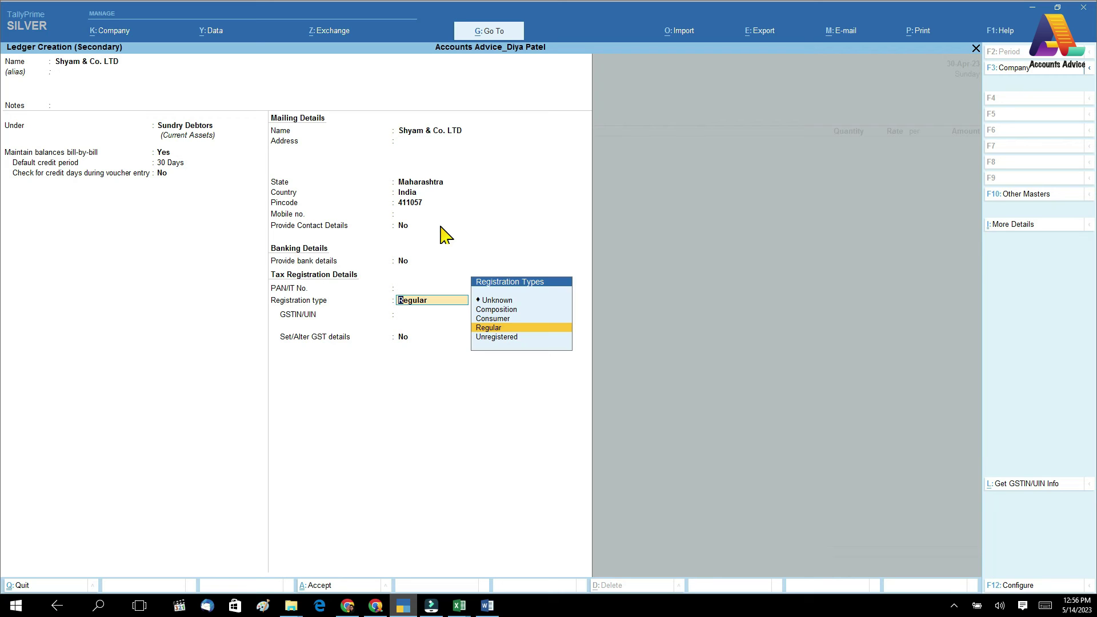
key("Return")
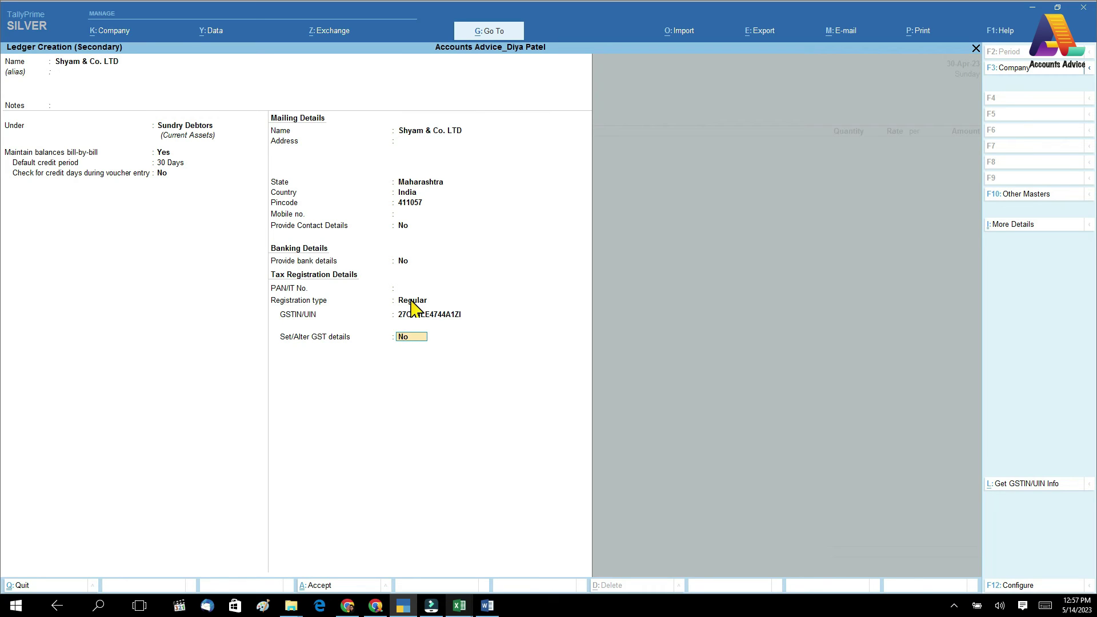
- Save the new ledger and accept its party details, with Sales A/C as the voucher's sales ledger
key("ctrl")
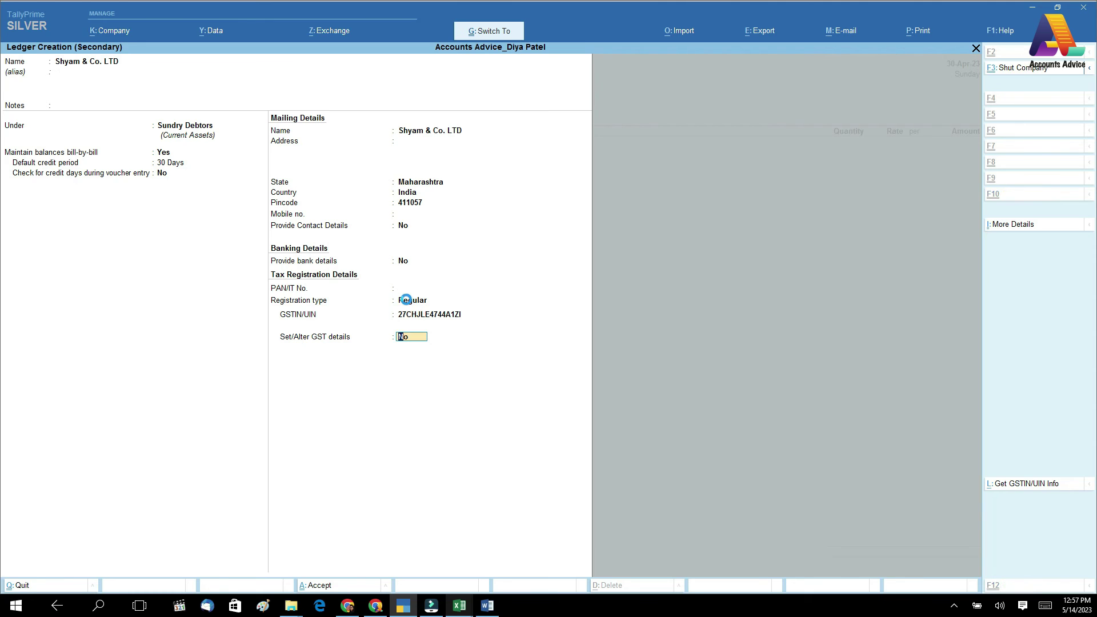
key("ctrl+a")
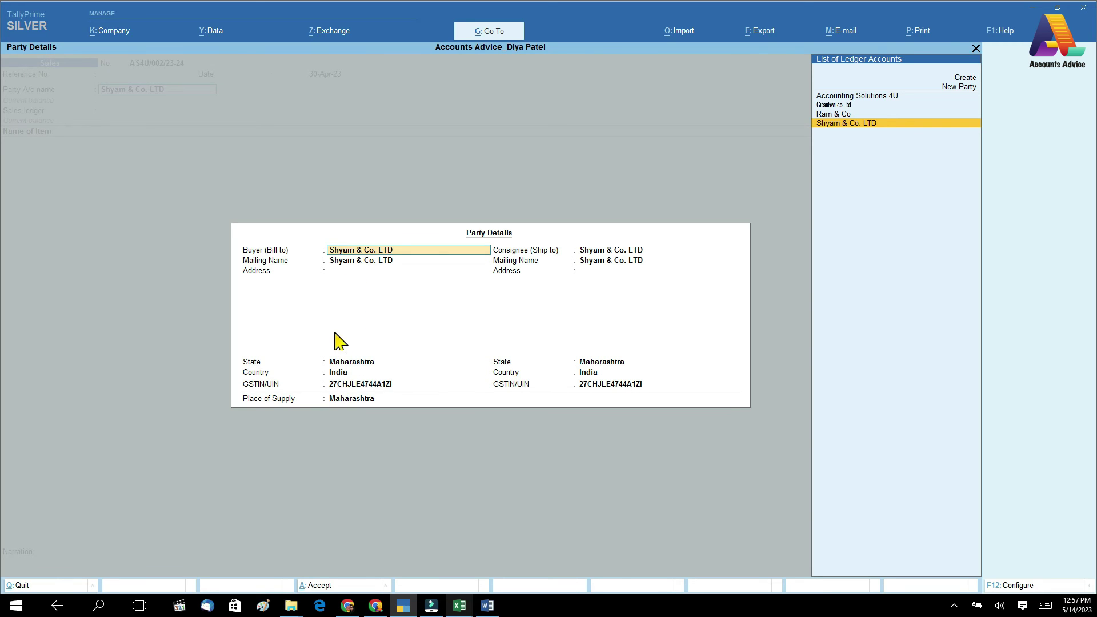
key("ctrl+a")
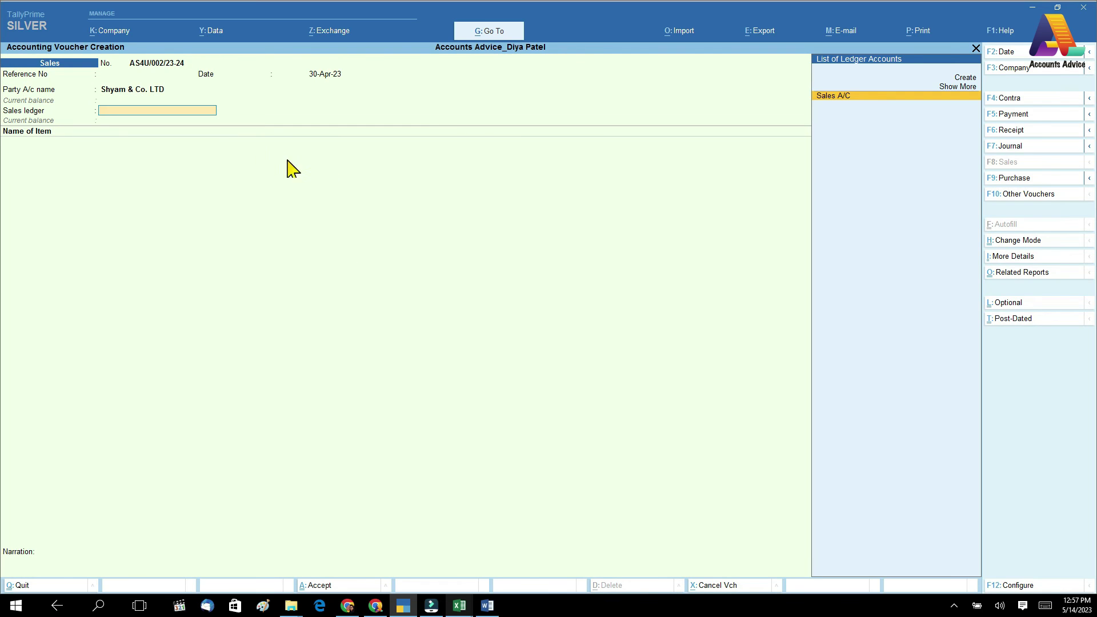
key("Return")
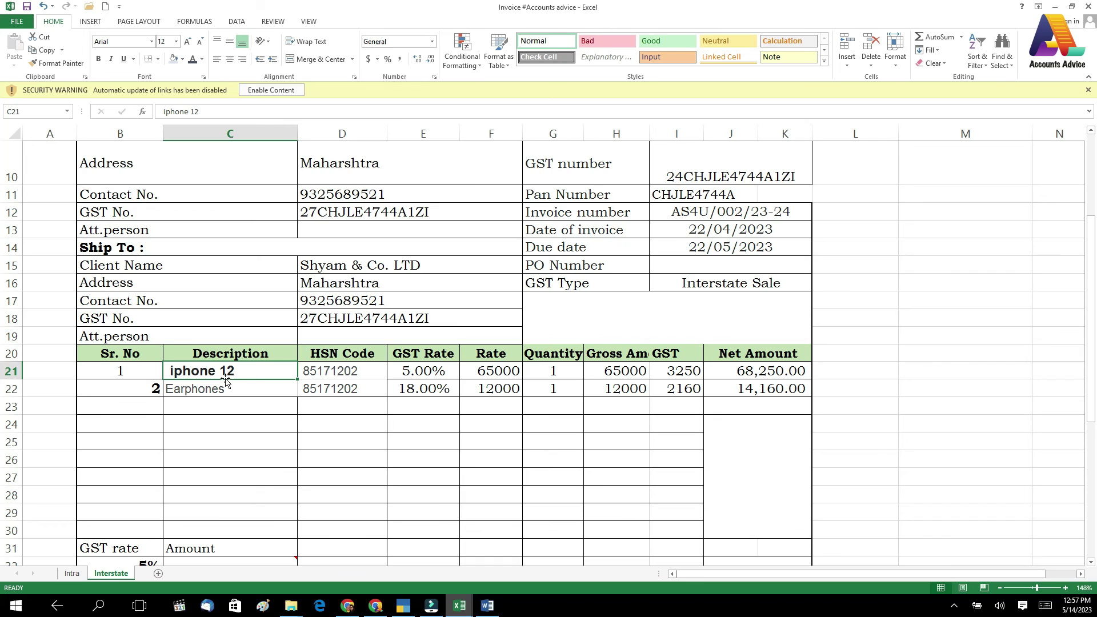
- Check the rate and quantity of iphone 12 in the Excel invoice, and select iphone 12 as the voucher's first item
left_click(491, 370)
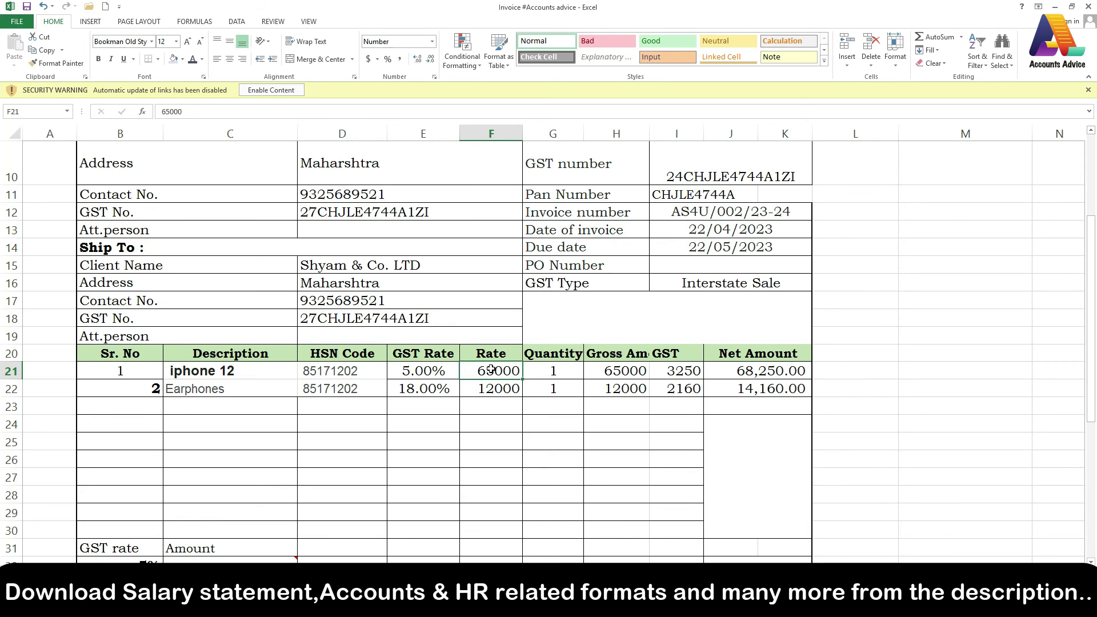
left_click(548, 371)
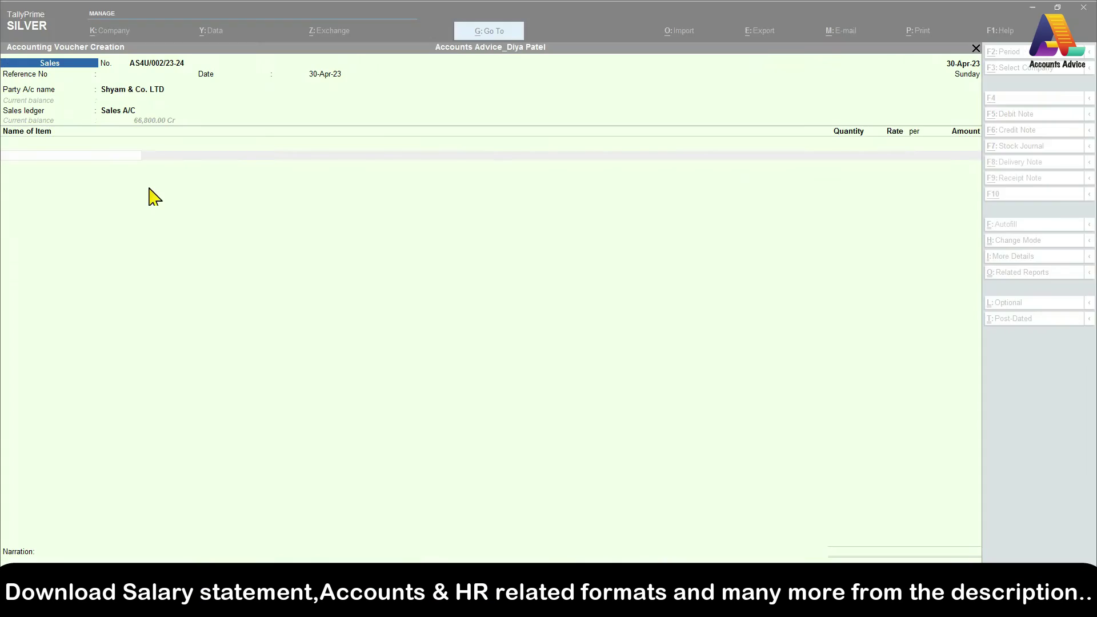
type("iphone 12")
key("Return")
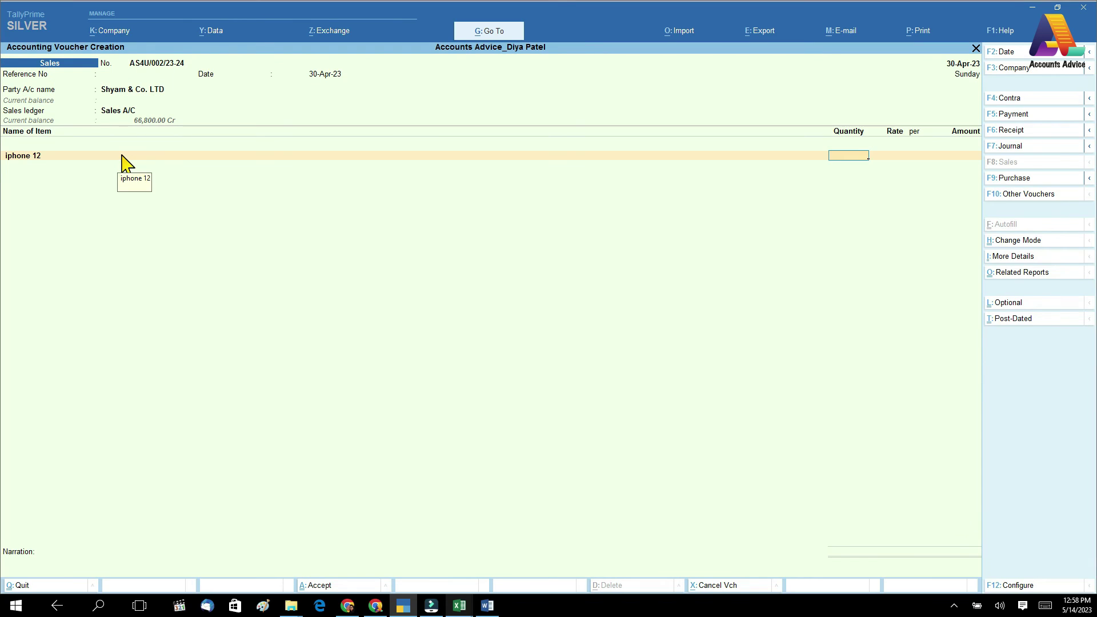
left_click(123, 156)
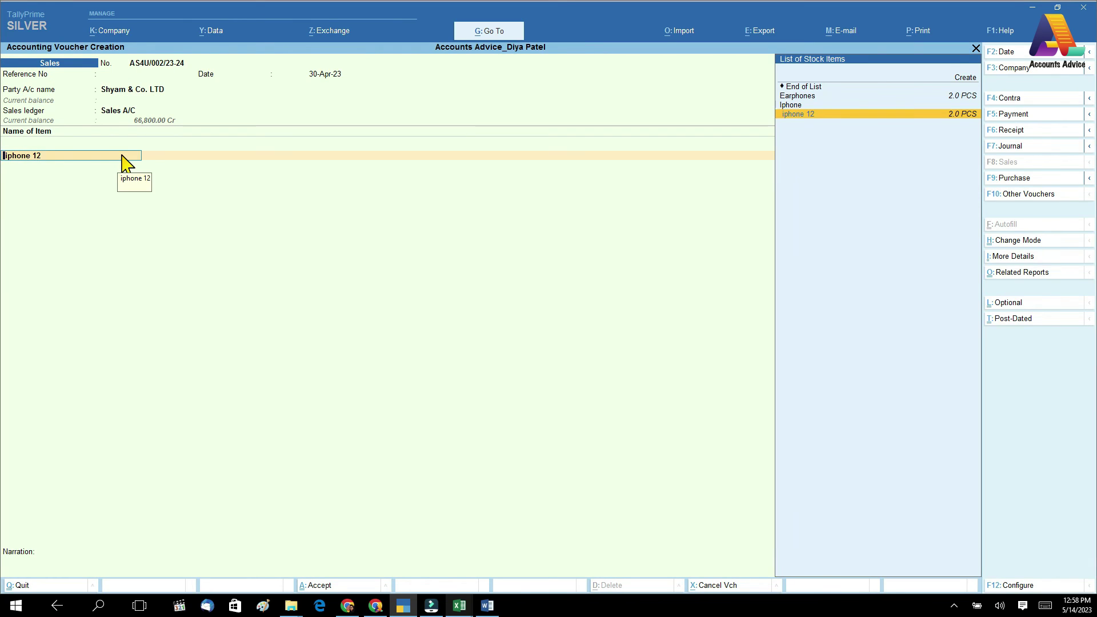
key("Return")
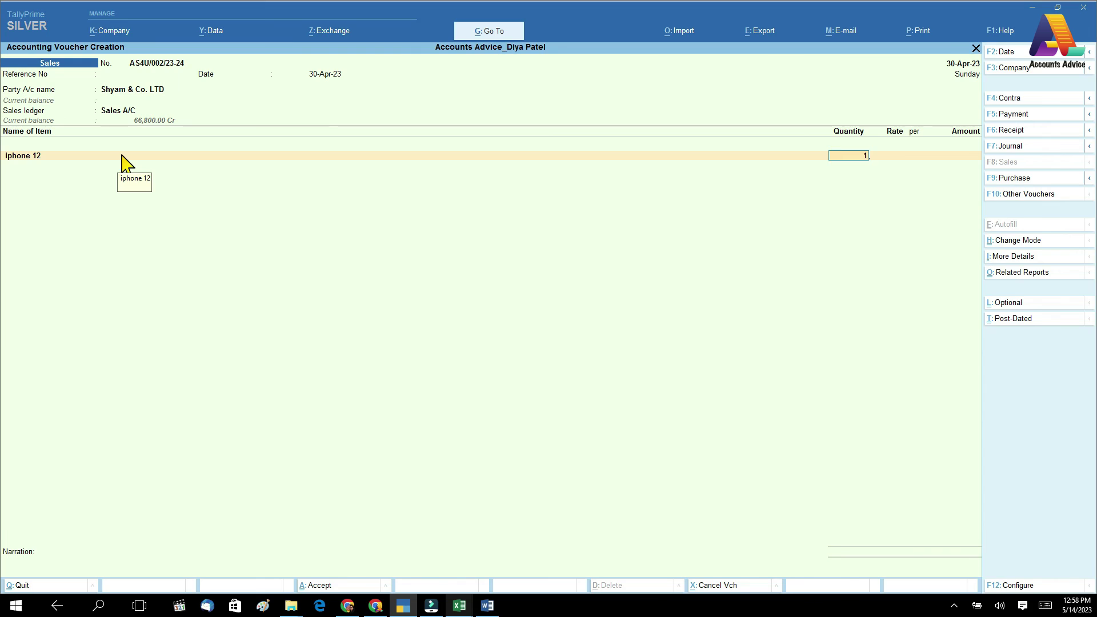
- Enter quantity 1 and rate 65,000 for iphone 12, rechecking the figures in the Excel invoice
key("Return")
key("Return")
key("Return")
key("alt+Tab")
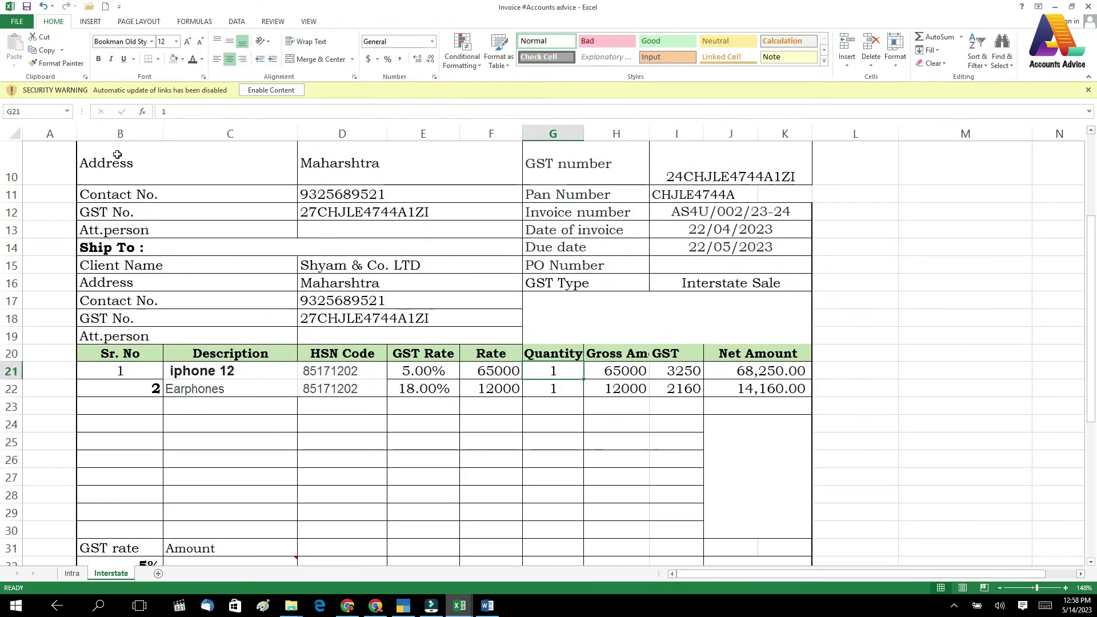
key("alt+Tab")
type("65,000")
key("Return")
key("Return")
key("Return")
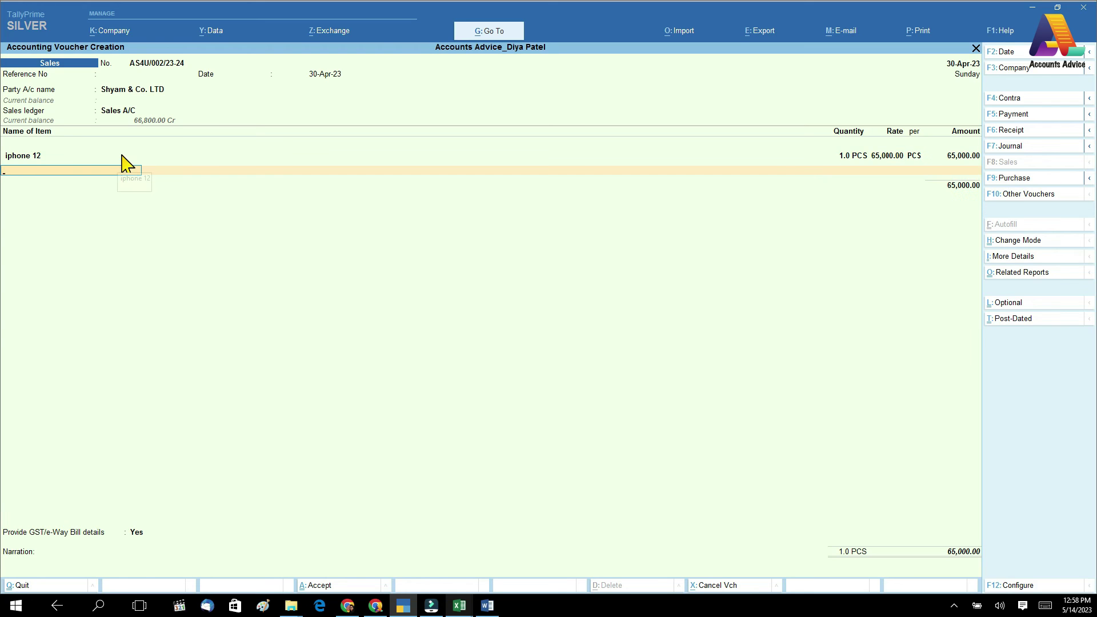
- Add Earphones as the second item with quantity 1 and rate 12,000, checking the figures in the Excel invoice
type("E")
key("Return")
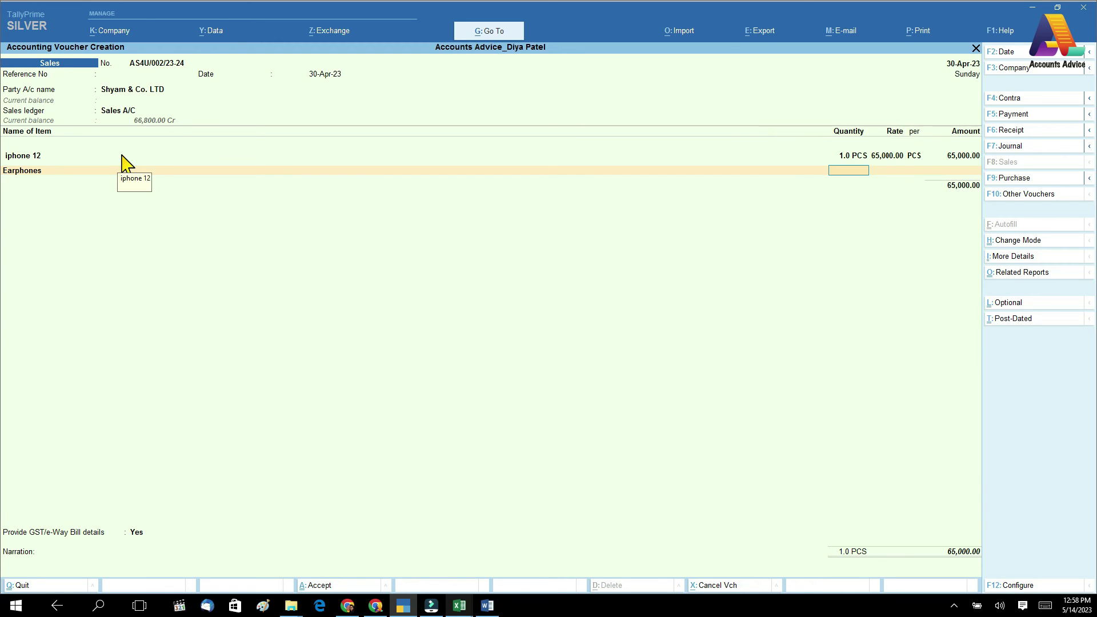
key("alt+Tab")
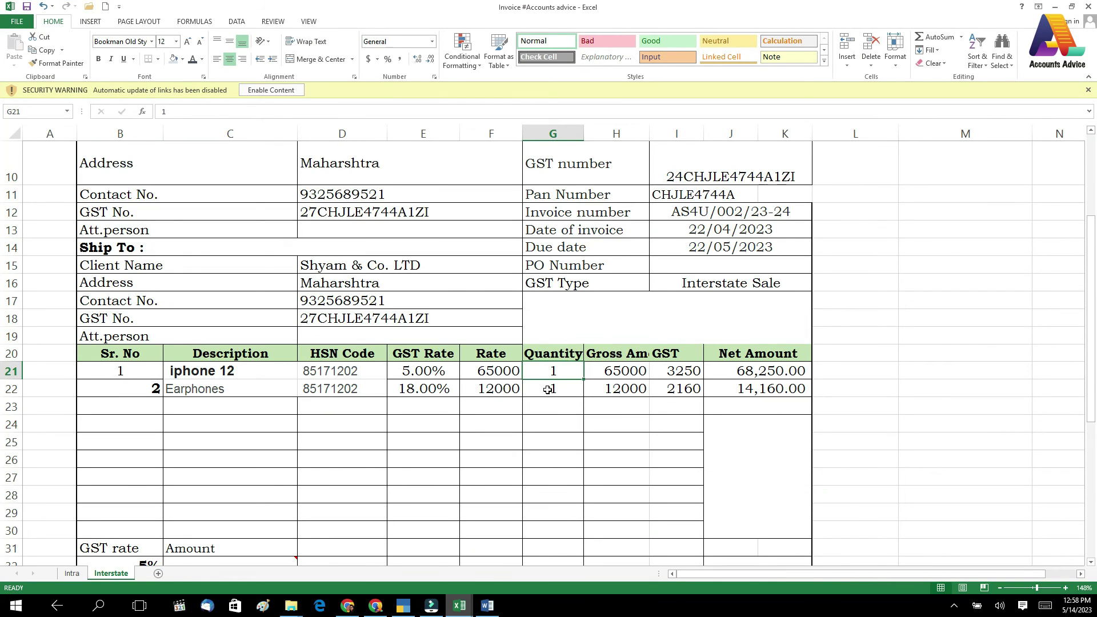
key("alt+Tab")
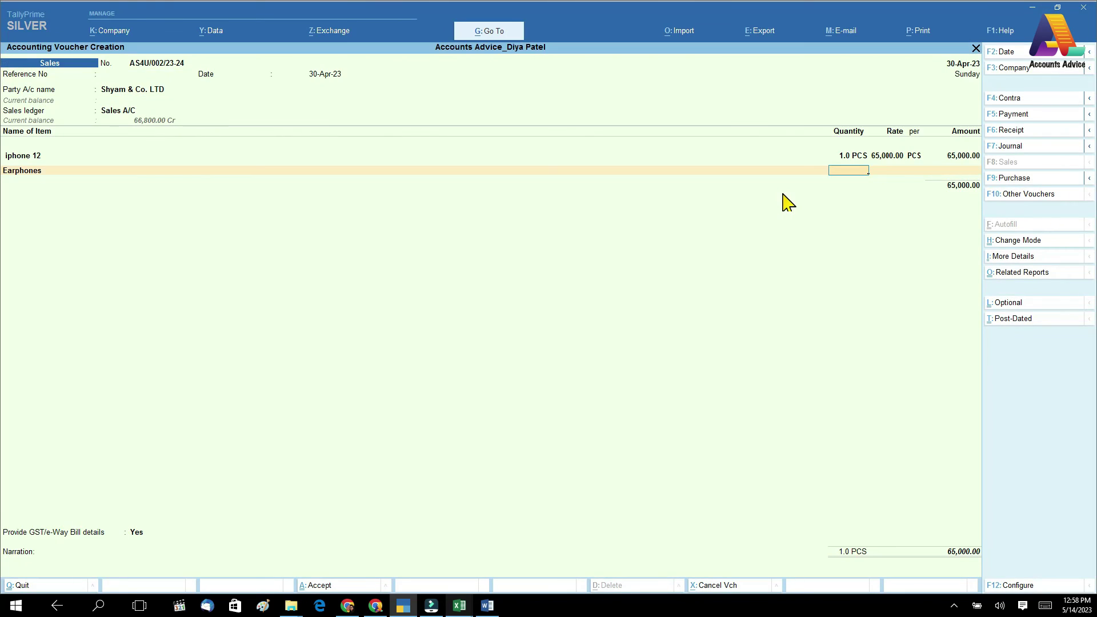
key("Return")
type("12000")
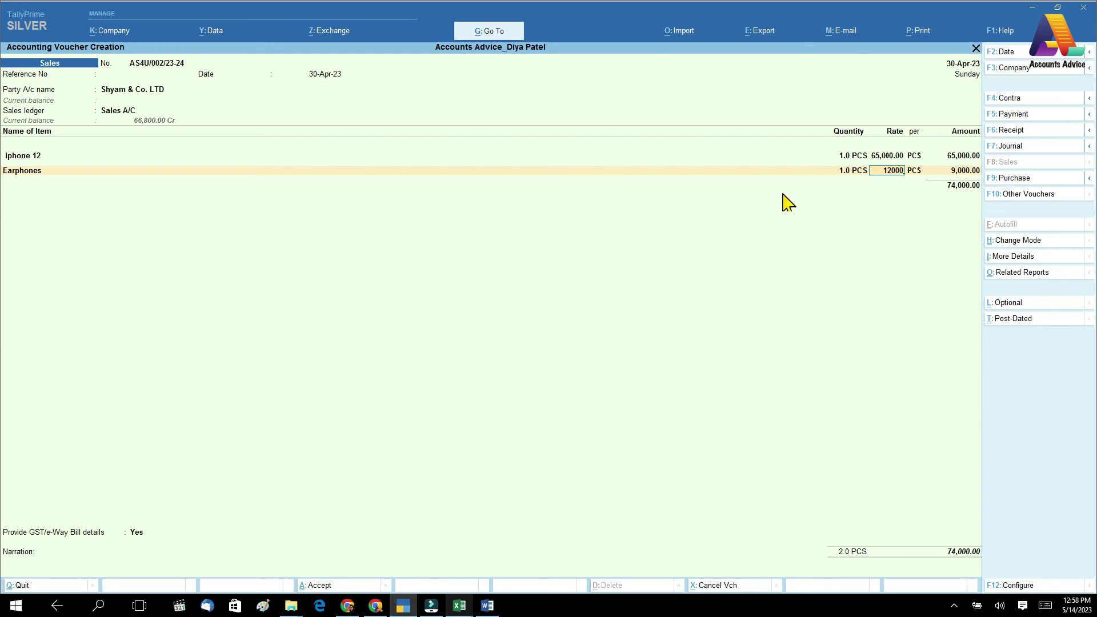
key("Return")
key("Return")
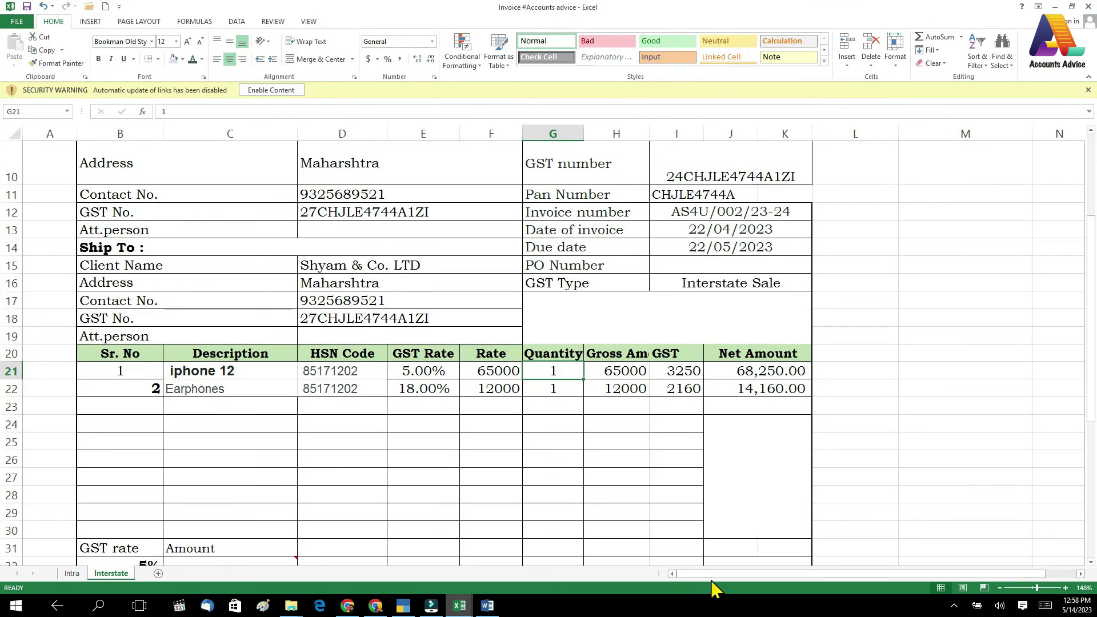
- Check the gross amount total and the IGST line at the bottom of the Interstate invoice in Excel
scroll(571, 342, "down", 2)
left_click(620, 486)
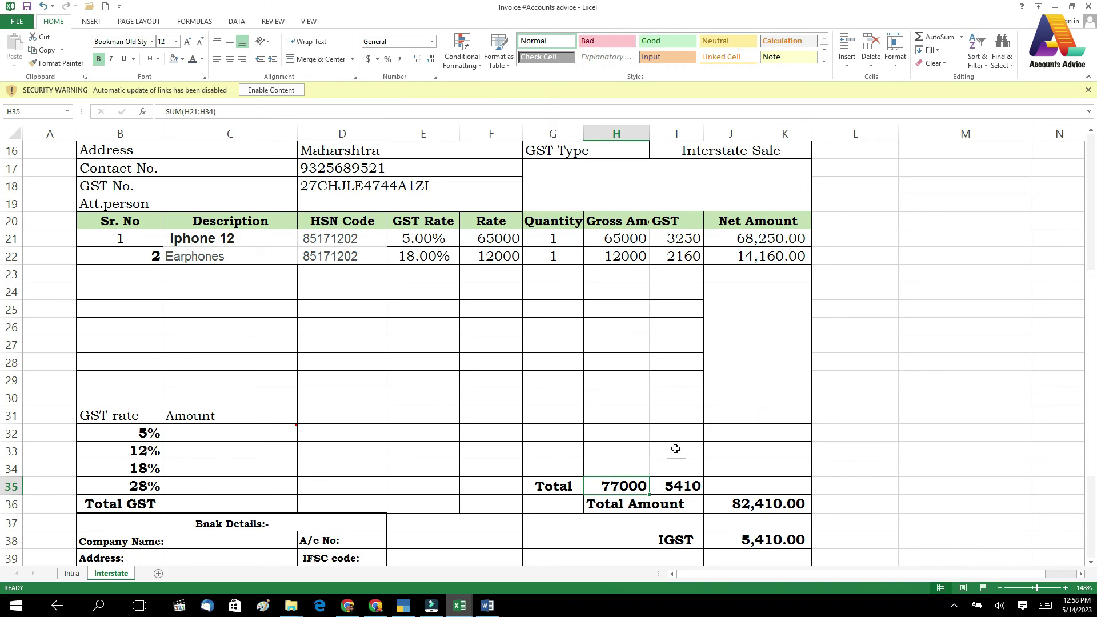
scroll(634, 415, "down", 1)
left_click(662, 496)
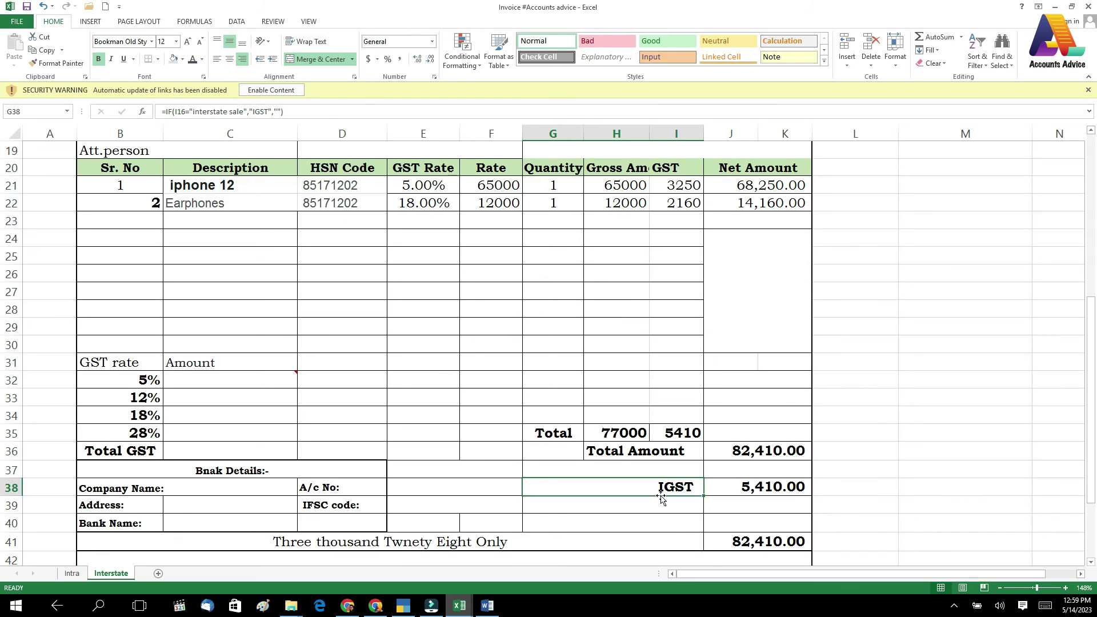
- Switch to TallyPrime, finish the item entry after Earphones, and add the IGST ledger beneath the items
key("alt+Tab")
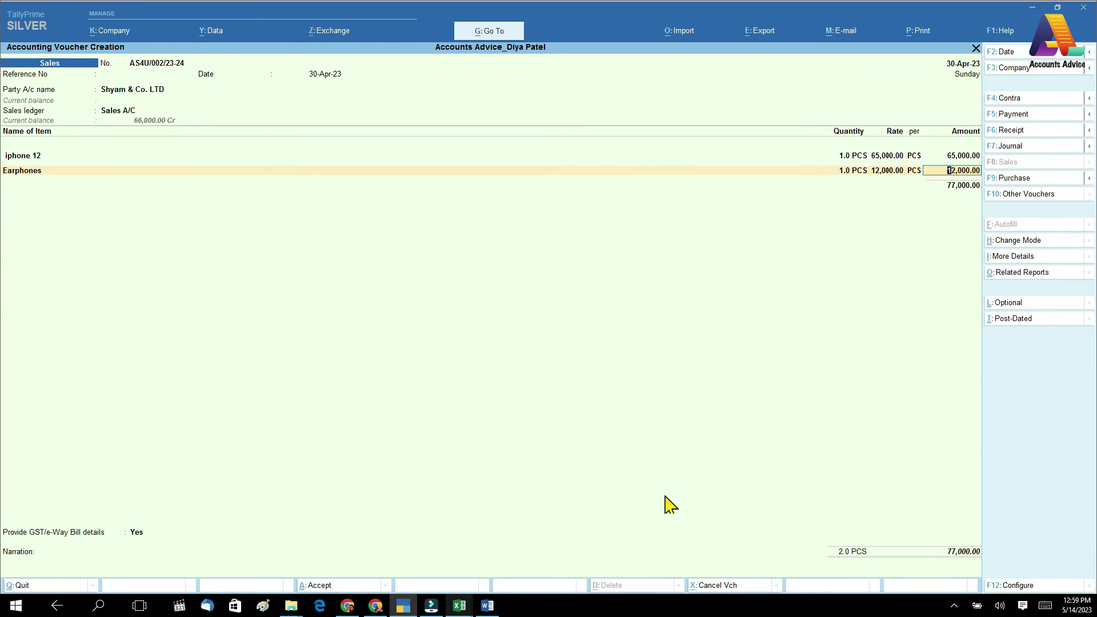
key("Return")
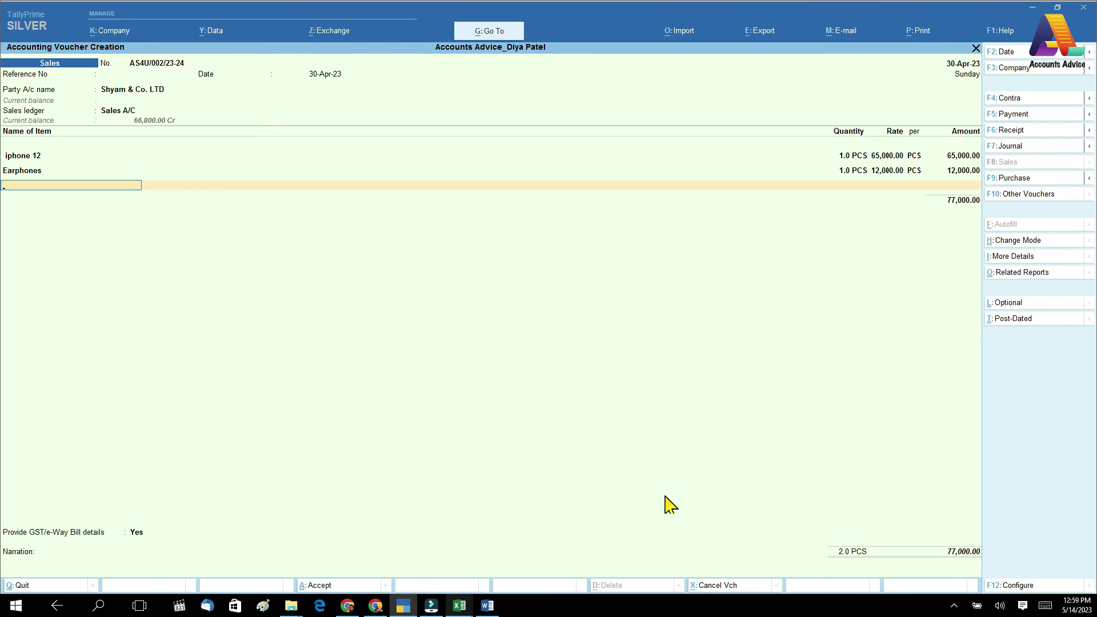
key("Return")
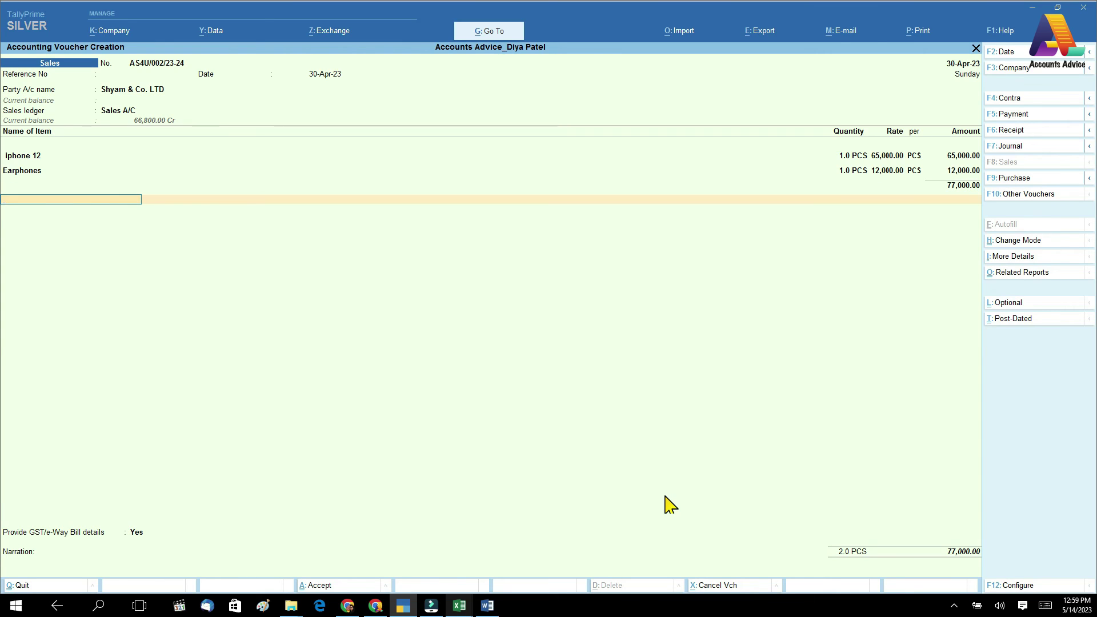
type("I")
key("Return")
key("Escape")
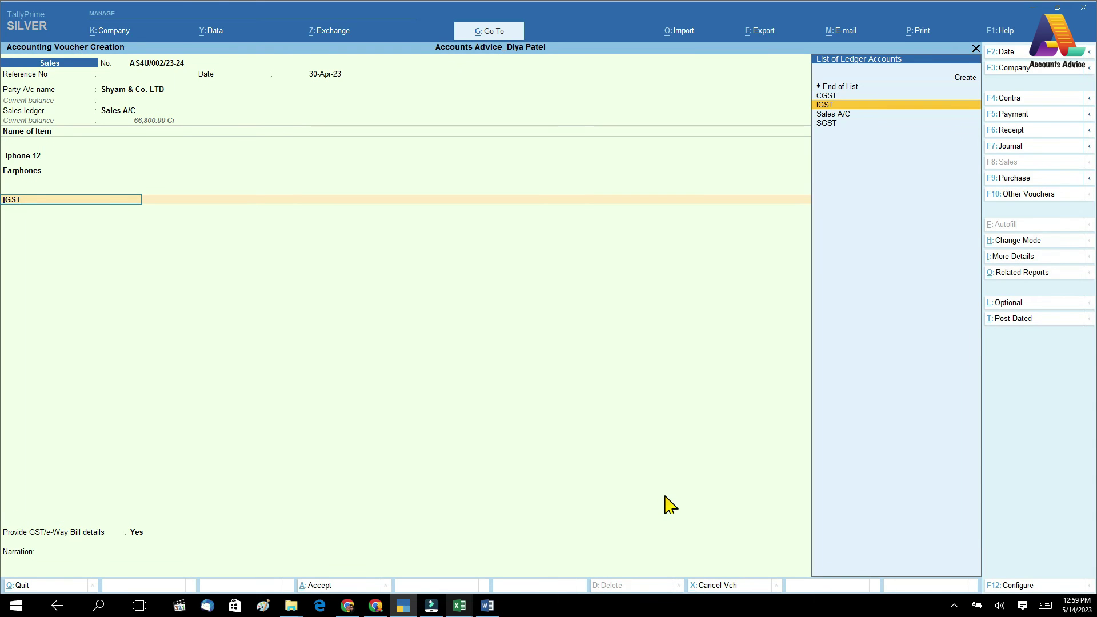
- Review the IGST ledger's group, duty type, tax type, calculation percentage and rounding method, and accept it as is
key("ctrl")
key("ctrl+Return")
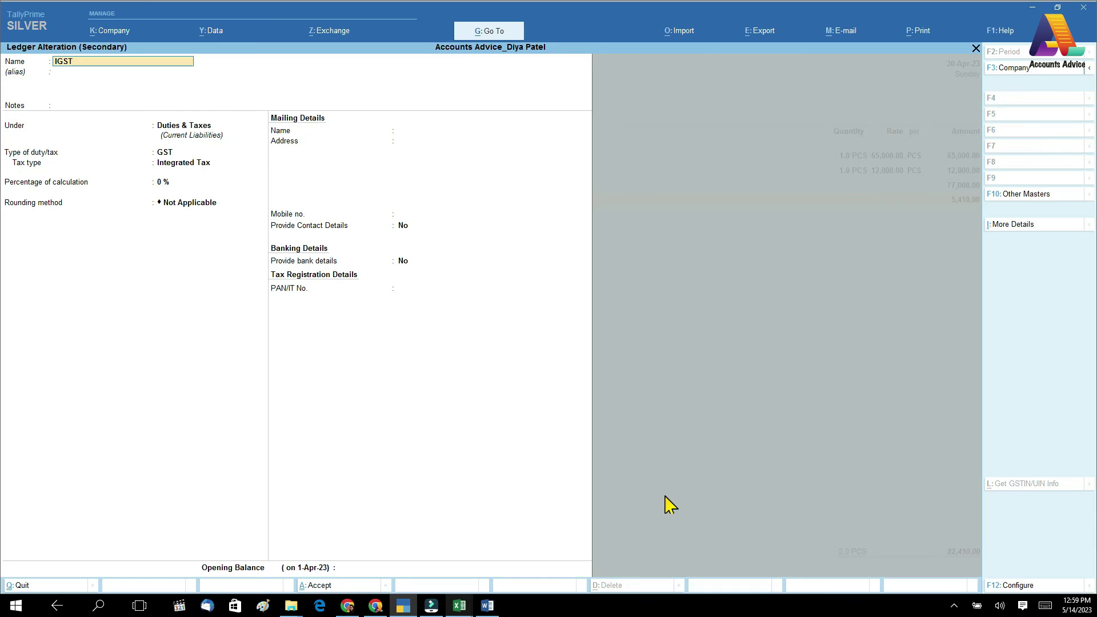
key("Return")
key("Return")
key("Return")
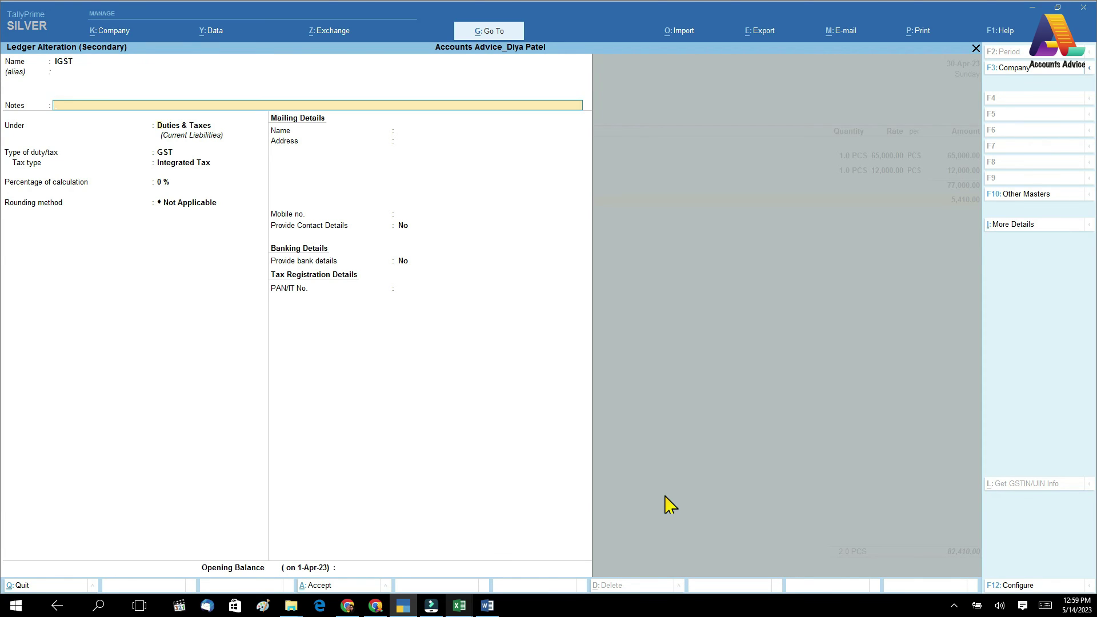
key("Return")
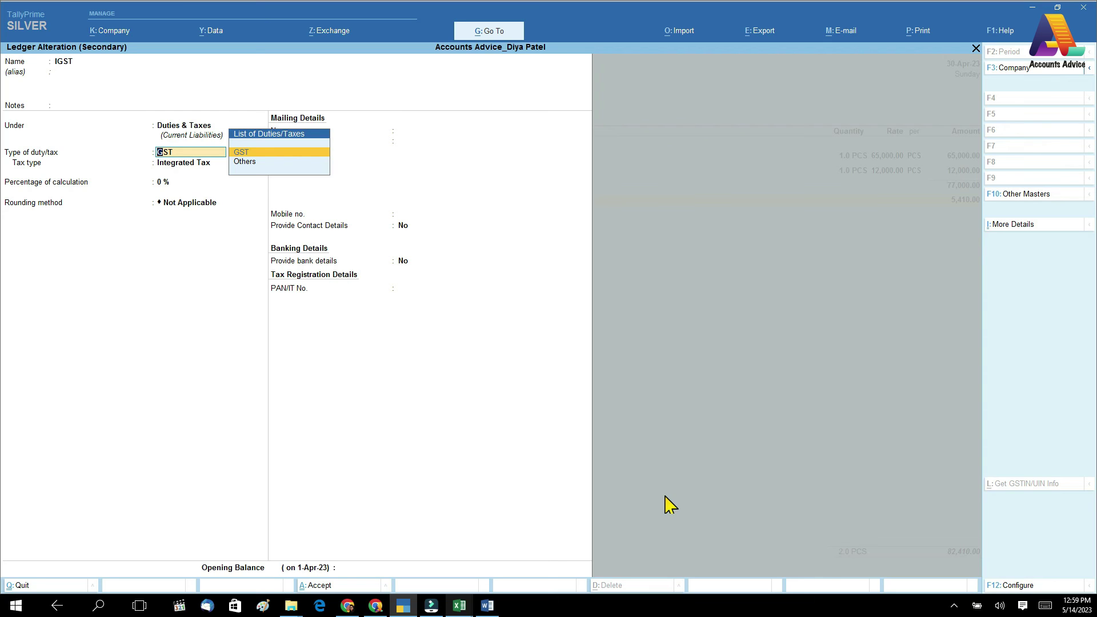
key("Return")
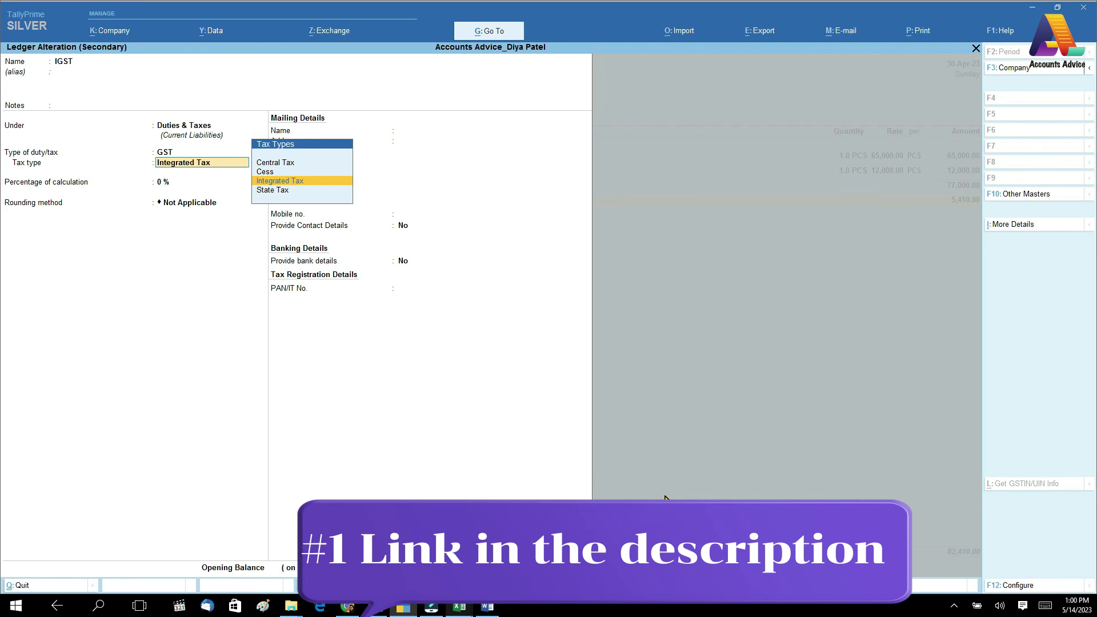
key("Return")
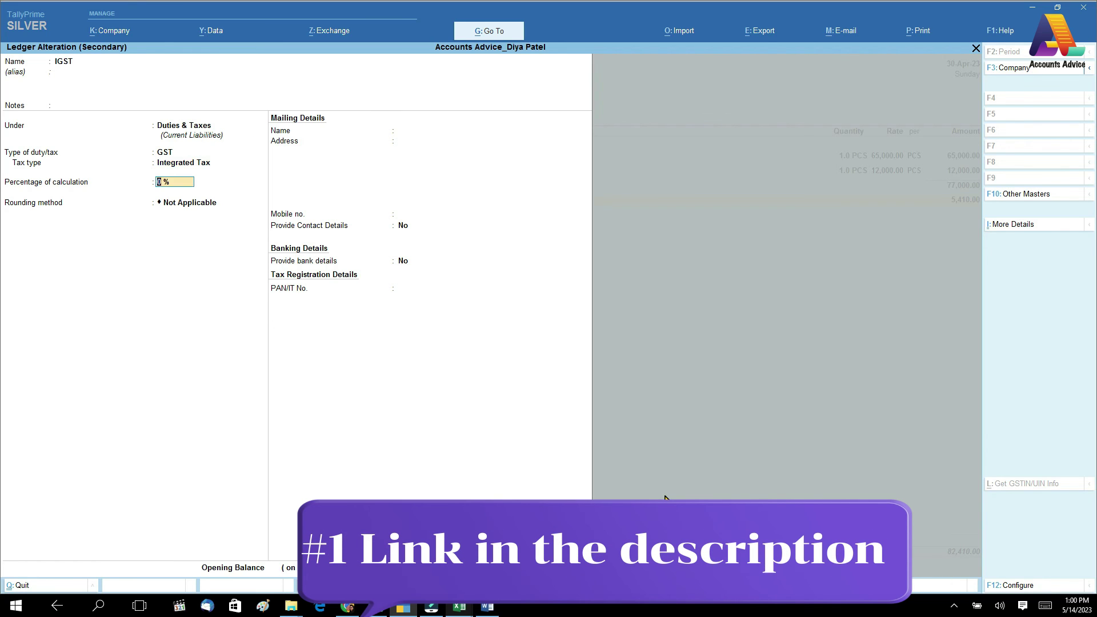
key("Return")
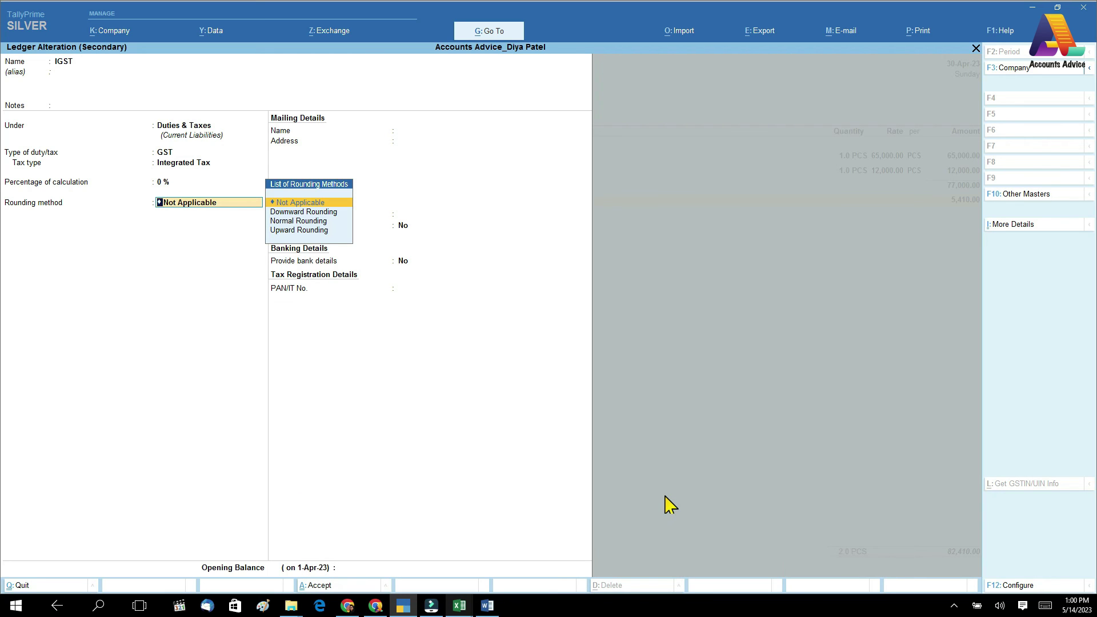
key("Return")
key("ctrl")
key("ctrl+a")
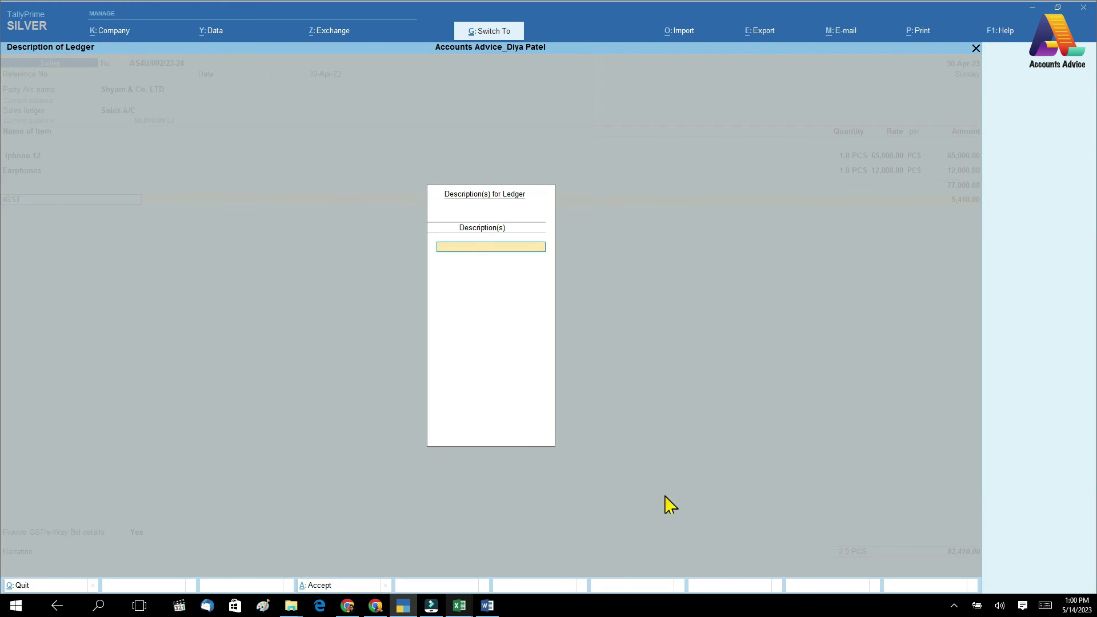
- Leave the IGST description blank and check the tax against the GST total and IGST amount in the Excel invoice
key("Return")
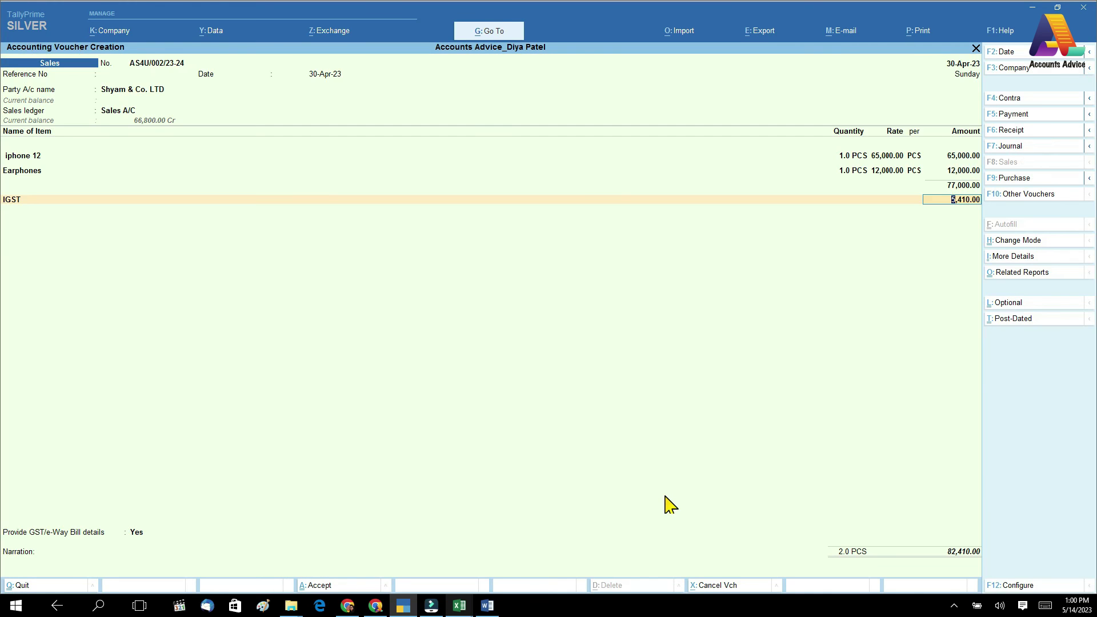
key("alt+Tab")
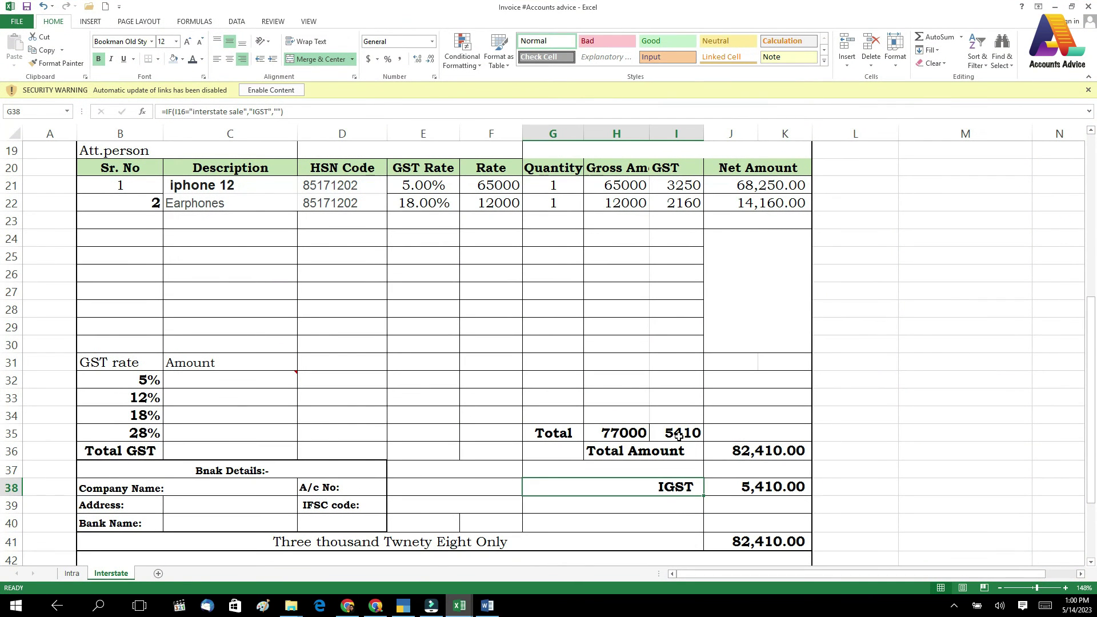
left_click(680, 435)
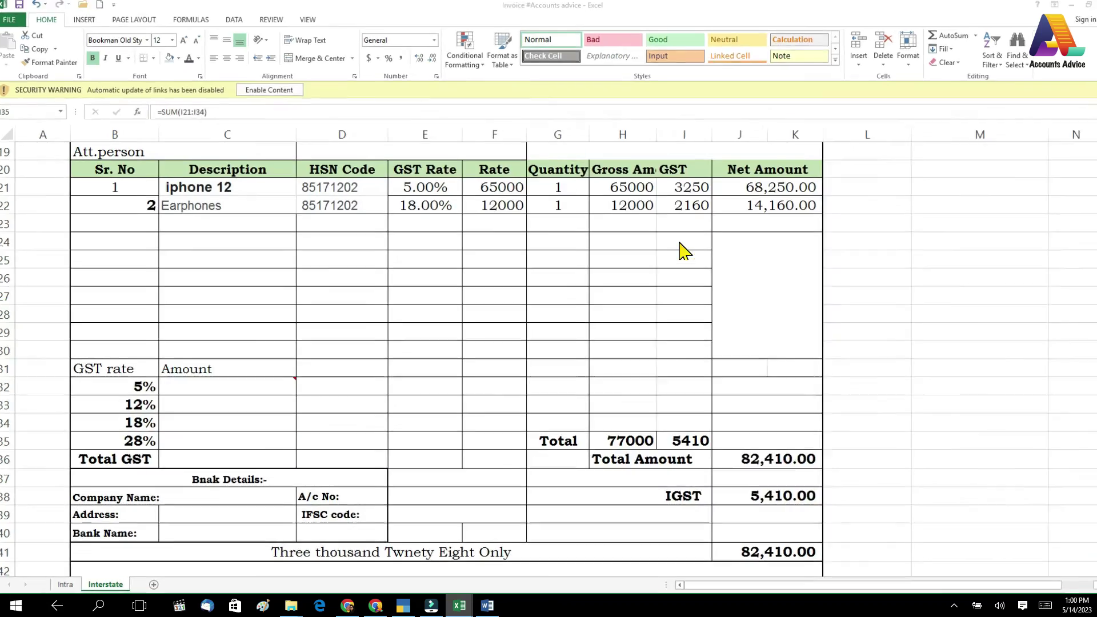
key("alt+Tab")
key("alt+Tab")
scroll(625, 451, "down", 1)
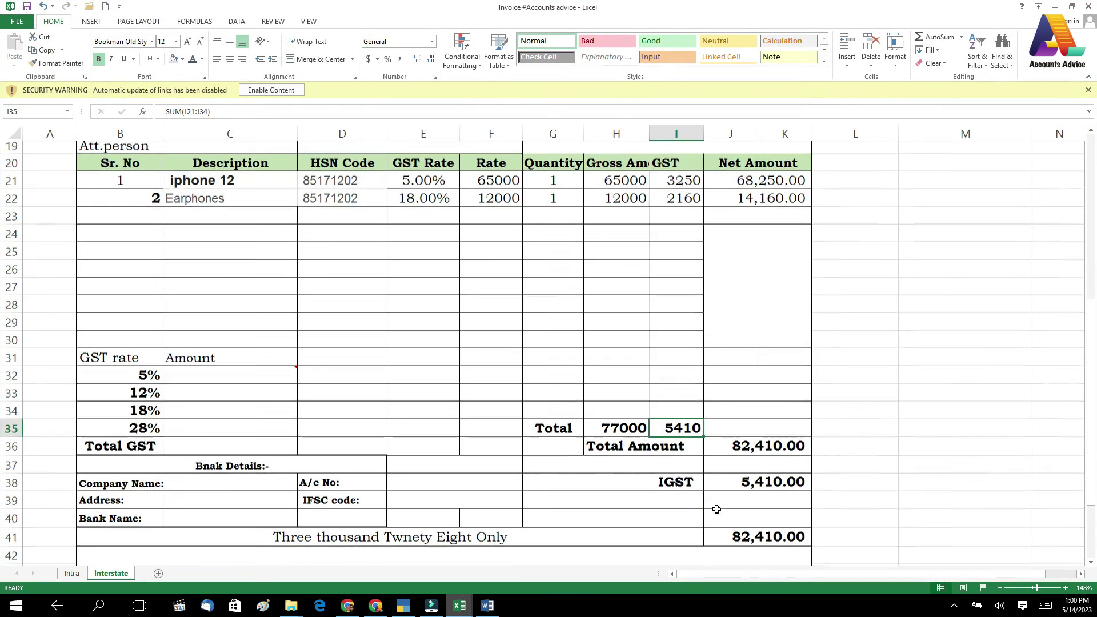
left_click(768, 434)
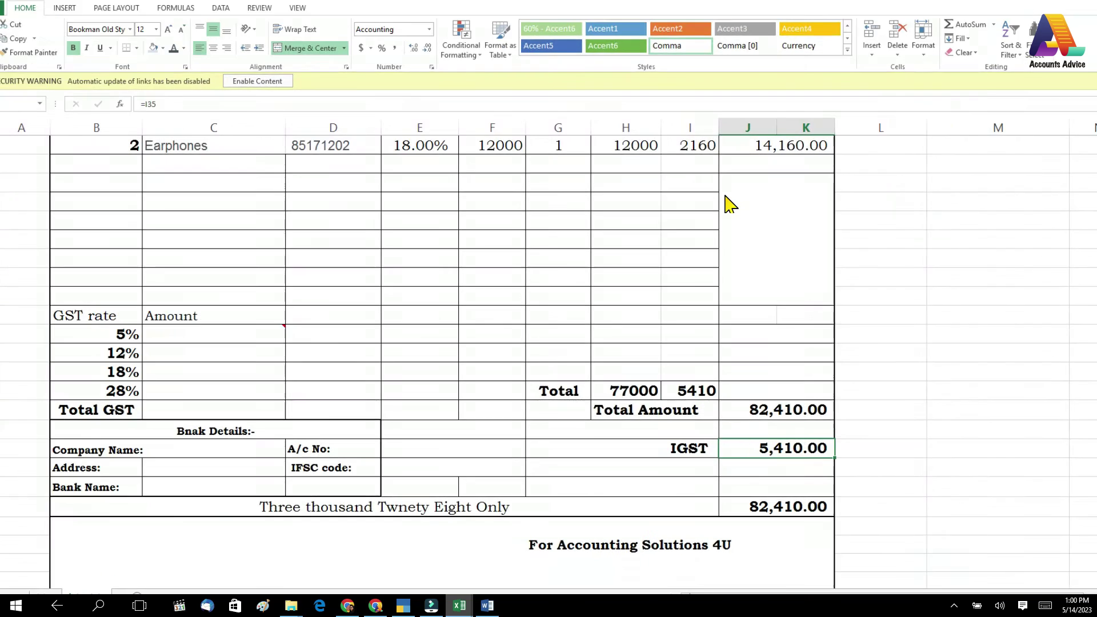
- Back in TallyPrime, accept the calculated IGST amount and set Provide GST/e-Way Bill details to No
key("alt+Tab")
key("Return")
key("Return")
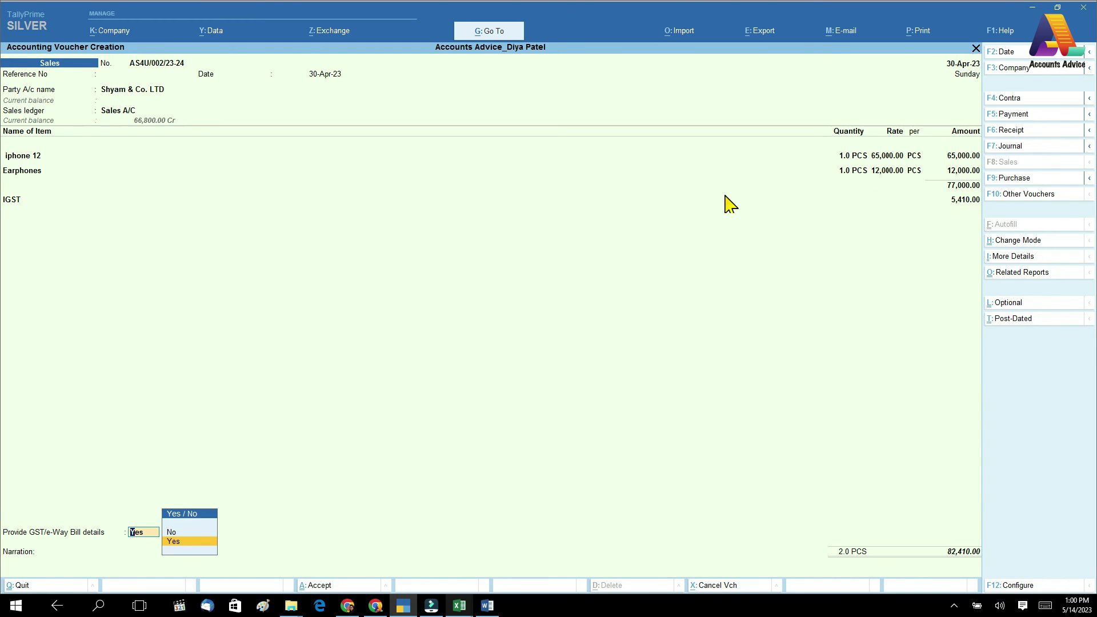
key("Down")
key("Return")
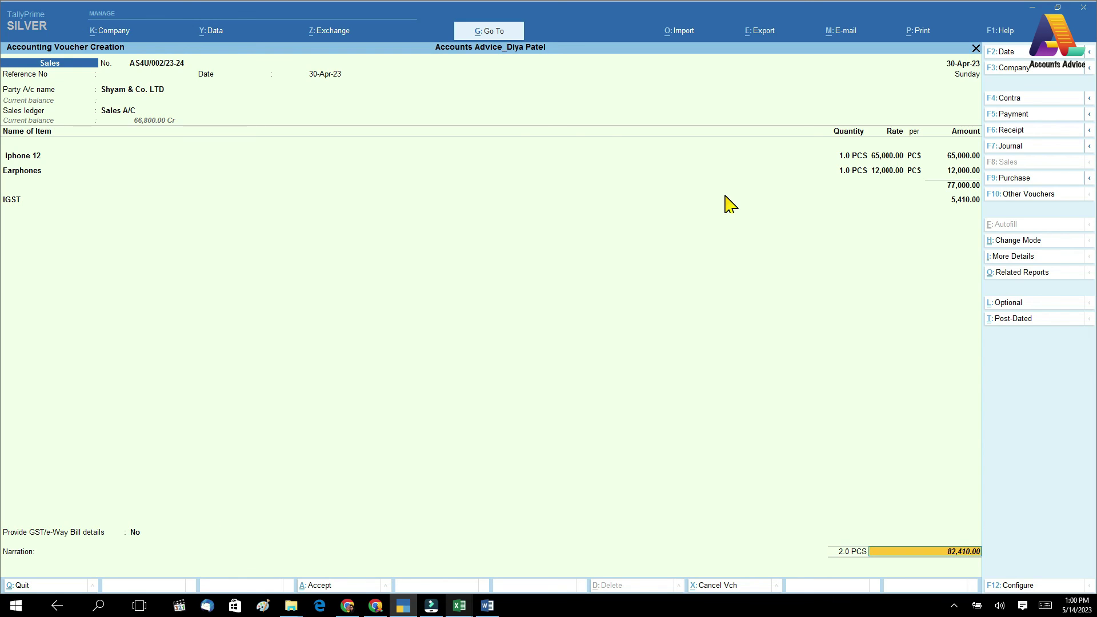
- Accept the bill-wise details as New Ref AS4U/002/23-24 with 30 days' credit, and save the sales voucher
key("Return")
key("Return")
key("Return")
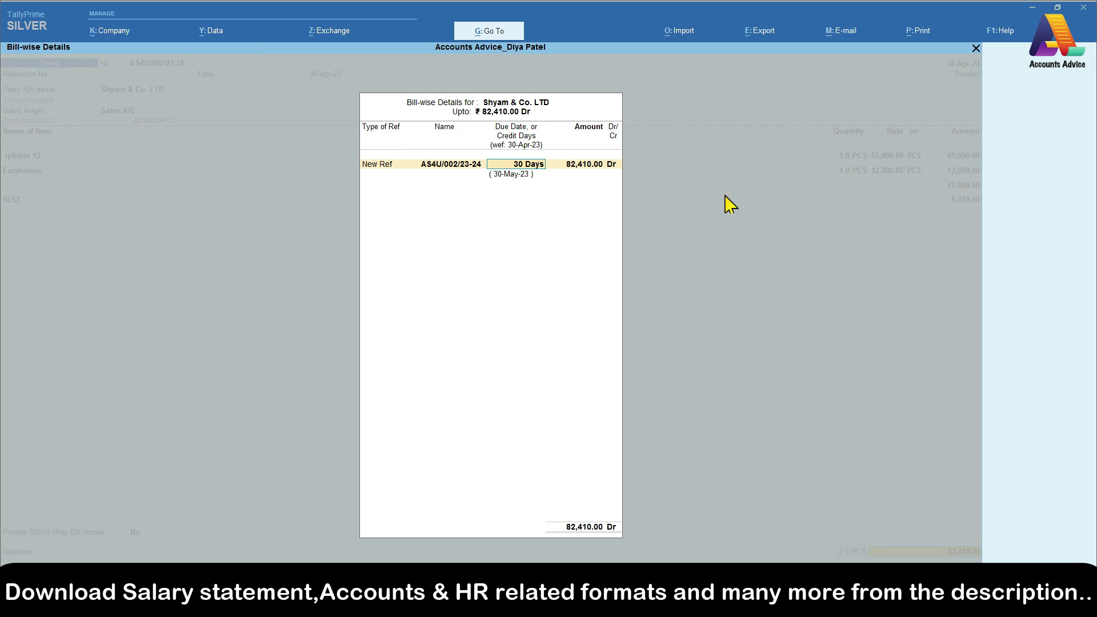
key("Return")
key("Return")
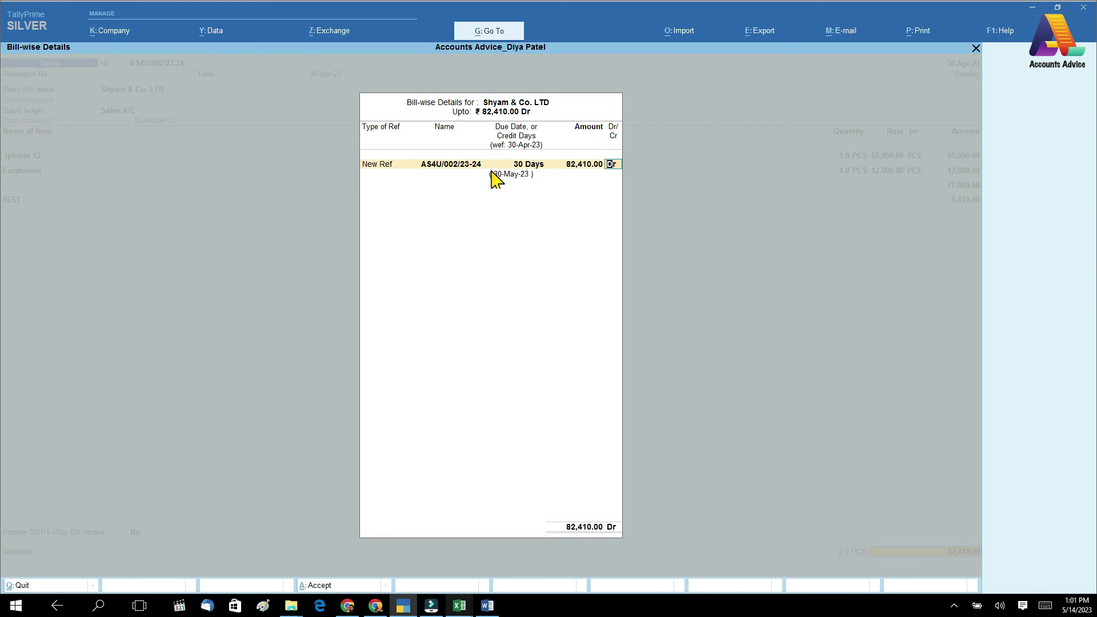
key("Return")
key("Return")
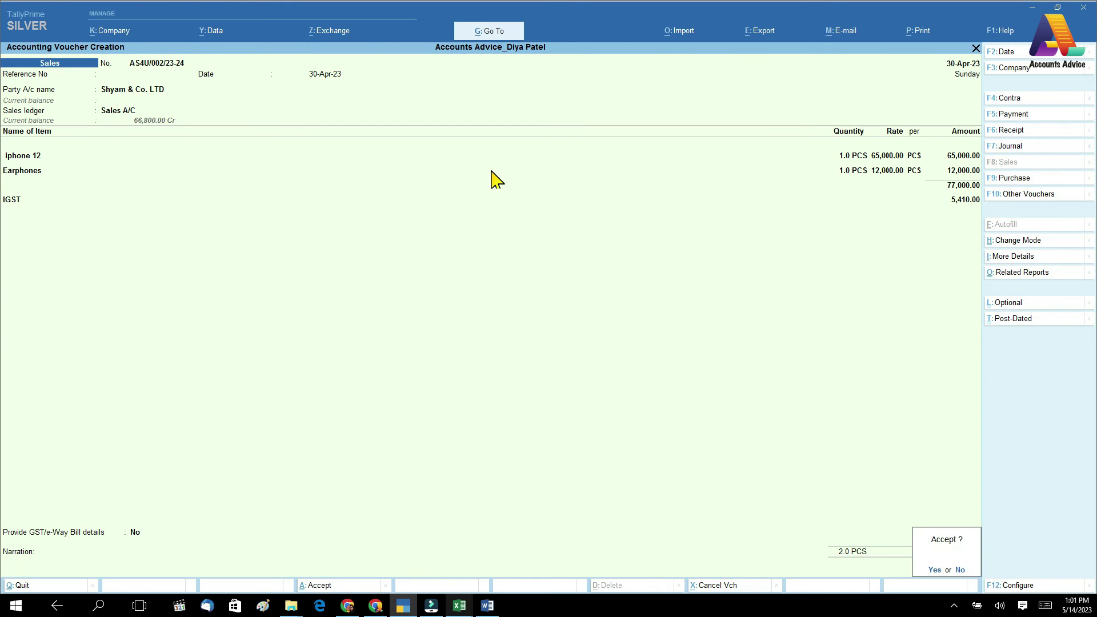
key("Return")
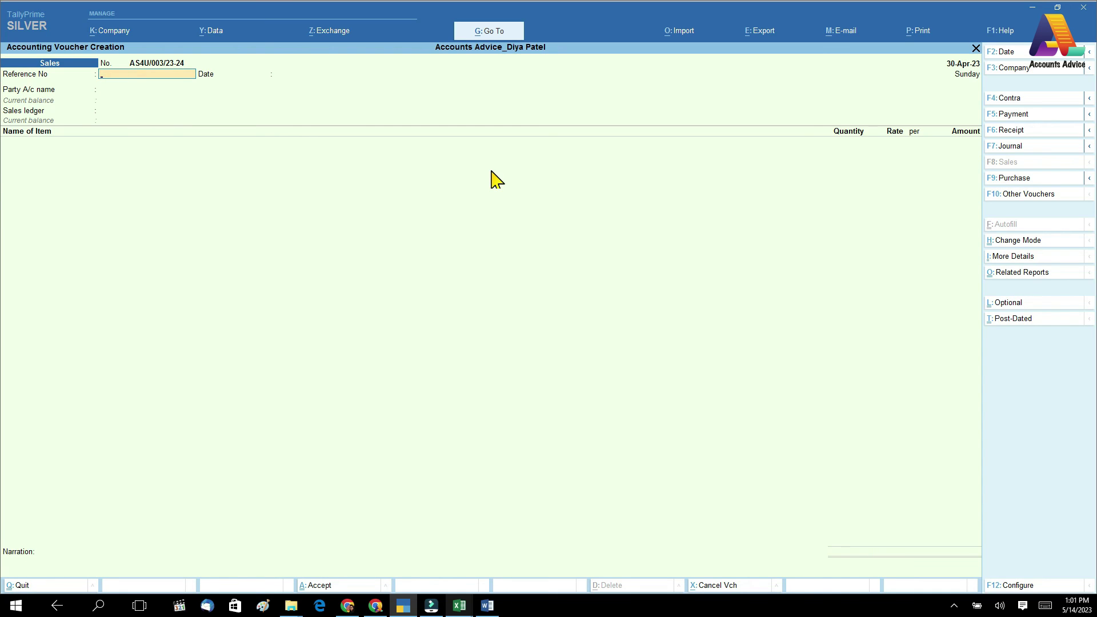
- Reopen saved sales voucher AS4U/002/23-24, preview its printed tax invoice, and return to the Gateway of Tally
key("Page_Up")
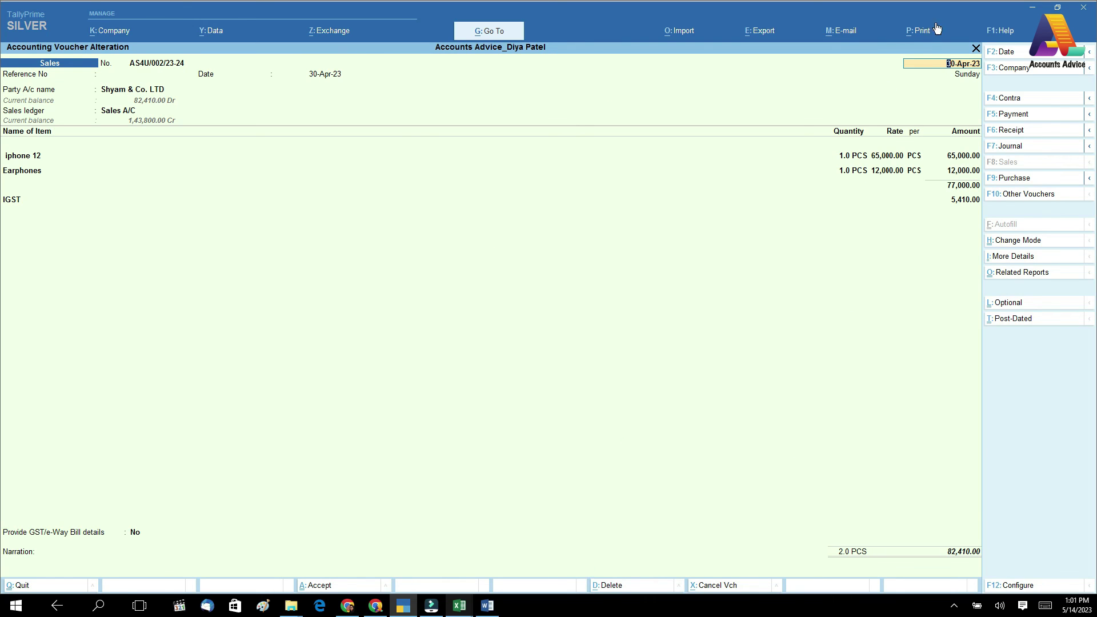
left_click(921, 32)
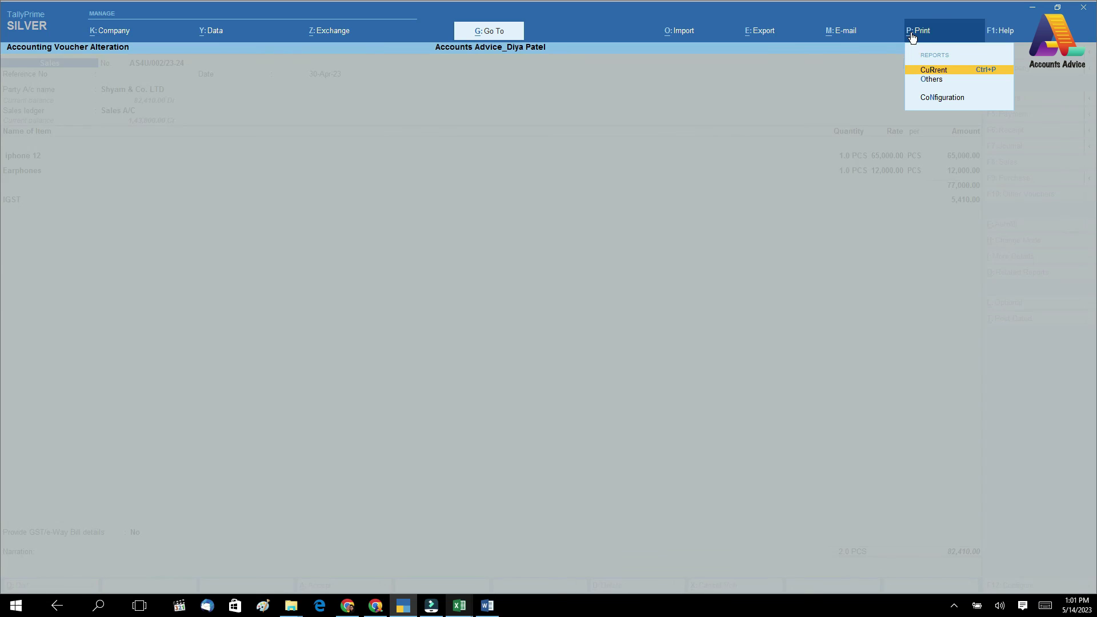
left_click(930, 71)
left_click(492, 361)
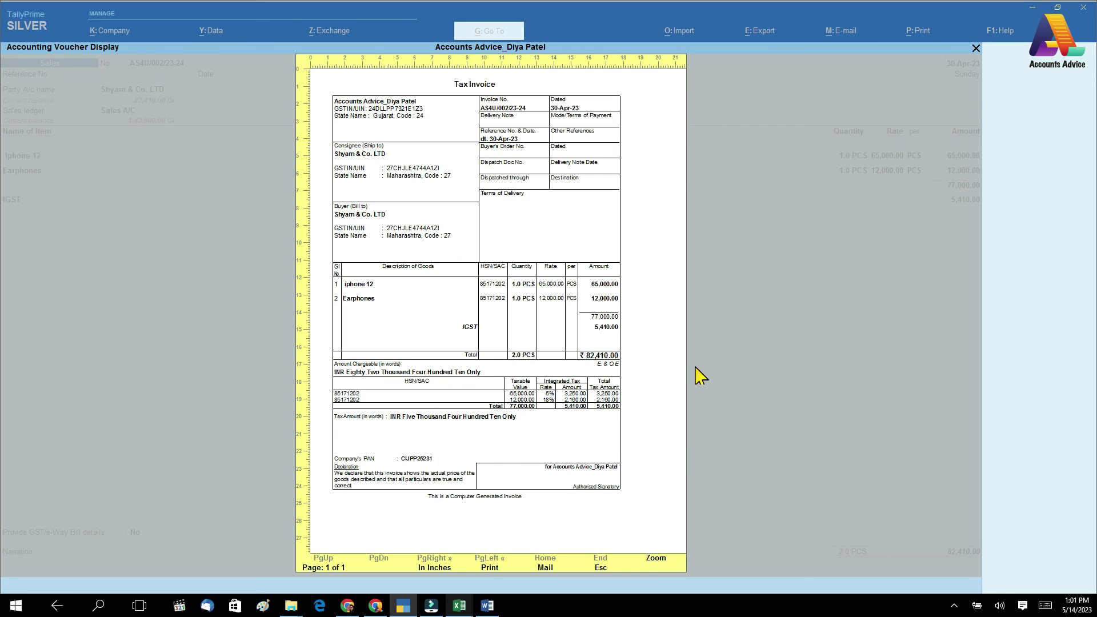
key("Escape")
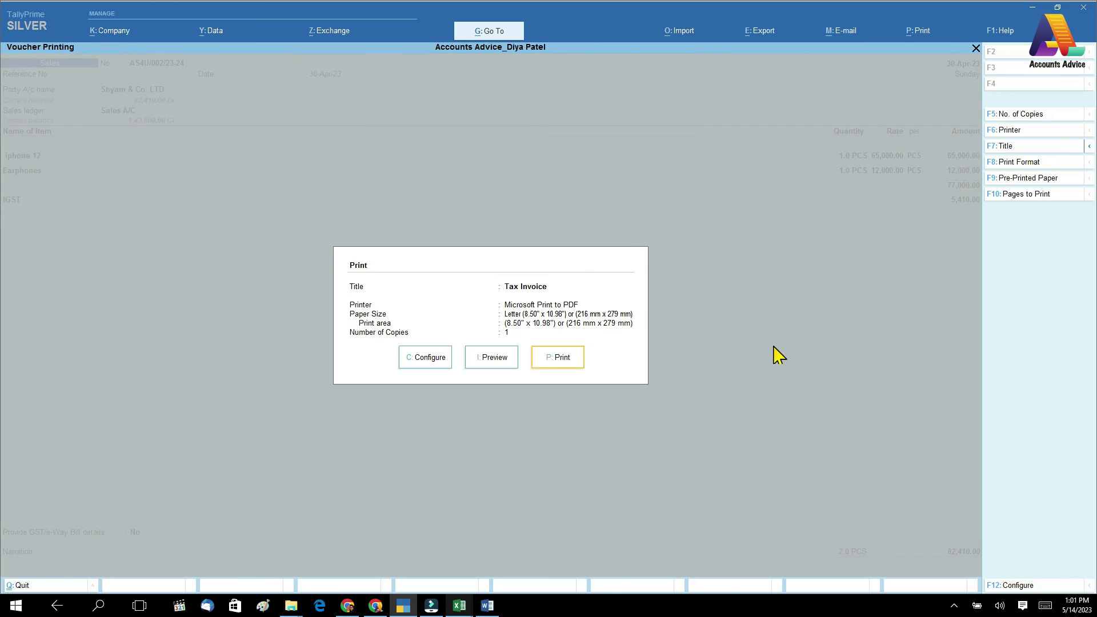
key("Escape")
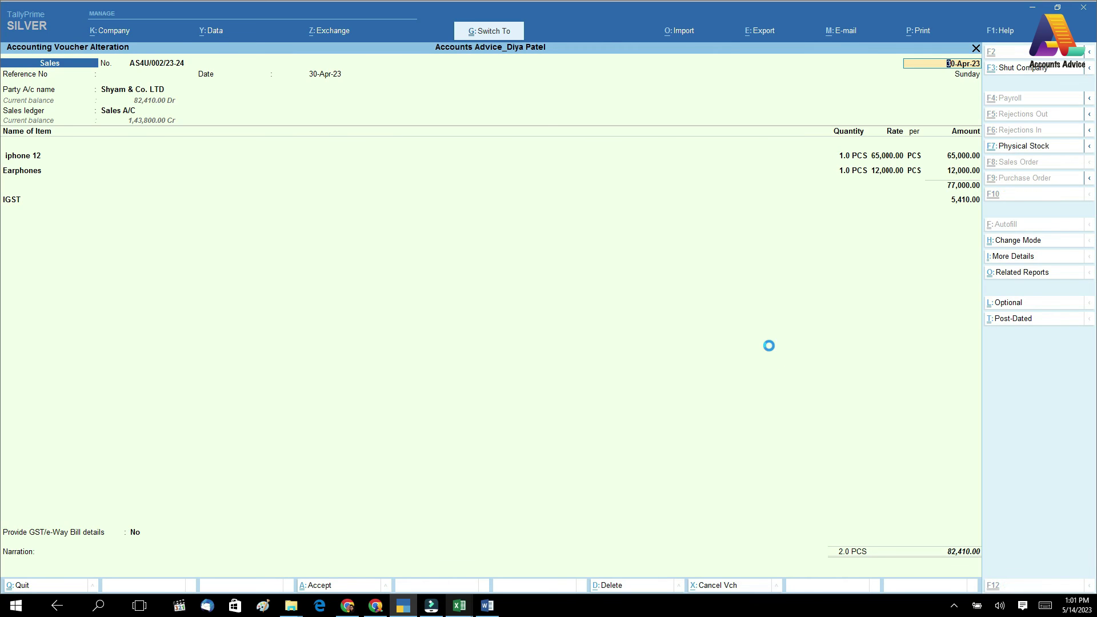
key("Escape")
key("Return")
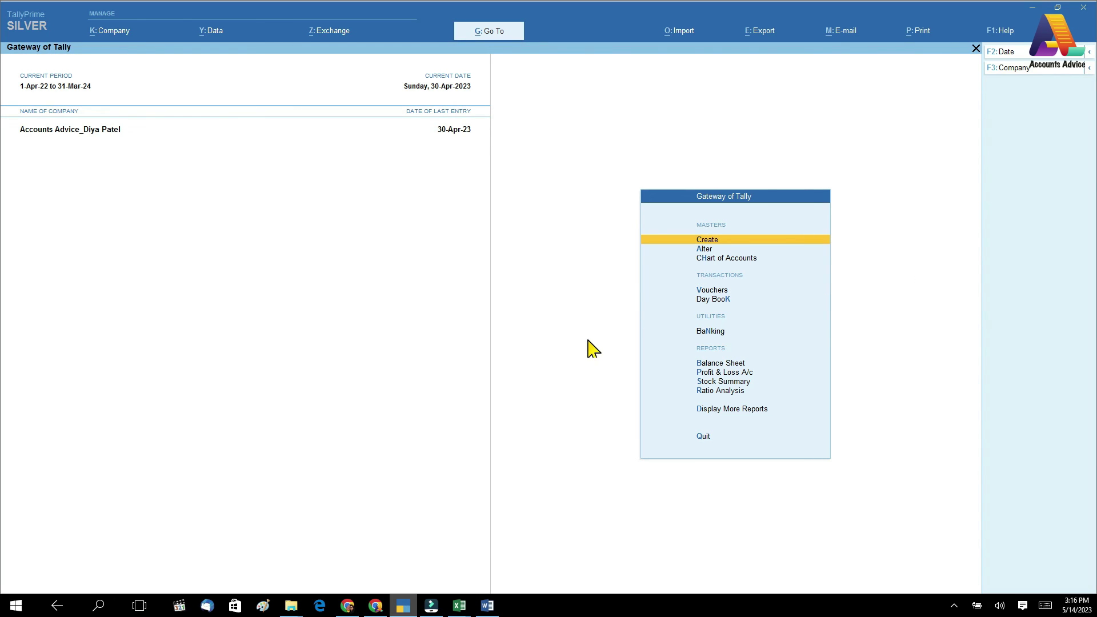
- Open the GSTR-1 report from the GST reports
key("Down")
key("Down")
key("Down")
key("Down")
key("Down")
key("Down")
key("Down")
key("Down")
key("Down")
key("Down")
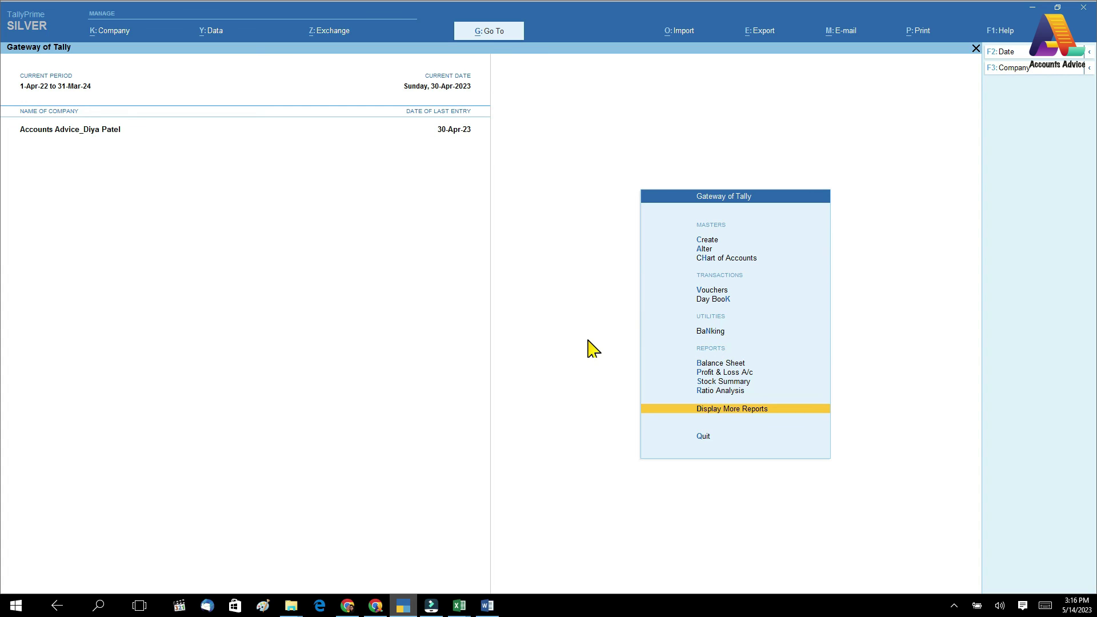
key("Return")
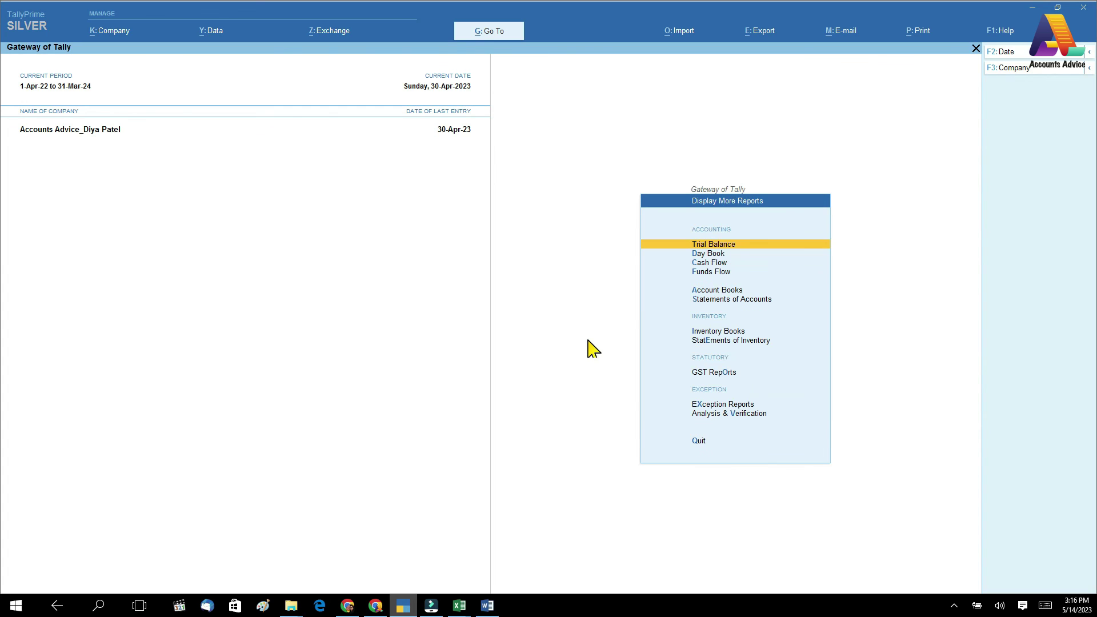
key("Down")
key("Down")
key("Down")
key("Down")
key("Down")
key("Down")
key("Down")
key("Down")
key("Down")
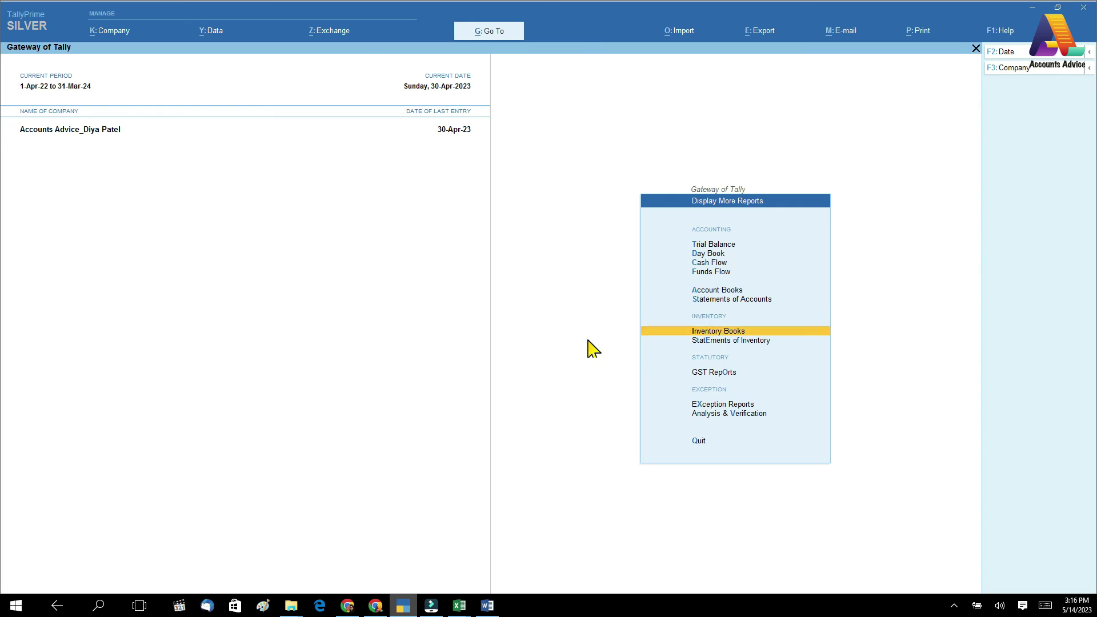
key("Up")
key("Return")
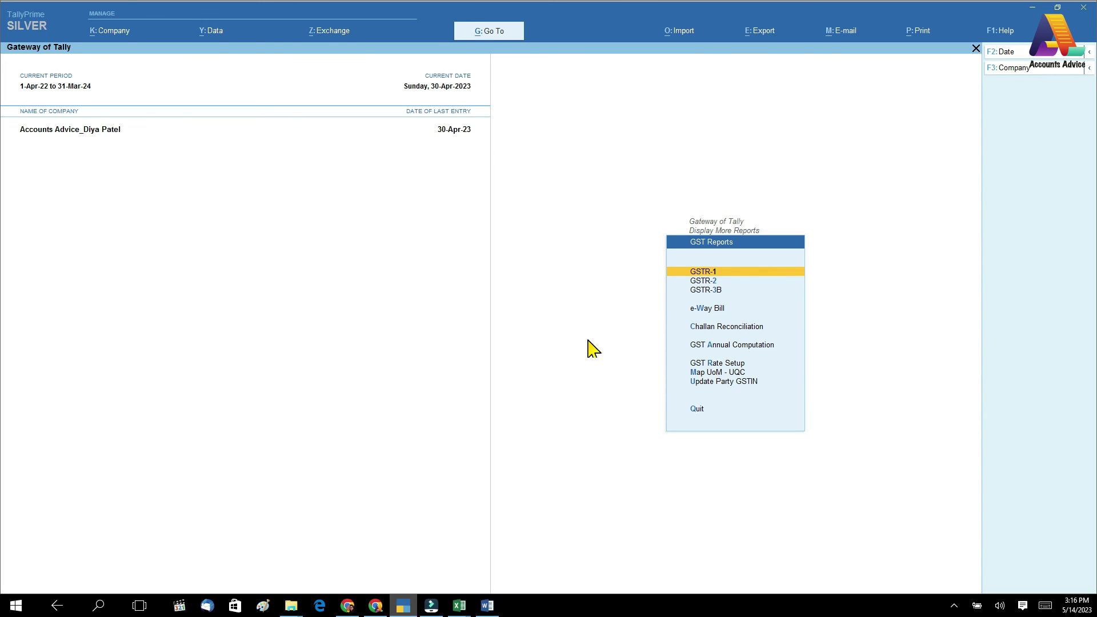
key("Return")
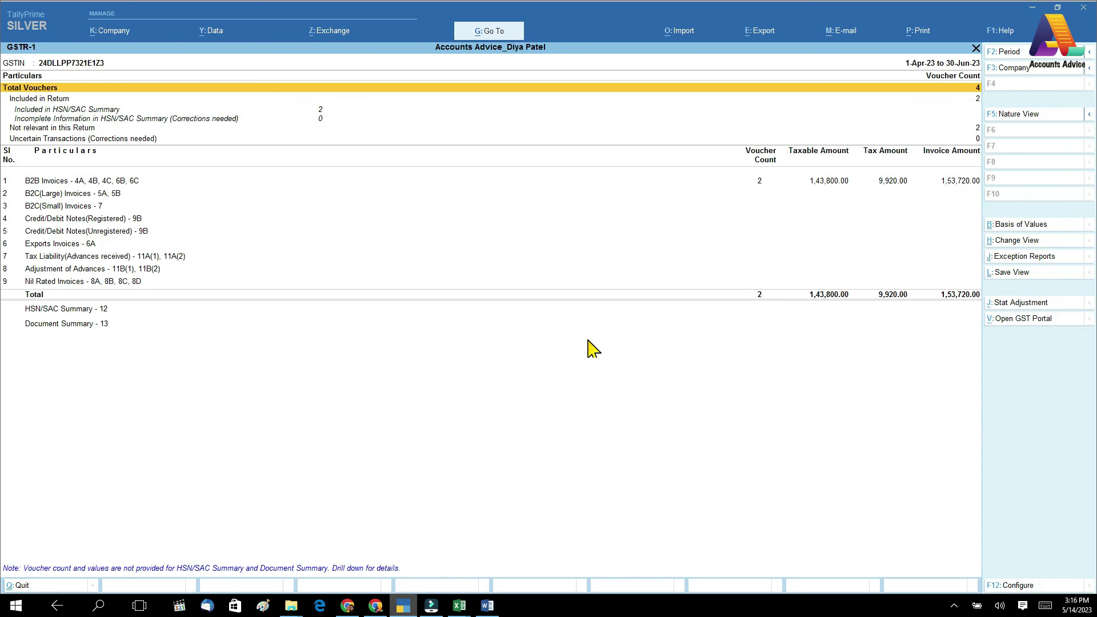
- Examine the GSTR-1 summary from Total Vouchers through Uncertain Transactions to the B2B Invoices row
key("Down")
key("Down")
key("Down")
key("Down")
key("Down")
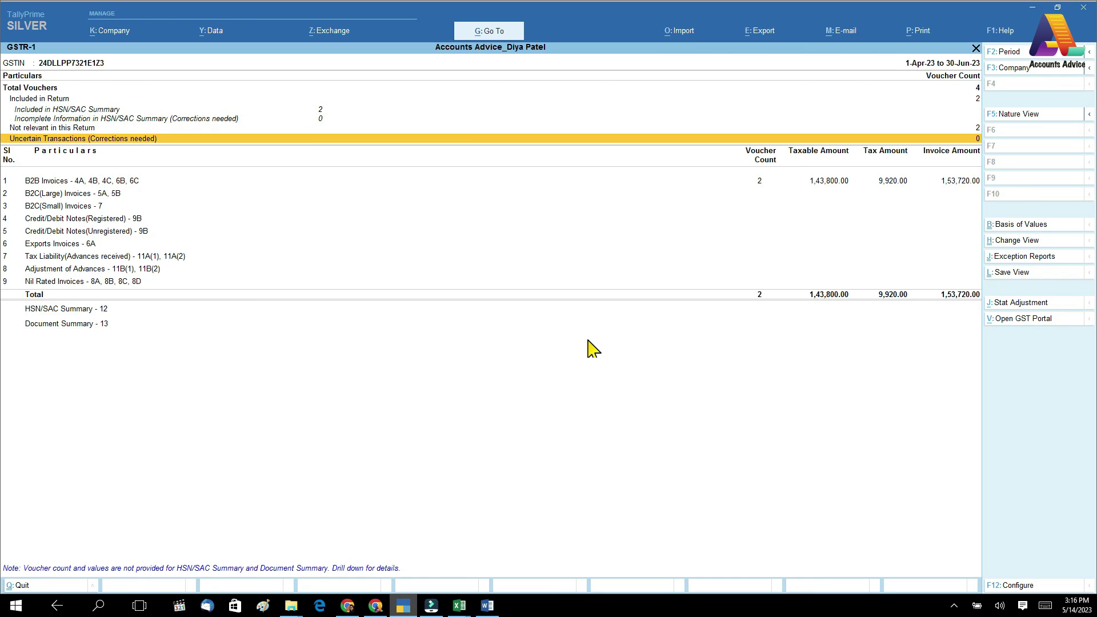
key("Down")
key("Down")
key("Up")
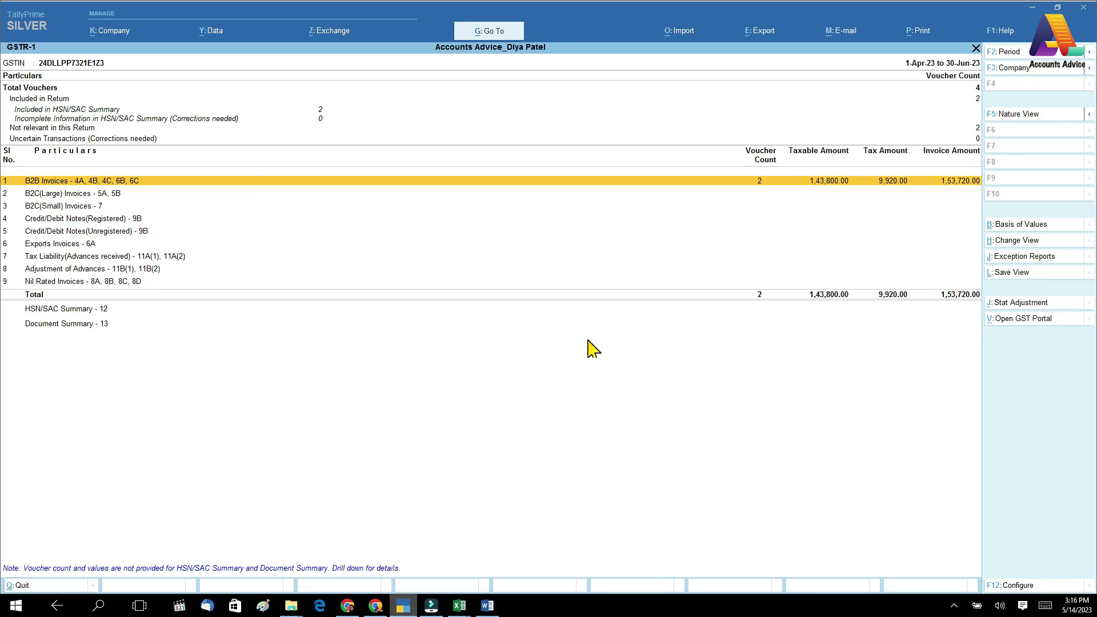
key("Up")
key("Up")
key("Down")
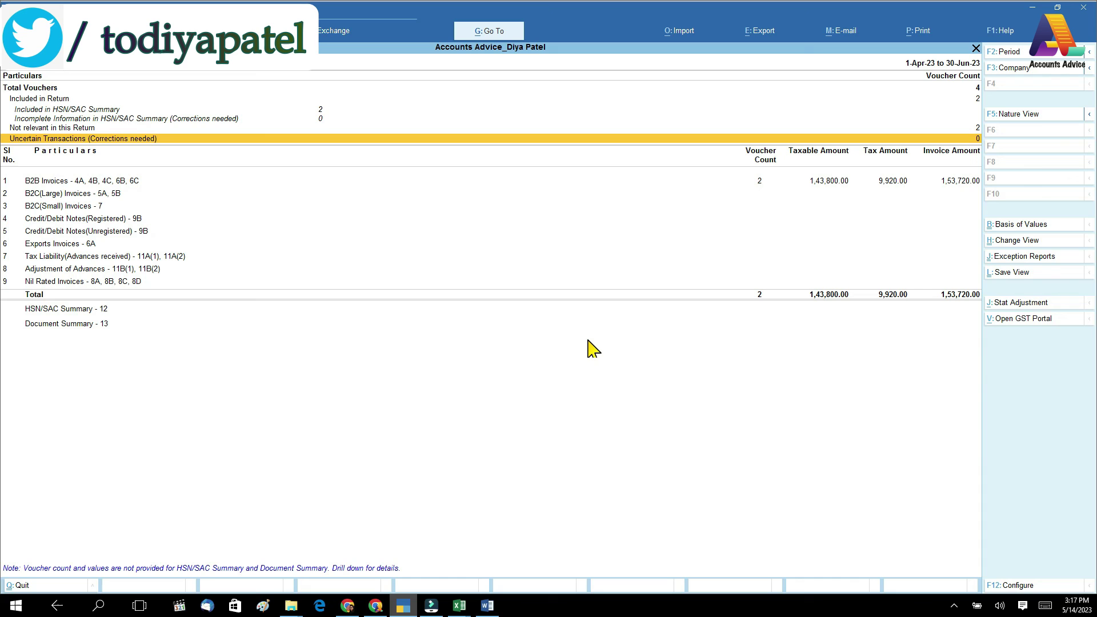
- Open the B2B Invoices - 4A, 4B, 4C, 6B, 6C voucher register to review the party-wise taxes, and return to the GSTR-1 summary
key("Down")
key("Down")
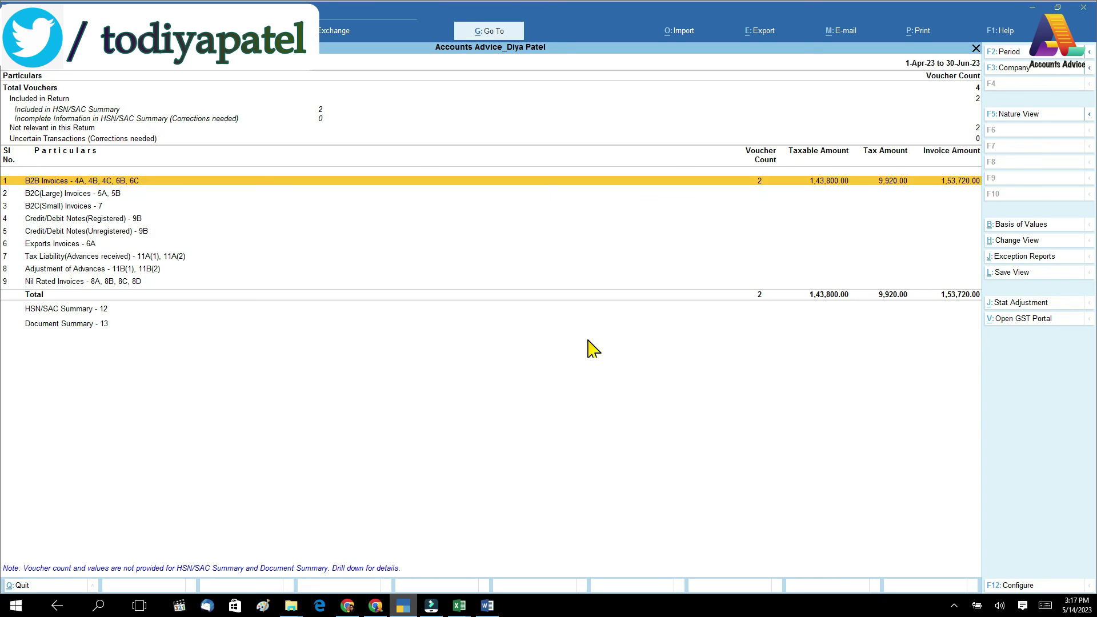
key("Up")
key("Return")
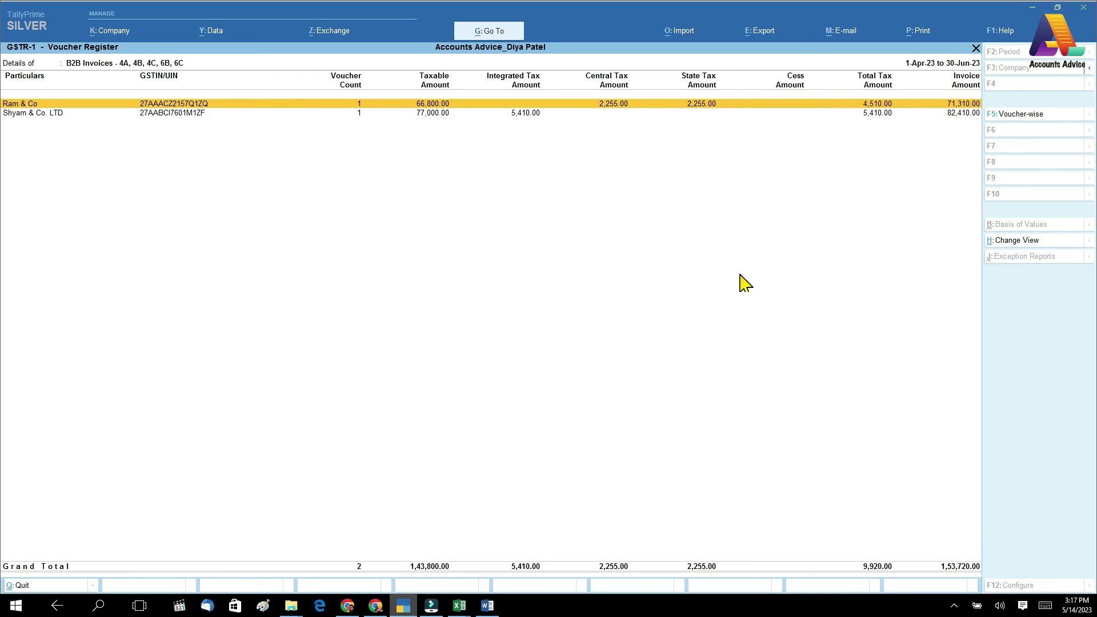
key("Escape")
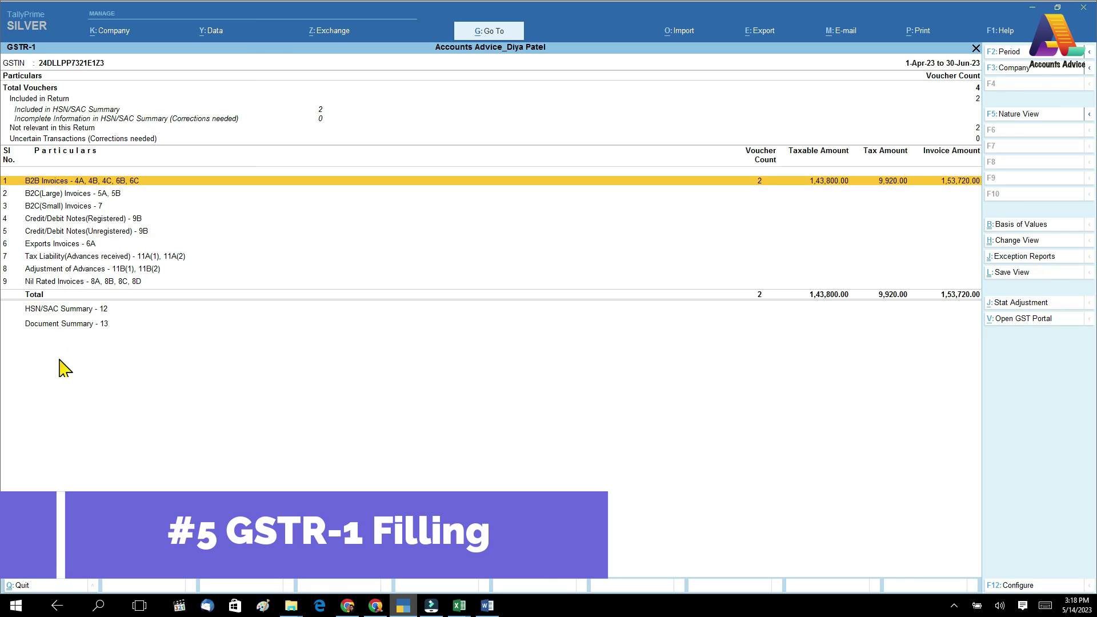
- Leave GSTR-1 and open the GSTR-3B report from the GST reports
key("Escape")
key("Down")
key("Down")
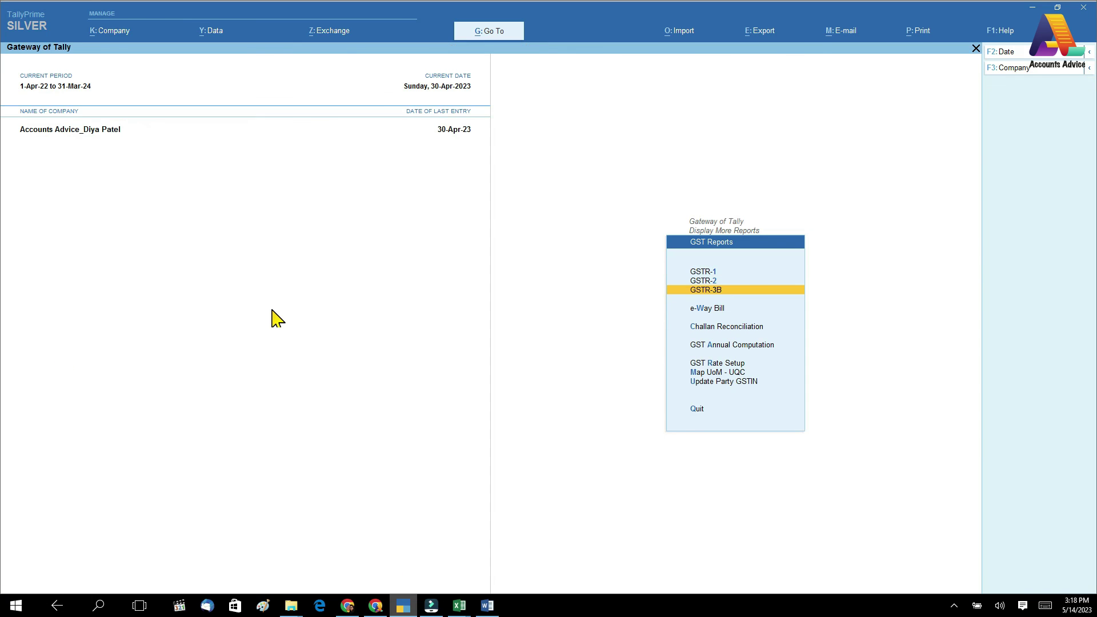
key("Up")
key("Down")
key("Return")
- Examine the GSTR-3B tables from 3.1 Outward supplies and inward supplies liable to reverse charge through 4 Eligible ITC
key("Down")
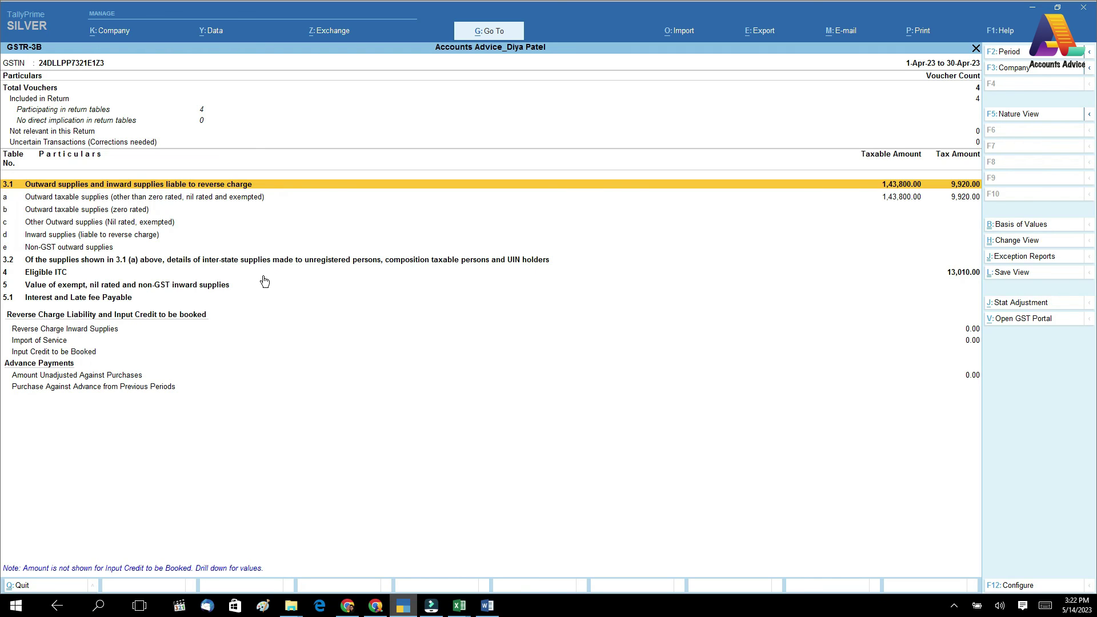
key("Down")
key("Down")
key("Down")
key("Down")
key("Down")
key("Down")
key("Down")
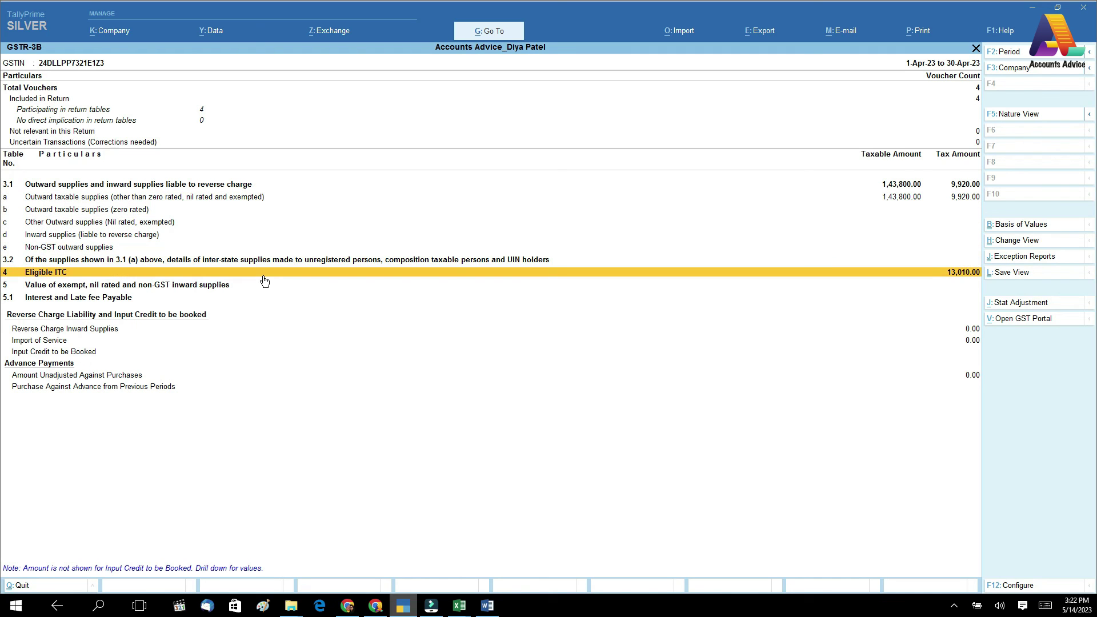
- Return to the 3.1 outward supplies row, calculate 9920-13010 in the built-in calculator to offset tax against Eligible ITC, and close it
key("Up")
key("Up")
key("Up")
key("Up")
key("Up")
key("Up")
key("Up")
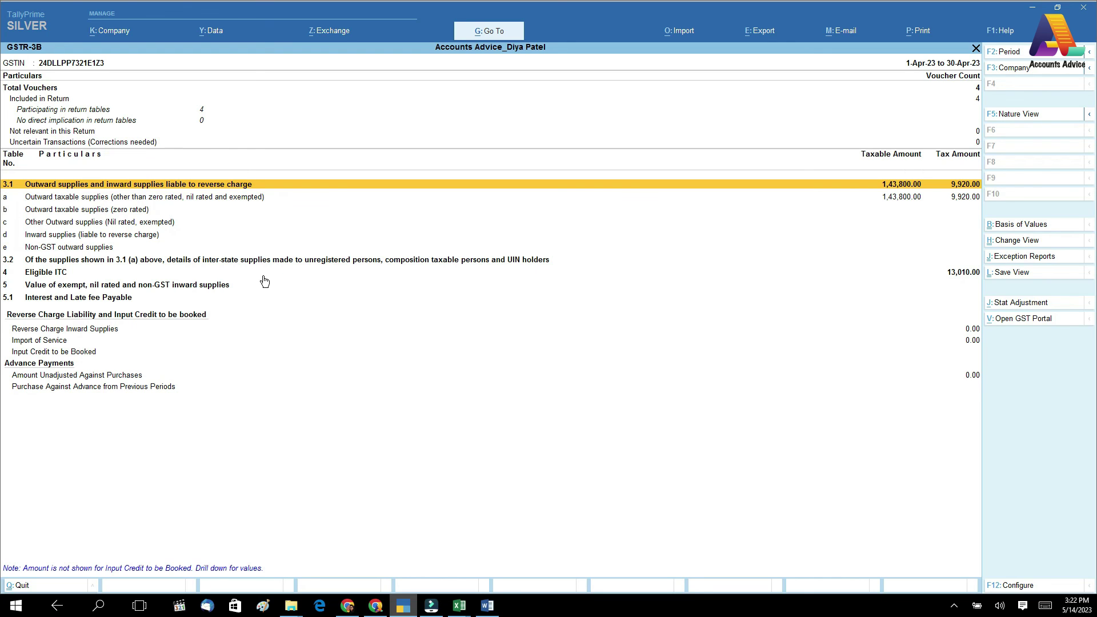
key("ctrl+n")
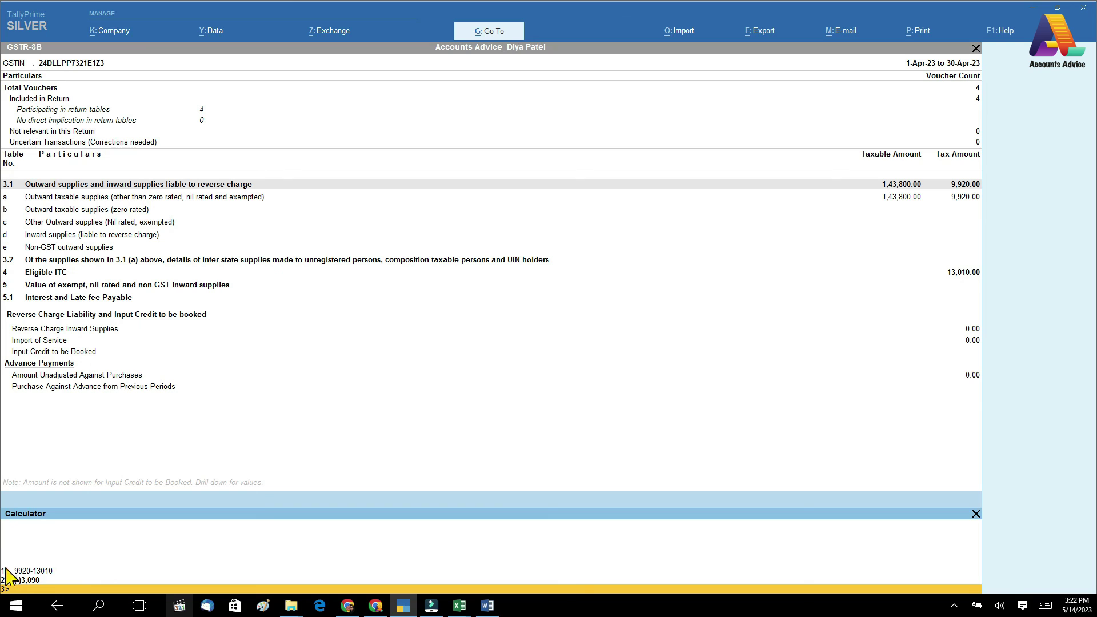
key("Escape")
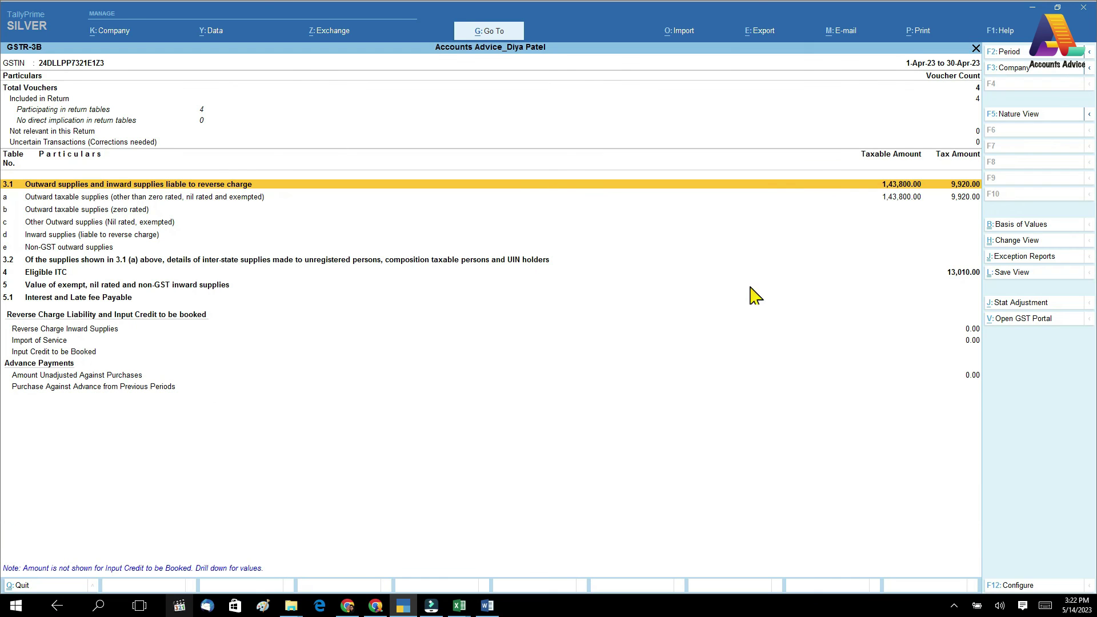